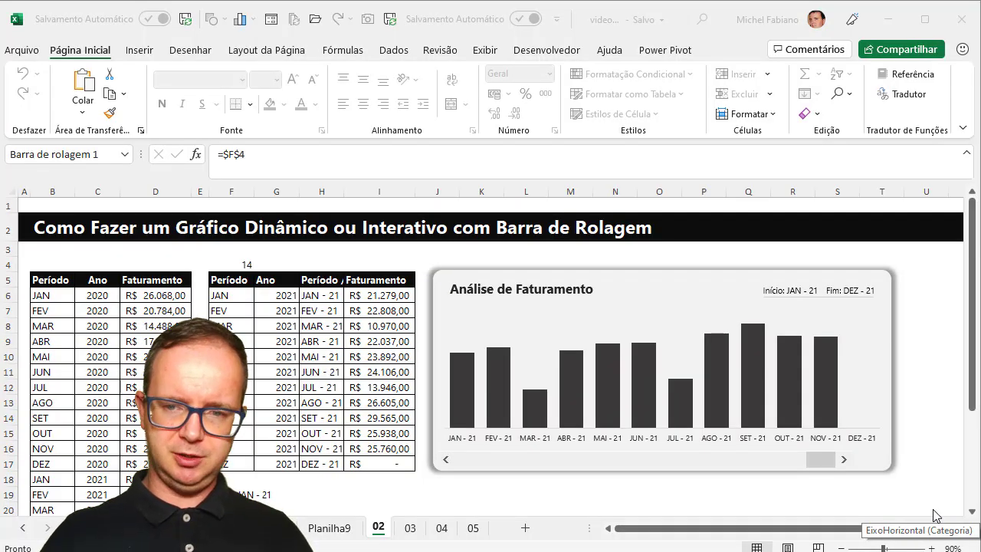
Step: Step the chart's scroll bar back to 5 so the bars span ABR - 20 through MAR - 21
{"action": "left_click", "coordinate": [446, 459]}
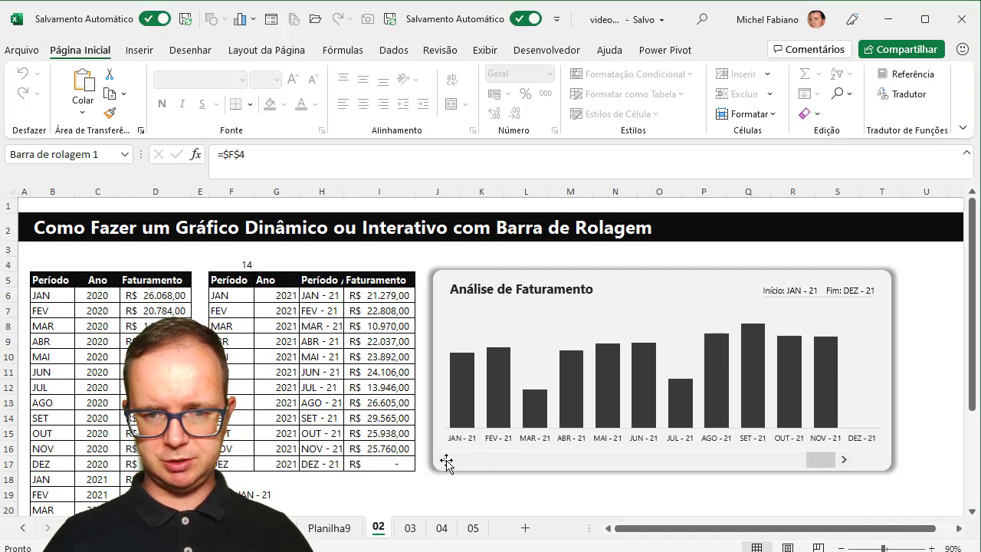
{"action": "left_click", "coordinate": [426, 477]}
{"action": "left_click", "coordinate": [444, 460]}
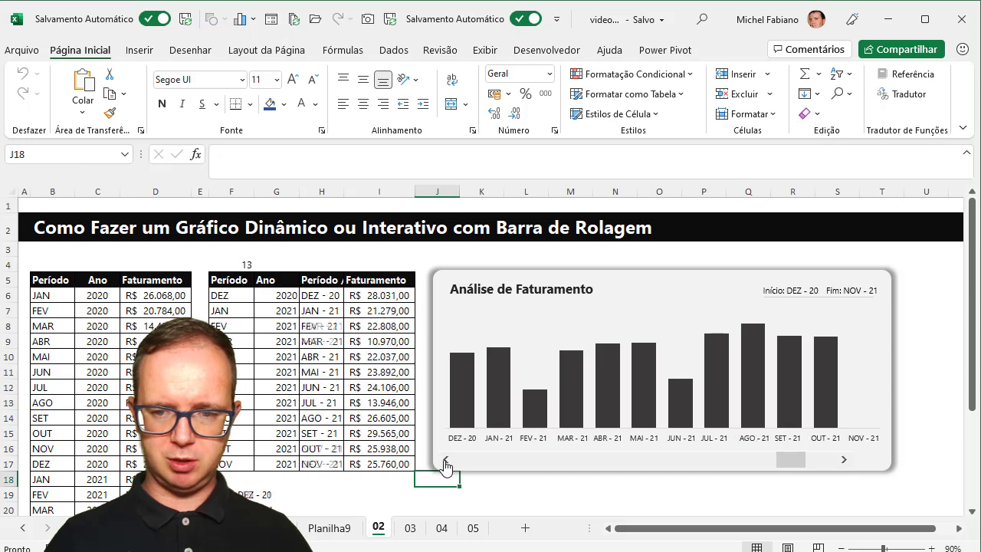
{"action": "left_click", "coordinate": [445, 460]}
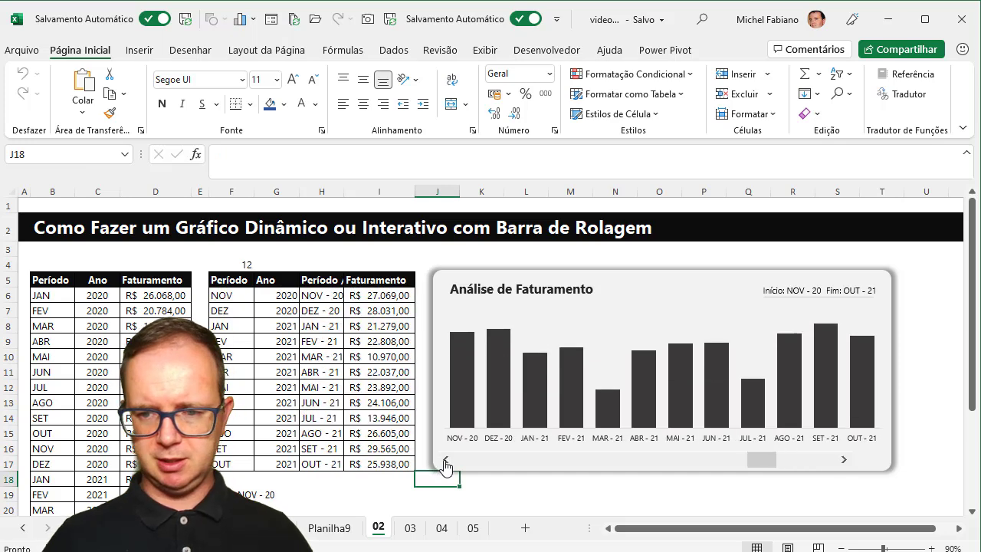
{"action": "left_click", "coordinate": [445, 461]}
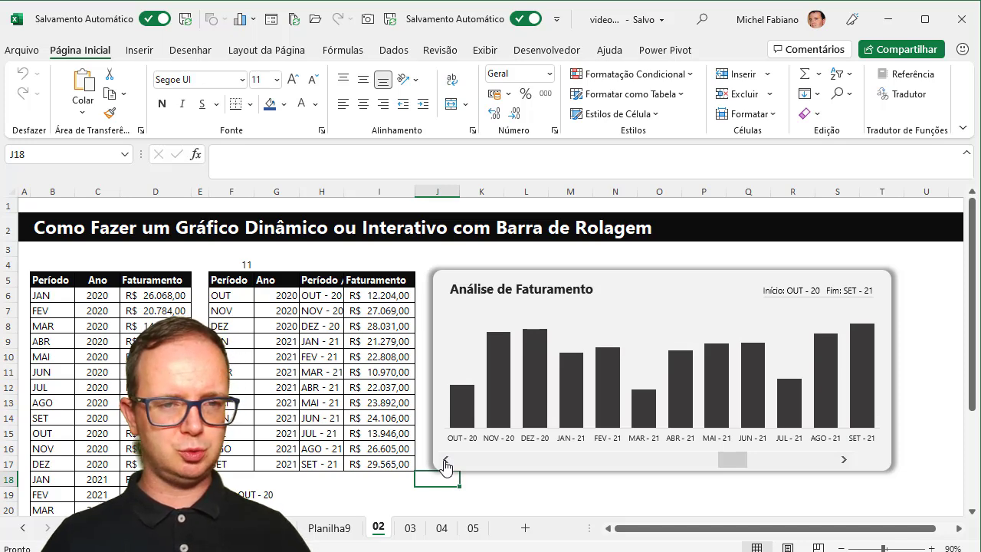
{"action": "left_click", "coordinate": [446, 460]}
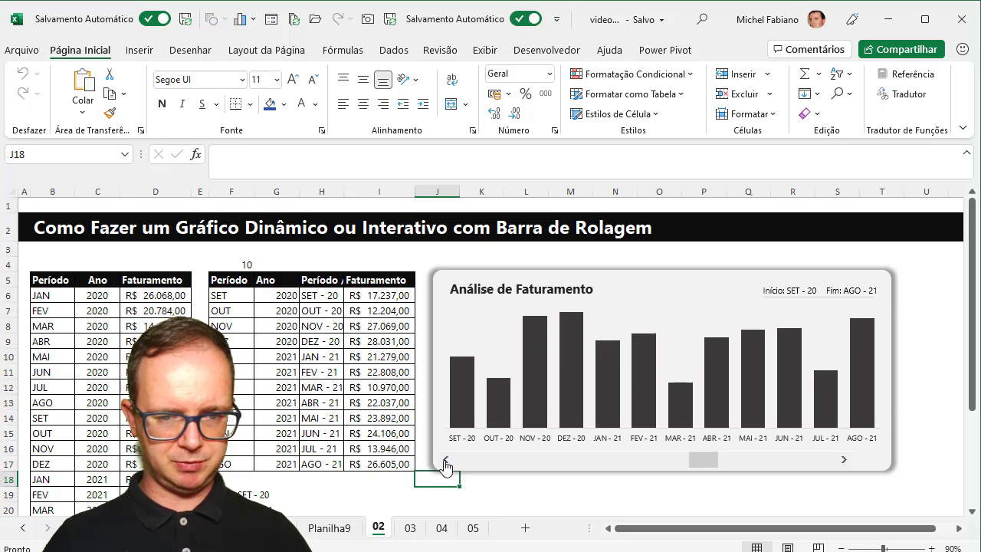
{"action": "left_click", "coordinate": [445, 461]}
{"action": "left_click", "coordinate": [445, 460]}
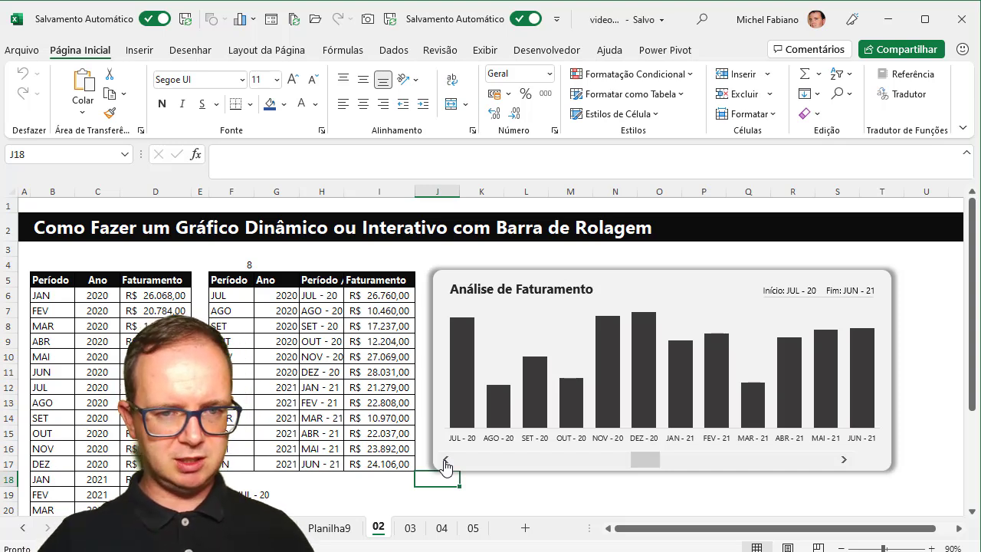
{"action": "left_click", "coordinate": [445, 460]}
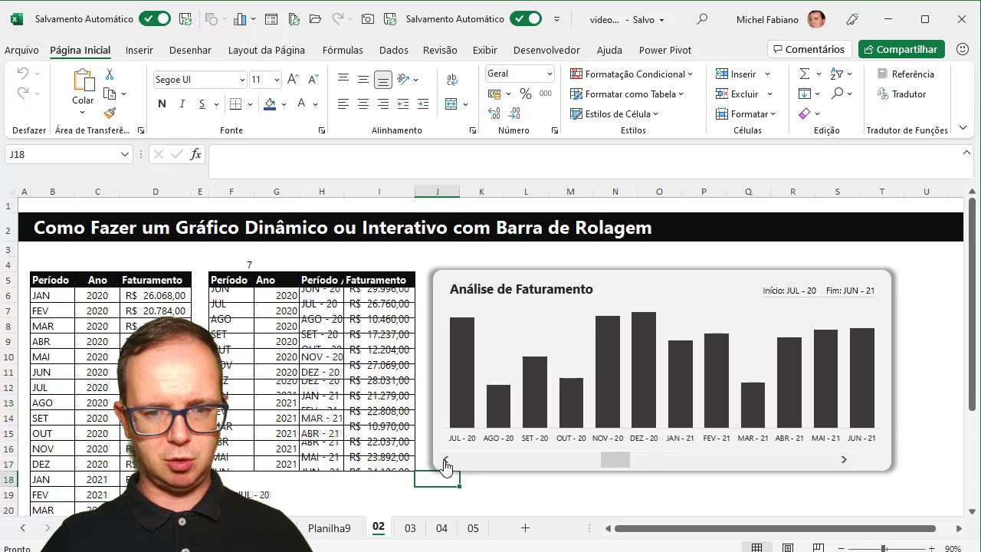
{"action": "left_click", "coordinate": [445, 460]}
{"action": "left_click", "coordinate": [446, 460]}
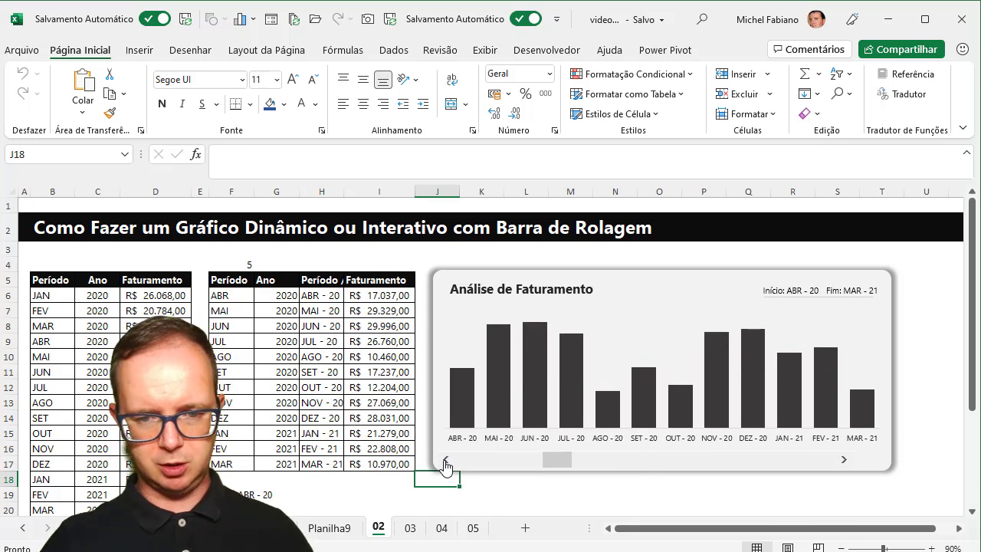
Step: On sheet 05, toggle the year option buttons 2021, 2020, then 2021 to show 2021 revenue
{"action": "left_click", "coordinate": [473, 531]}
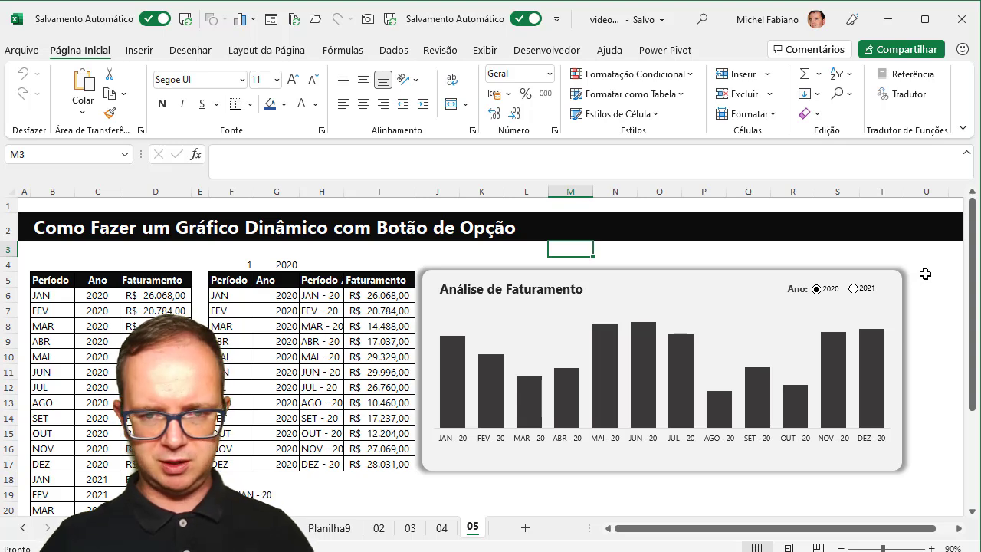
{"action": "left_click", "coordinate": [857, 293]}
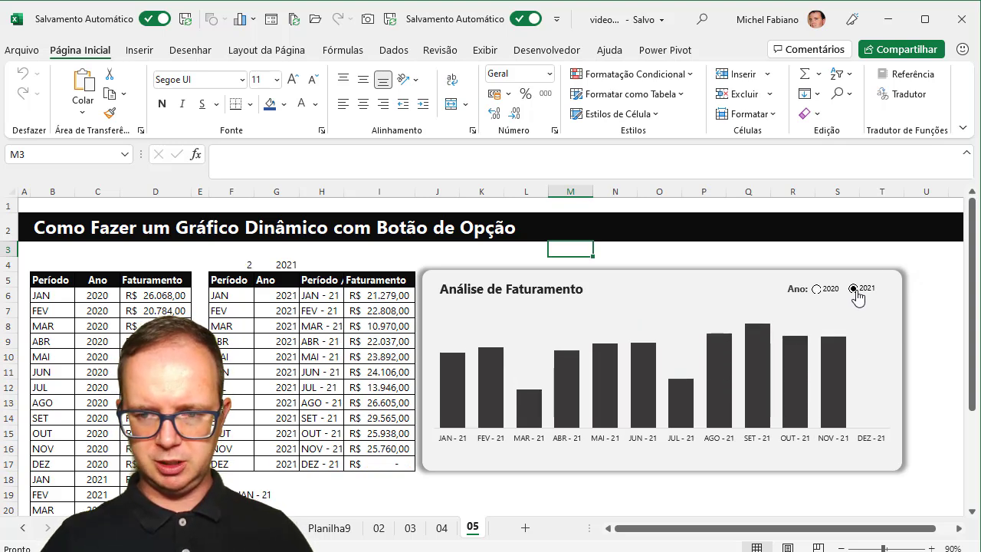
{"action": "left_click", "coordinate": [826, 290]}
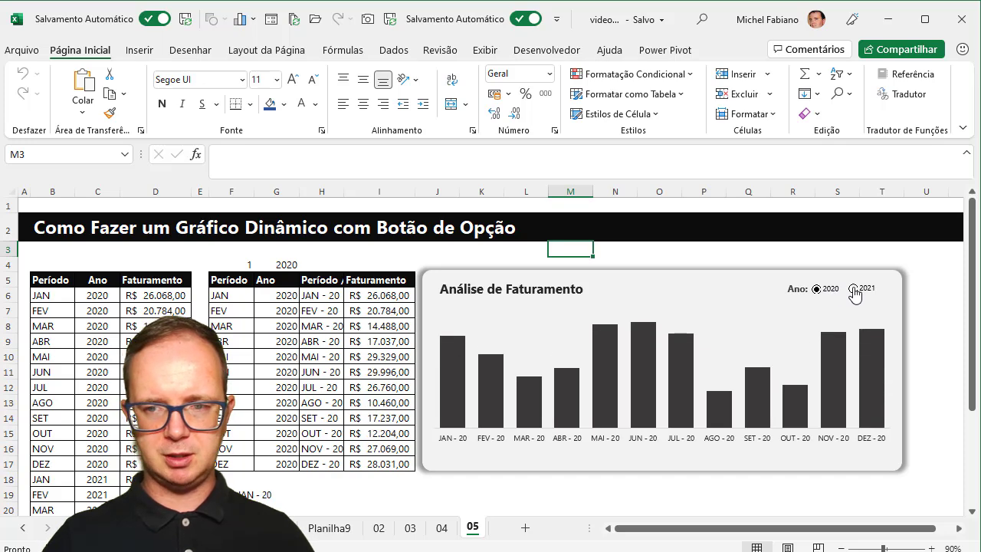
{"action": "left_click", "coordinate": [856, 290]}
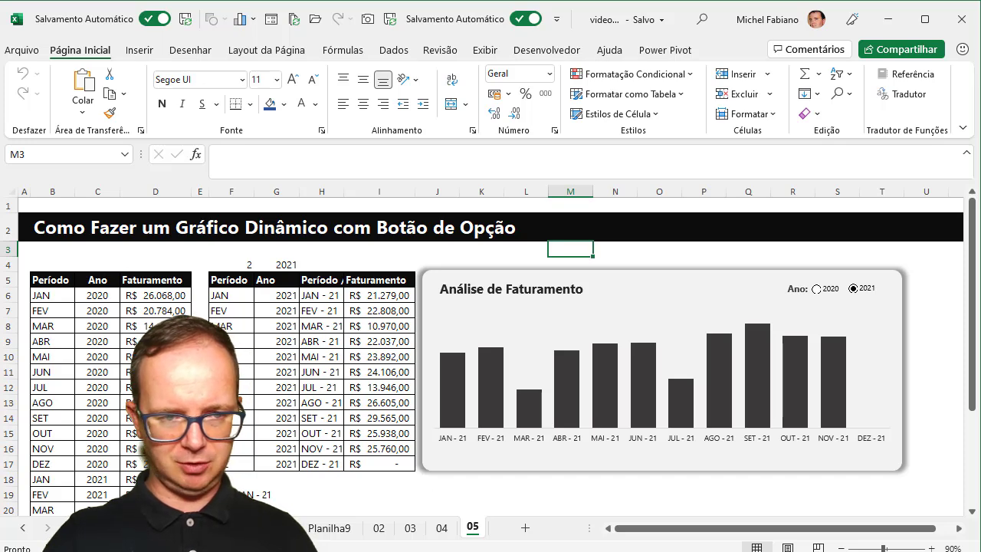
Step: Copy table B5:D29 into B2 of a new sheet and AutoFit columns C and D
{"action": "left_click_drag", "start_coordinate": [50, 280], "coordinate": [154, 481]}
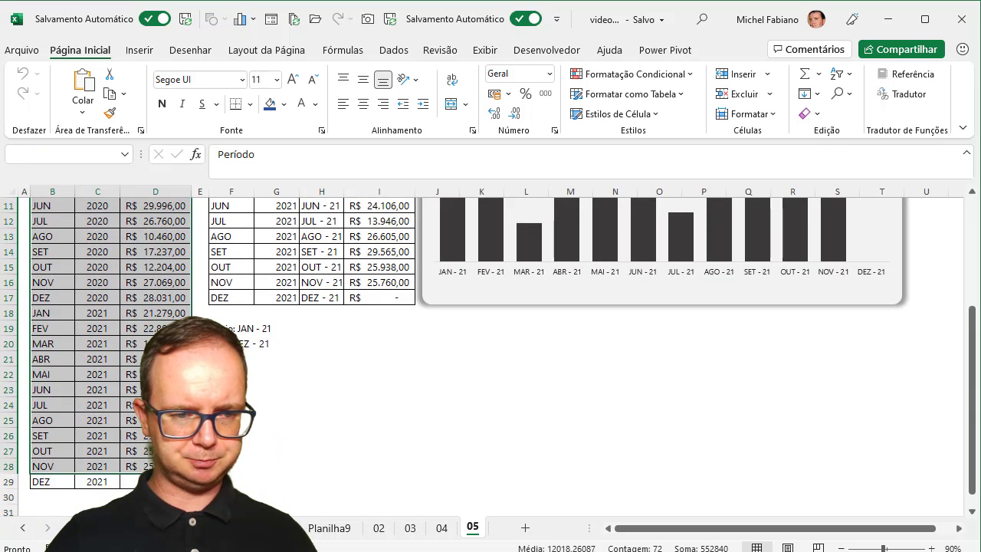
{"action": "key", "text": "ctrl+c"}
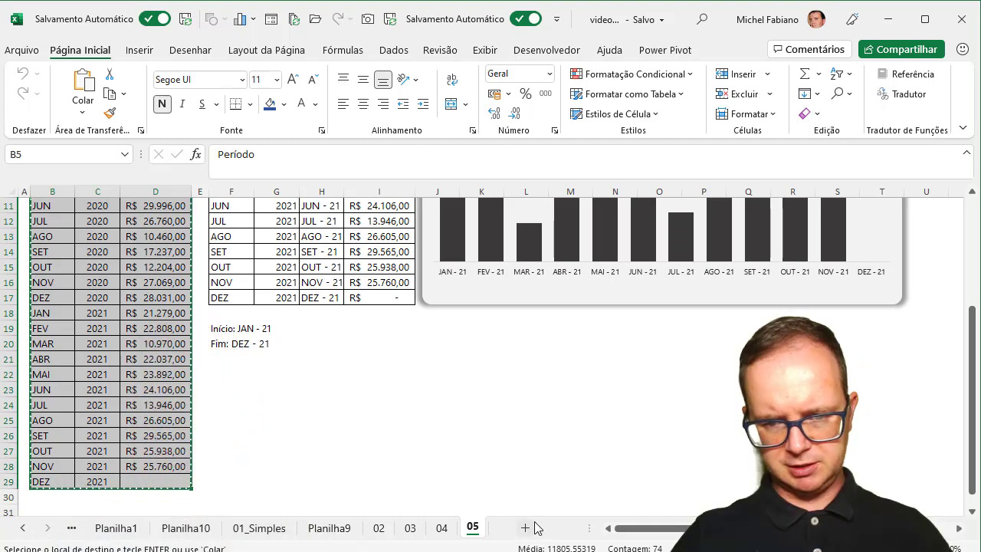
{"action": "left_click", "coordinate": [564, 528]}
{"action": "left_click", "coordinate": [87, 222]}
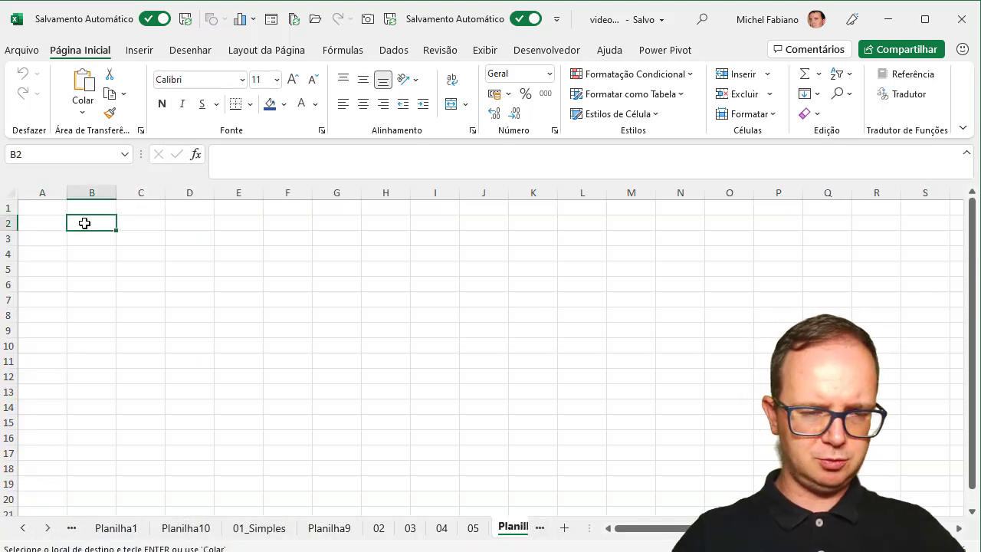
{"action": "key", "text": "ctrl+v"}
{"action": "double_click", "coordinate": [164, 191]}
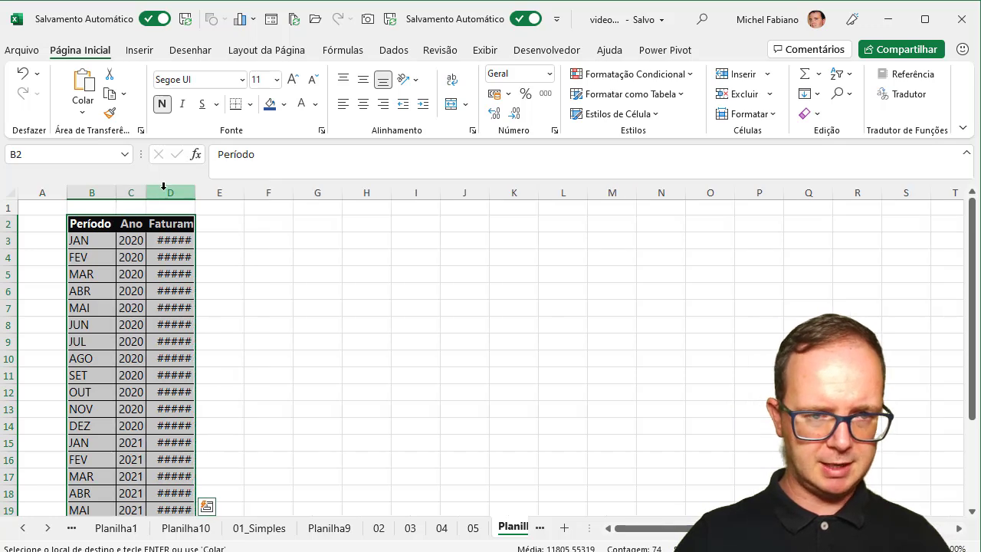
{"action": "double_click", "coordinate": [196, 193]}
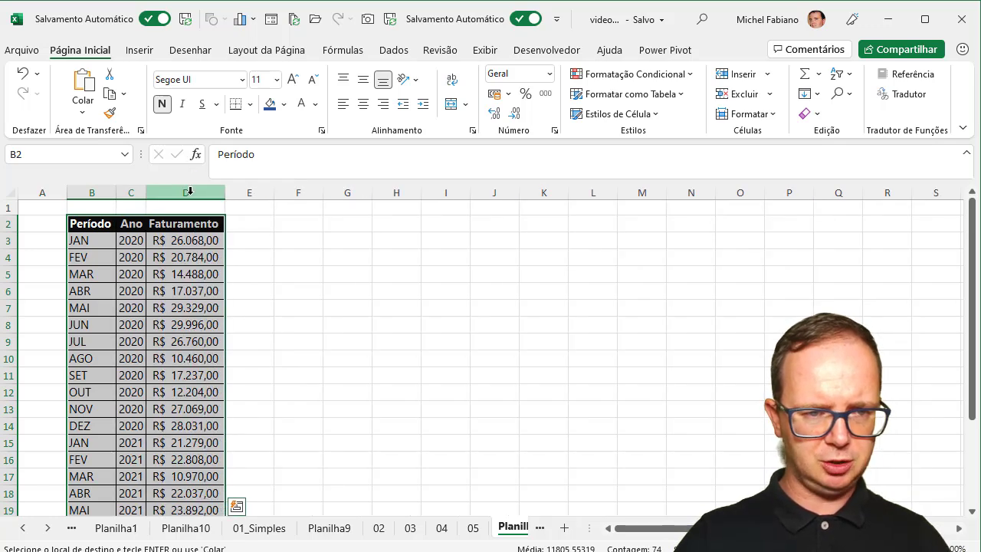
Step: Add headers PERÍODO in F2 and FATURAMENTO in G2, fitting column G to its header
{"action": "left_click", "coordinate": [309, 226]}
{"action": "type", "text": "pe"}
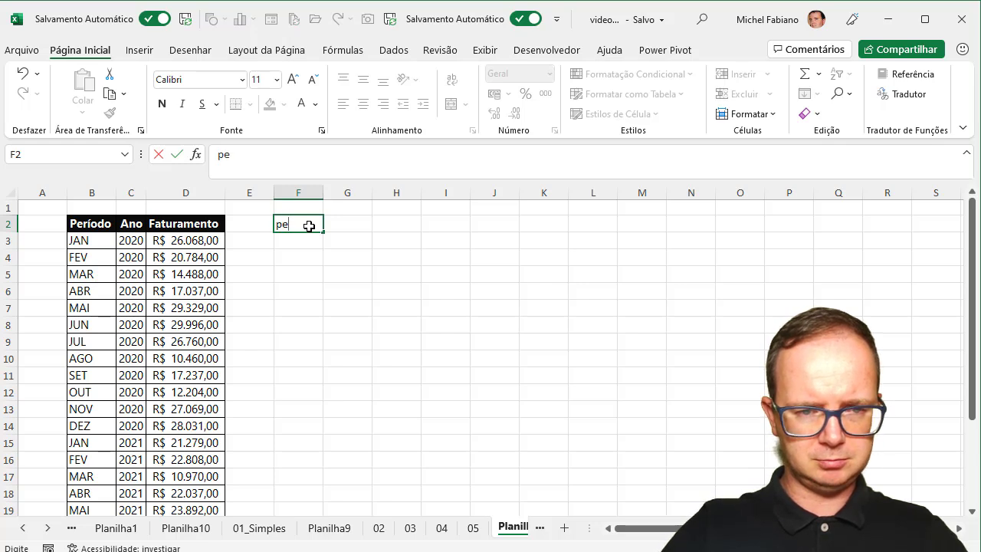
{"action": "key", "text": "BackSpace"}
{"action": "key", "text": "BackSpace"}
{"action": "key", "text": "Caps_Lock"}
{"action": "type", "text": "ÍODO"}
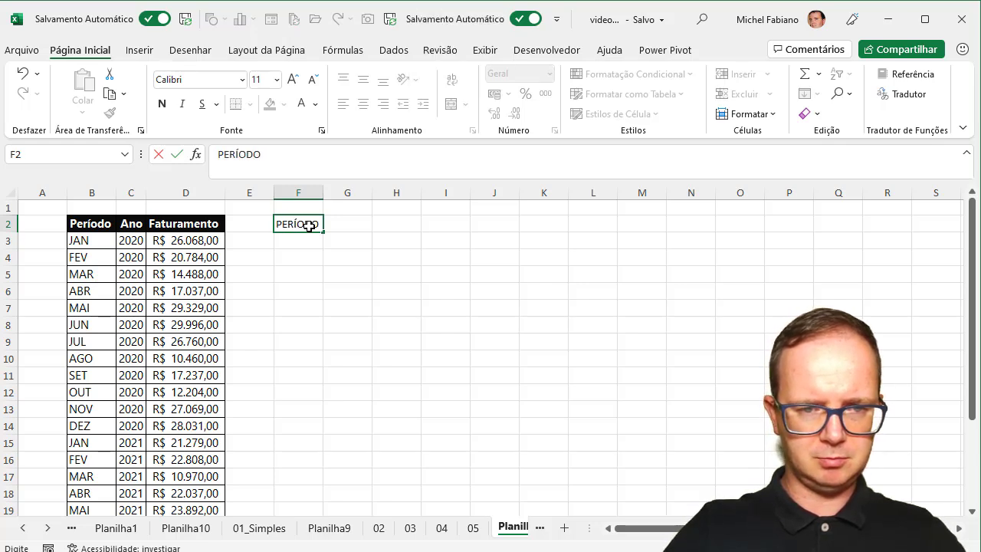
{"action": "key", "text": "Tab"}
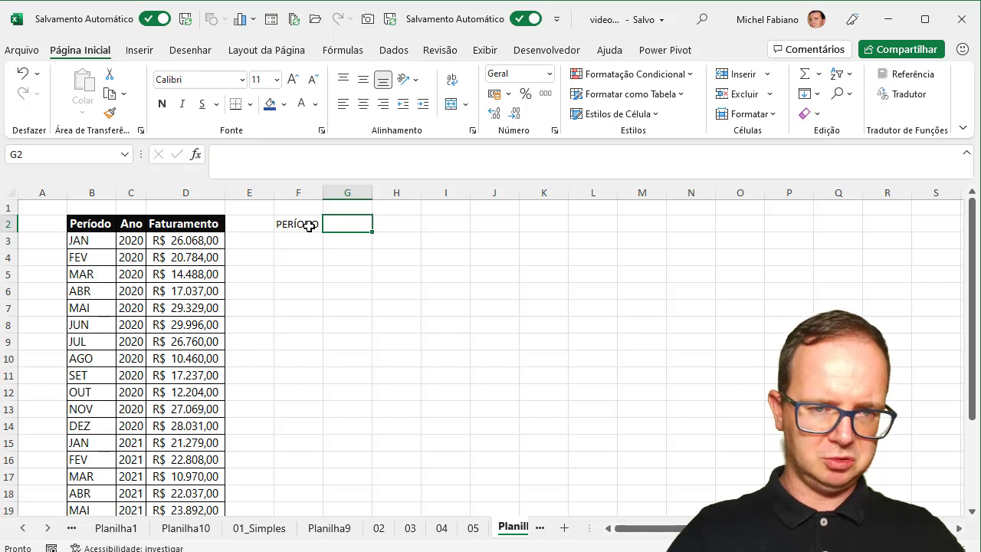
{"action": "type", "text": "FAT"}
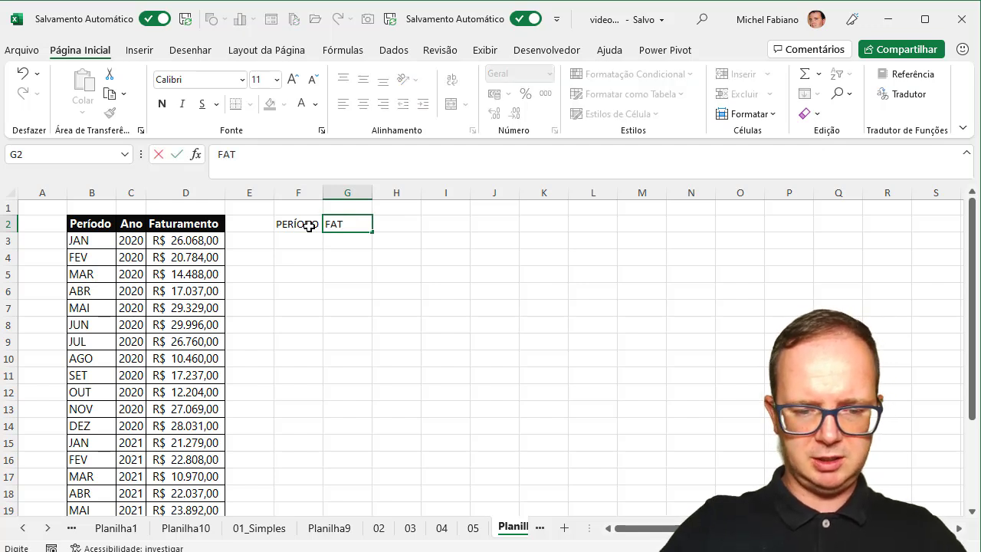
{"action": "type", "text": "URAMENTO"}
{"action": "key", "text": "Return"}
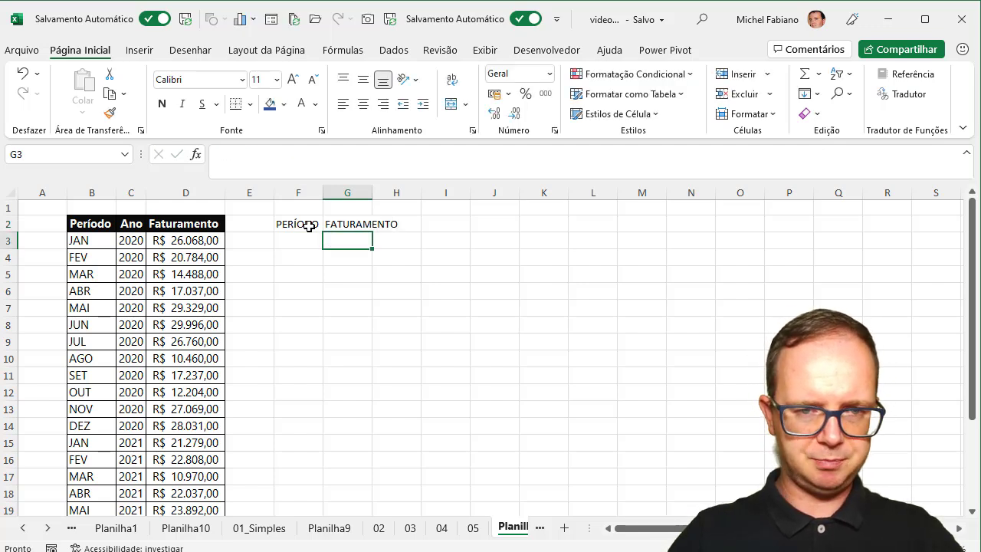
{"action": "double_click", "coordinate": [374, 194]}
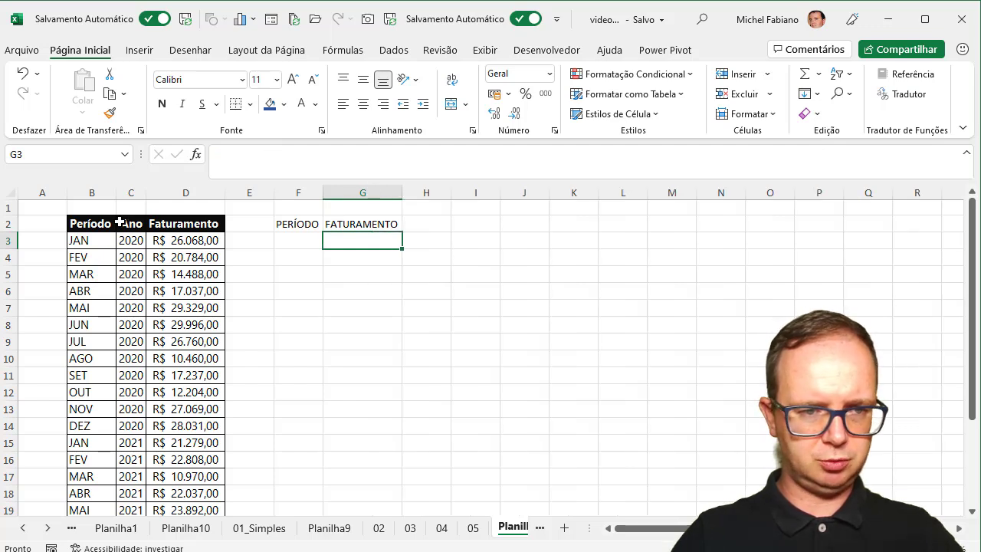
{"action": "left_click", "coordinate": [92, 206]}
{"action": "key", "text": "ctrl+shift+Down"}
{"action": "key", "text": "ctrl+shift+Down"}
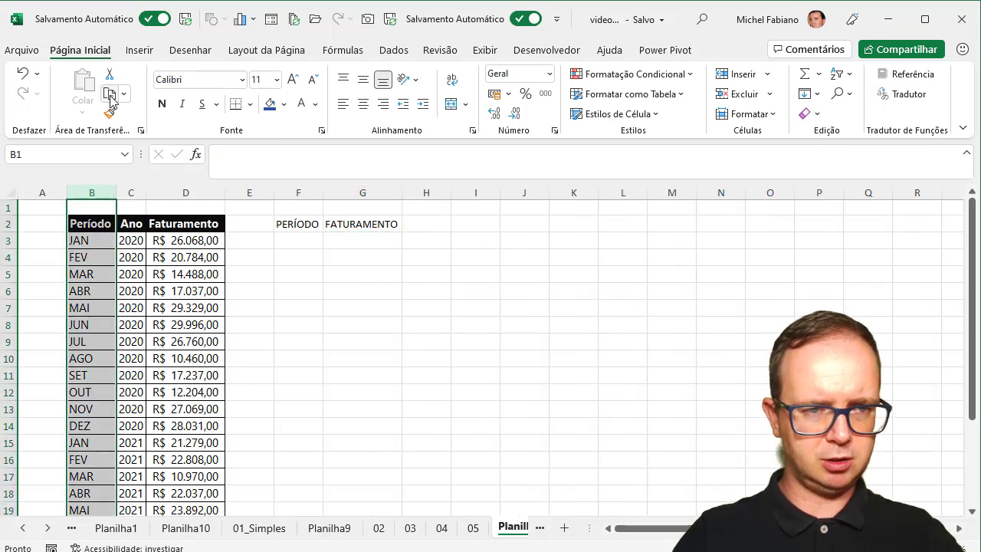
Step: Copy column B's formatting onto columns F and G and AutoFit both
{"action": "left_click", "coordinate": [109, 112]}
{"action": "left_click", "coordinate": [301, 191]}
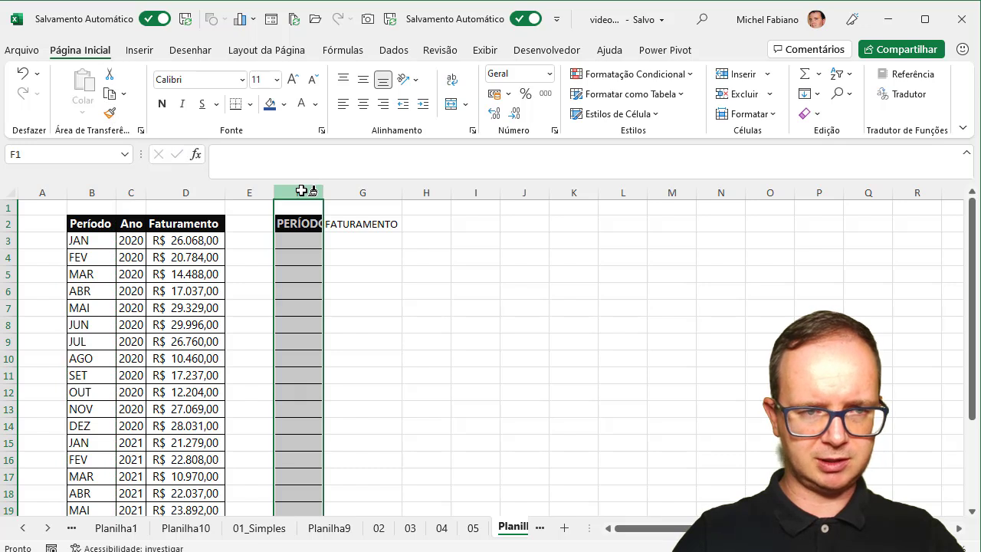
{"action": "left_click", "coordinate": [111, 115]}
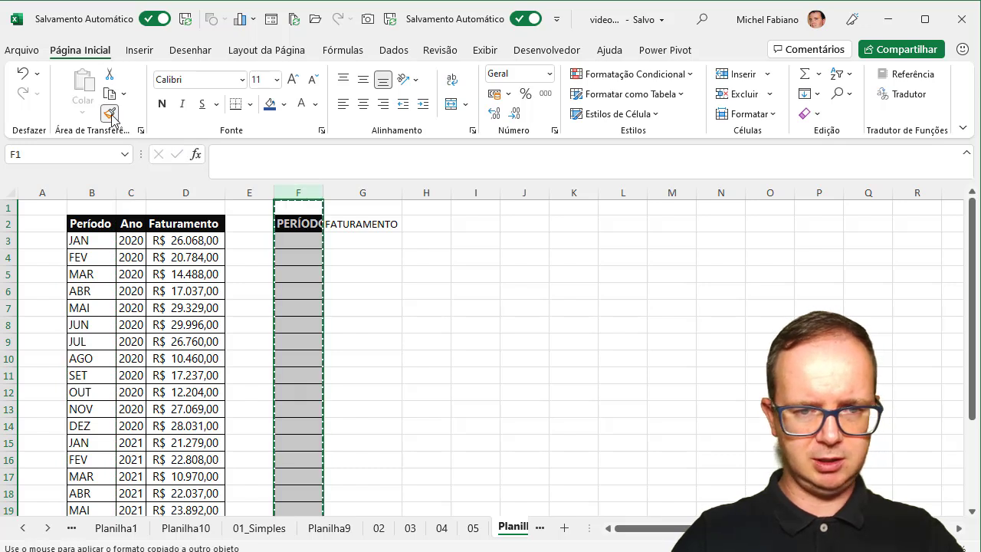
{"action": "left_click", "coordinate": [358, 191]}
{"action": "double_click", "coordinate": [325, 192]}
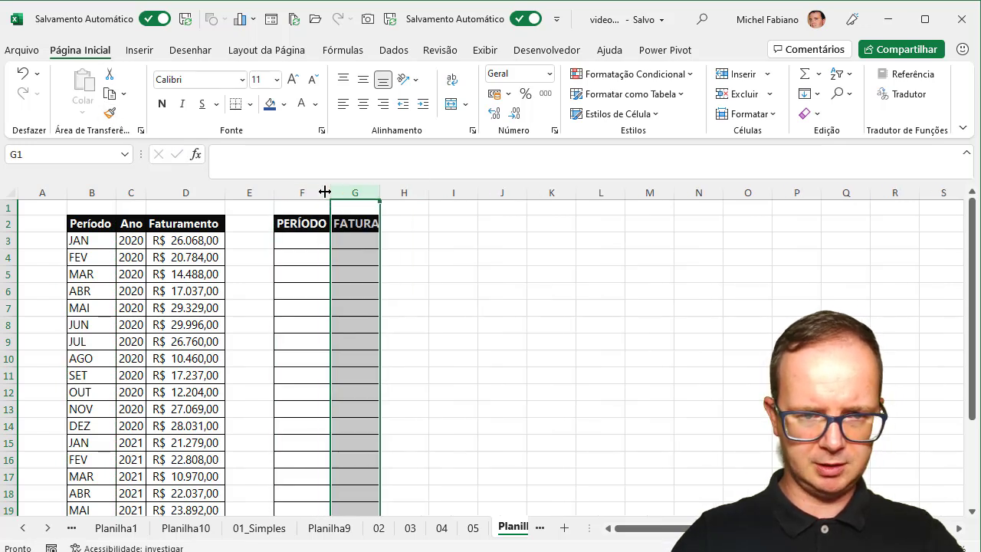
{"action": "double_click", "coordinate": [380, 191]}
Step: Fill F3:F14 with the months JAN through DEZ
{"action": "left_click", "coordinate": [308, 240]}
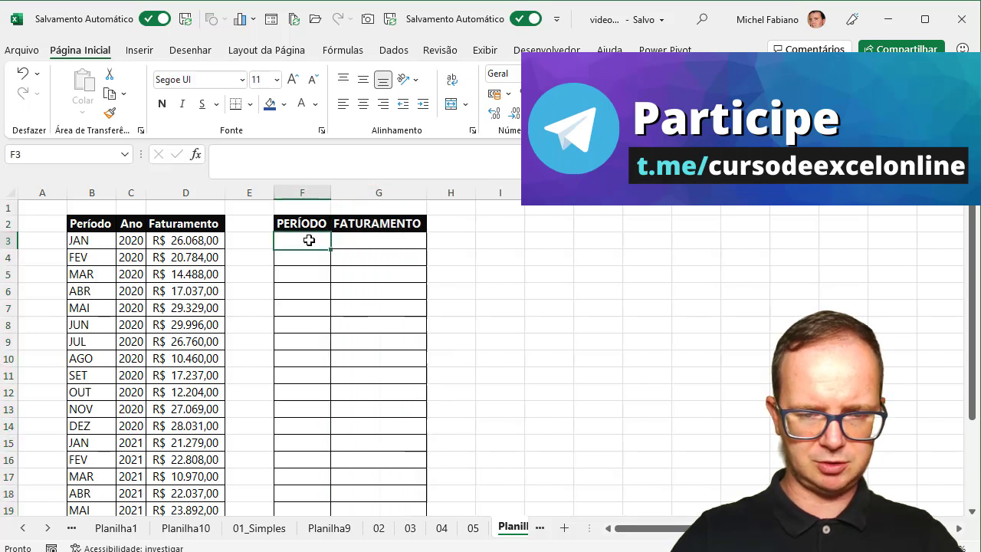
{"action": "type", "text": "JAN"}
{"action": "key", "text": "Return"}
{"action": "left_click", "coordinate": [314, 240]}
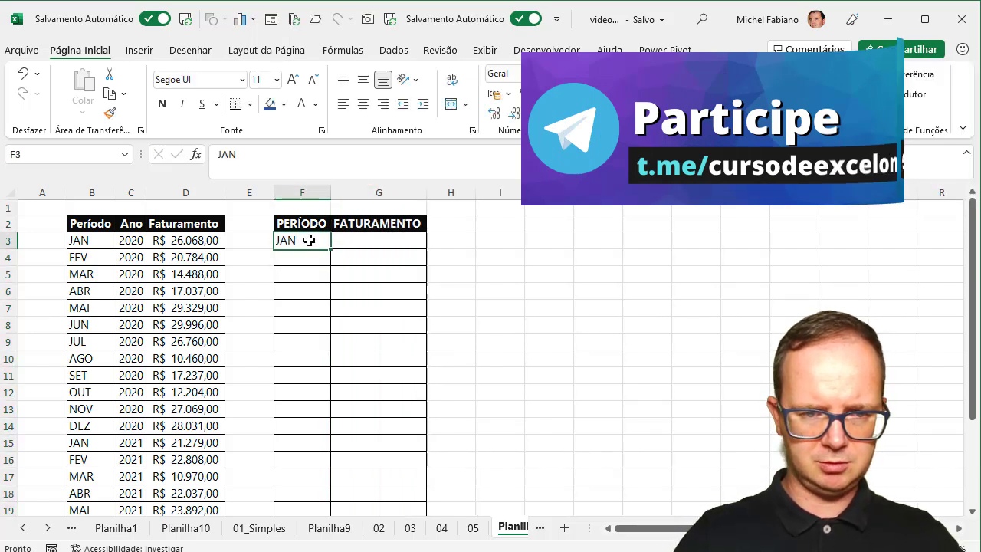
{"action": "left_click_drag", "start_coordinate": [328, 250], "coordinate": [332, 432]}
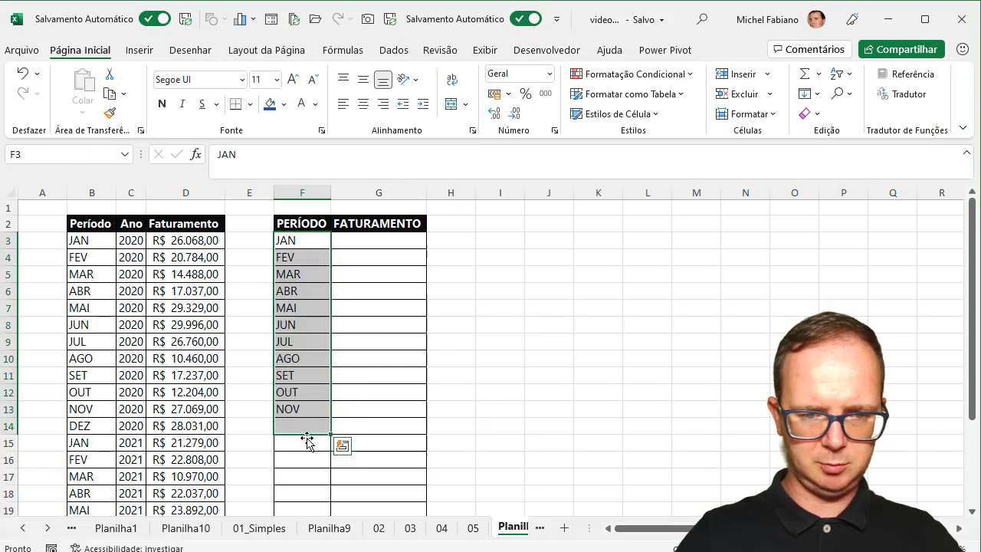
Step: Clear borders from E15:H to the last row, then give F14:G14 all borders
{"action": "left_click", "coordinate": [263, 445]}
{"action": "key", "text": "shift+Right"}
{"action": "key", "text": "shift+Right"}
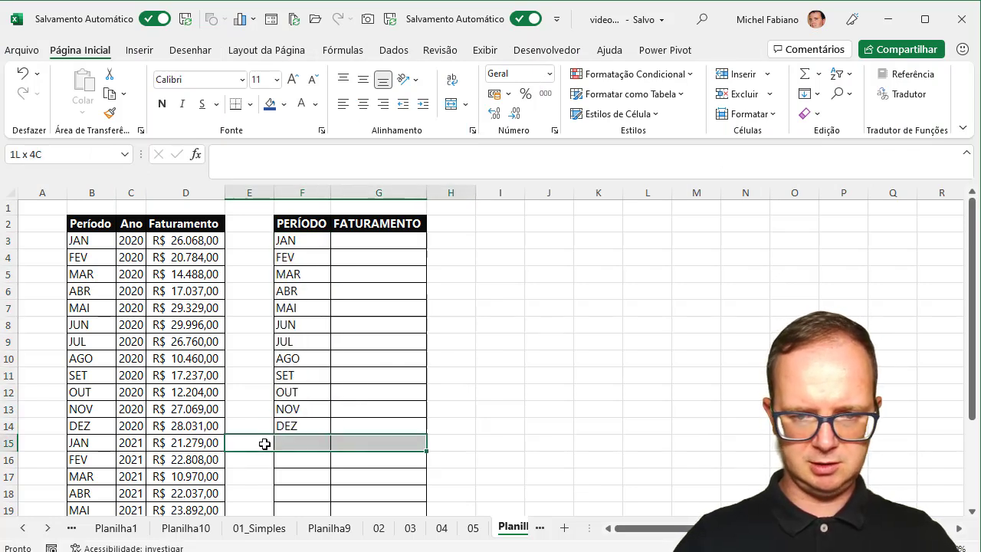
{"action": "key", "text": "shift+Right"}
{"action": "key", "text": "ctrl+shift+Down"}
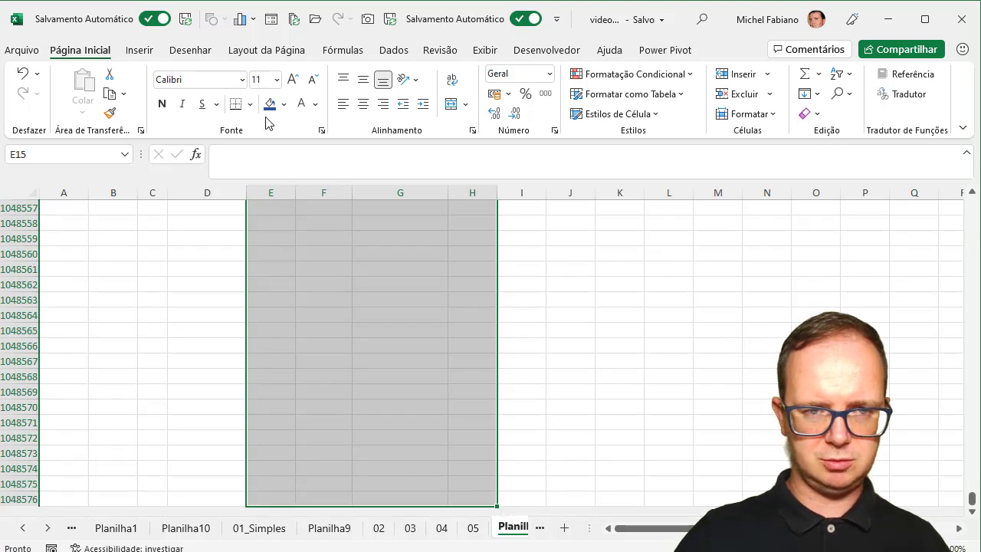
{"action": "left_click", "coordinate": [250, 104]}
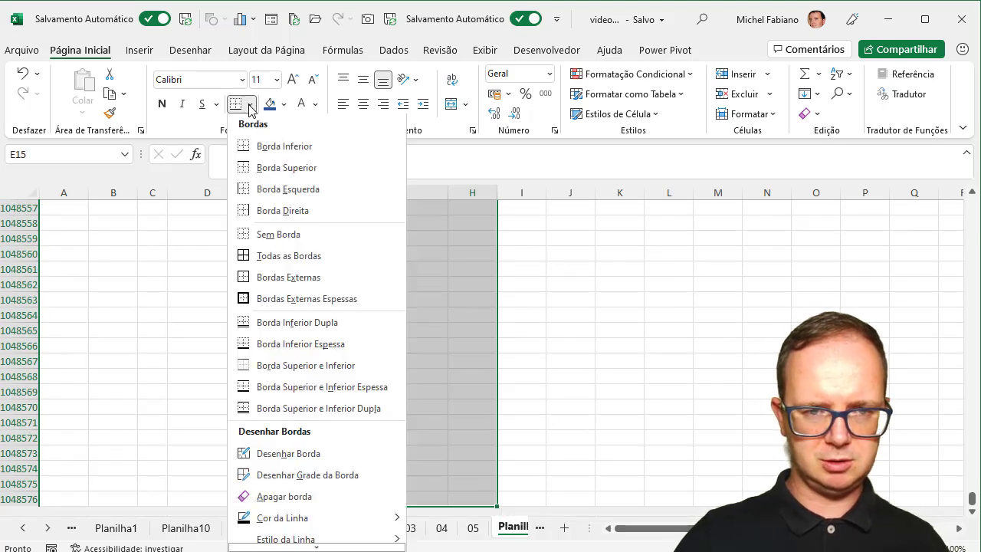
{"action": "left_click", "coordinate": [294, 236]}
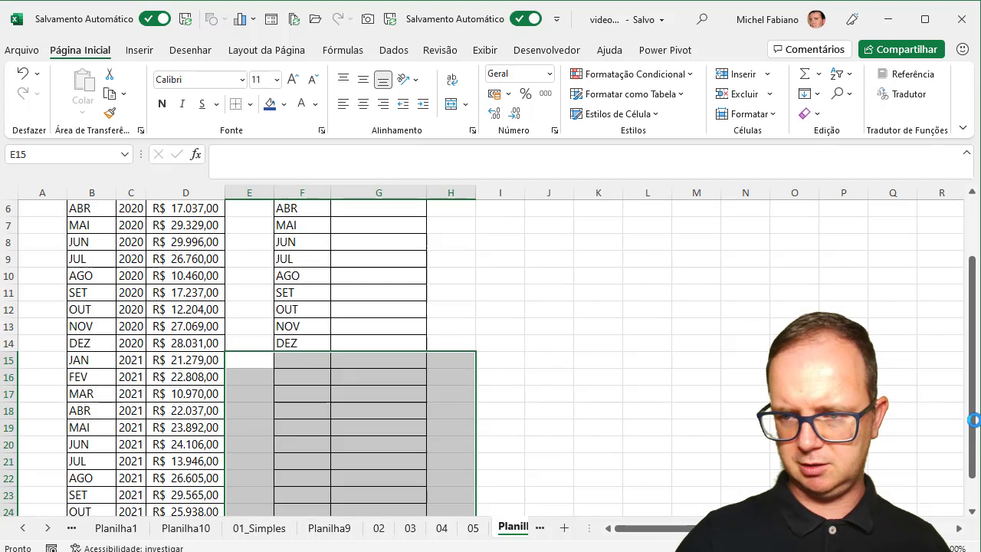
{"action": "left_click", "coordinate": [491, 353]}
{"action": "left_click_drag", "start_coordinate": [381, 342], "coordinate": [317, 342]}
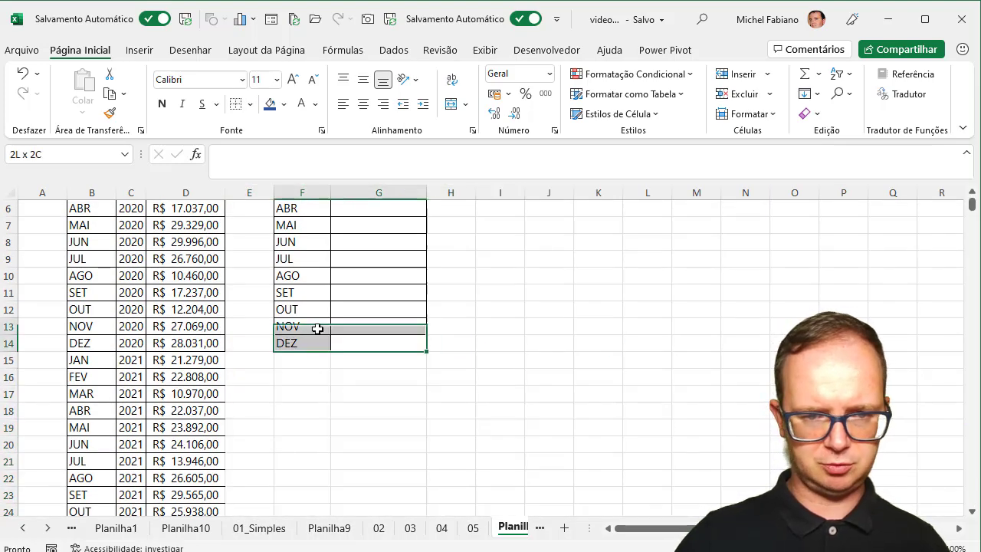
{"action": "left_click", "coordinate": [250, 104]}
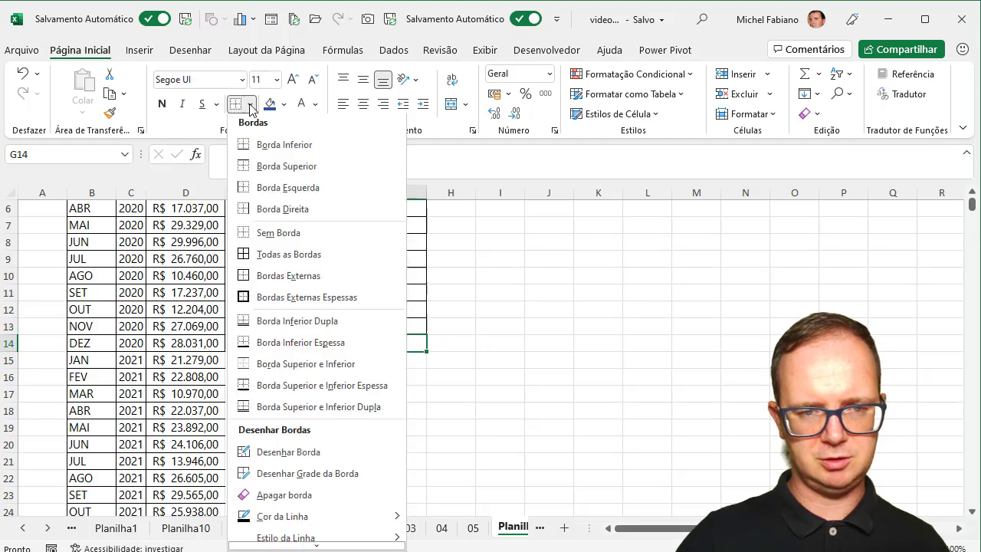
{"action": "left_click", "coordinate": [281, 258]}
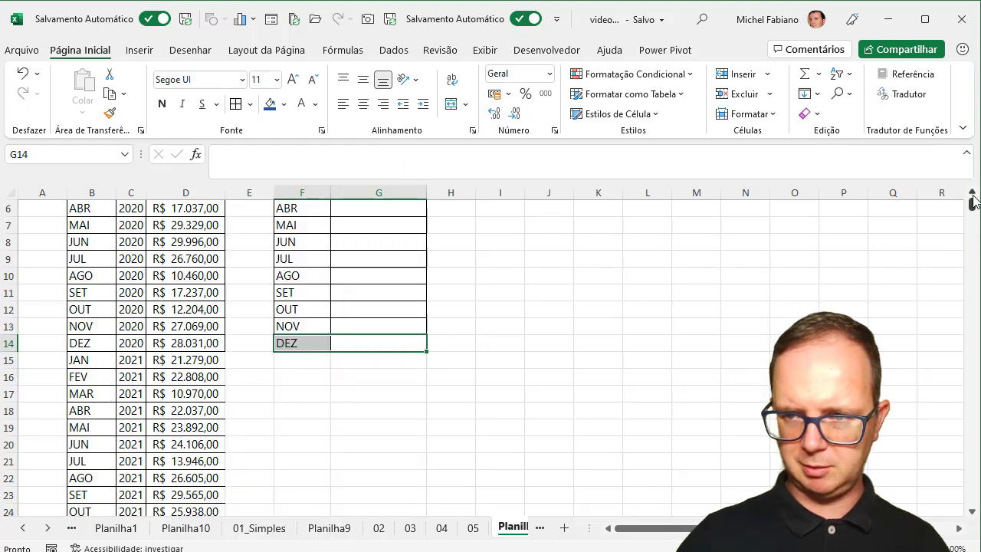
{"action": "scroll", "coordinate": [975, 196], "scroll_direction": "up", "scroll_amount": 2}
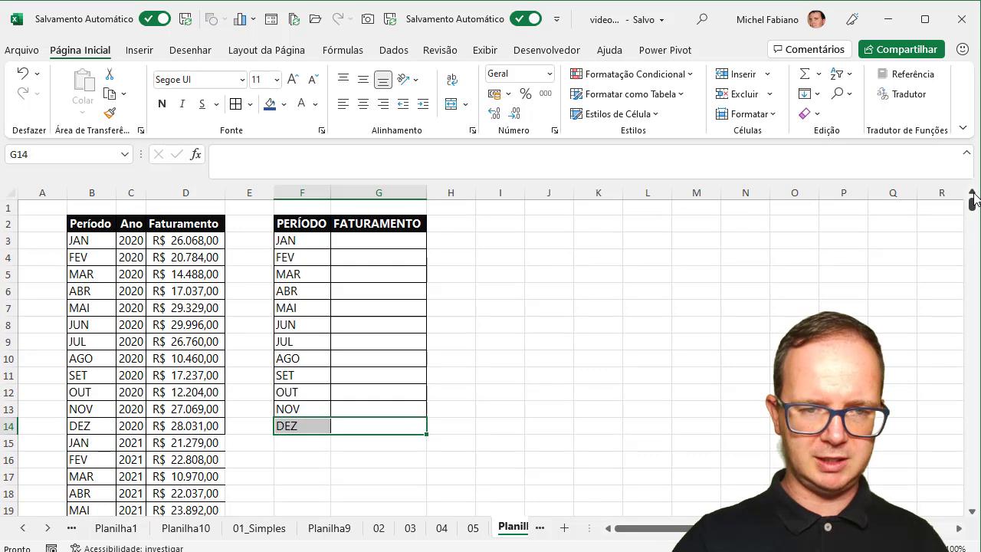
{"action": "left_click", "coordinate": [392, 238]}
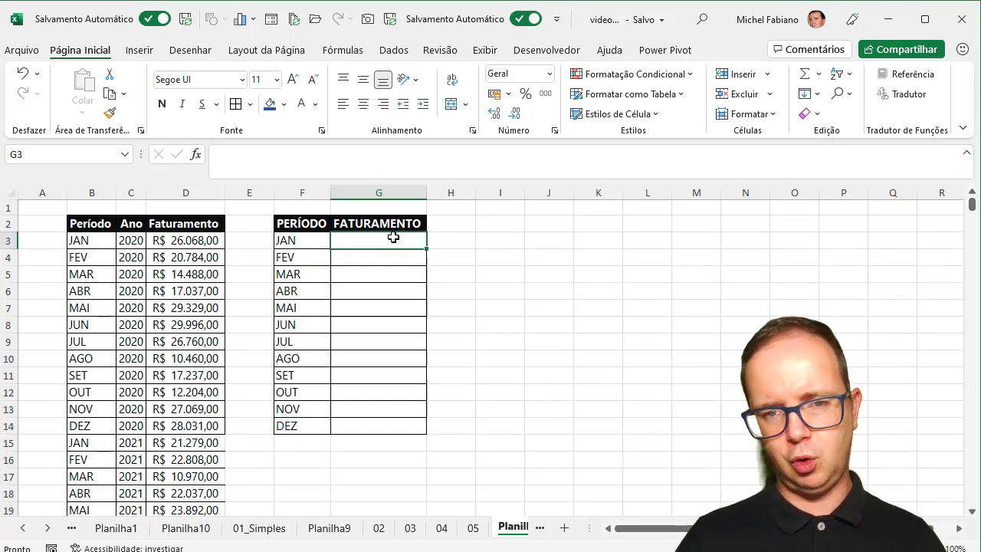
Step: Draw a Form Control option button at L2 from Desenvolvedor > Inserir and label it 2020
{"action": "left_click", "coordinate": [563, 51]}
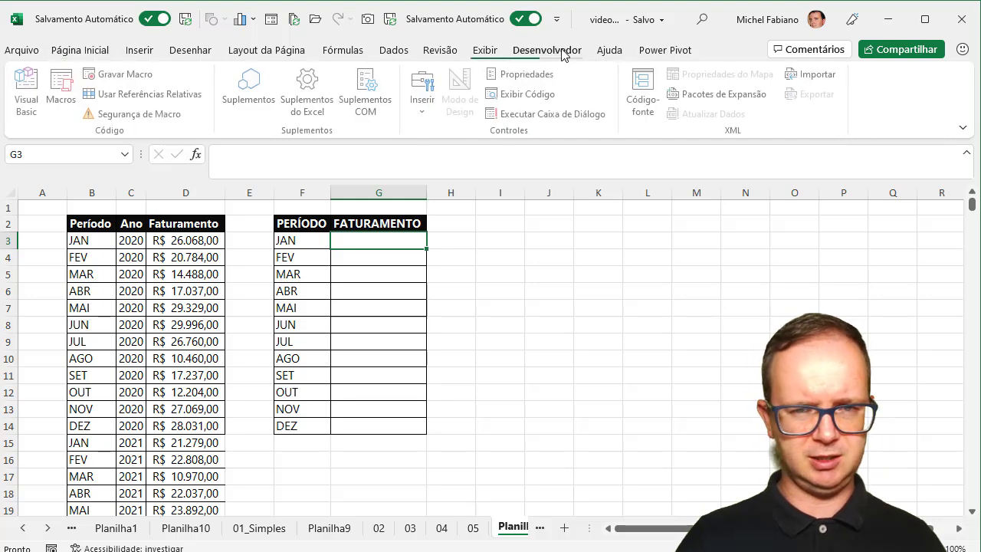
{"action": "left_click", "coordinate": [426, 108]}
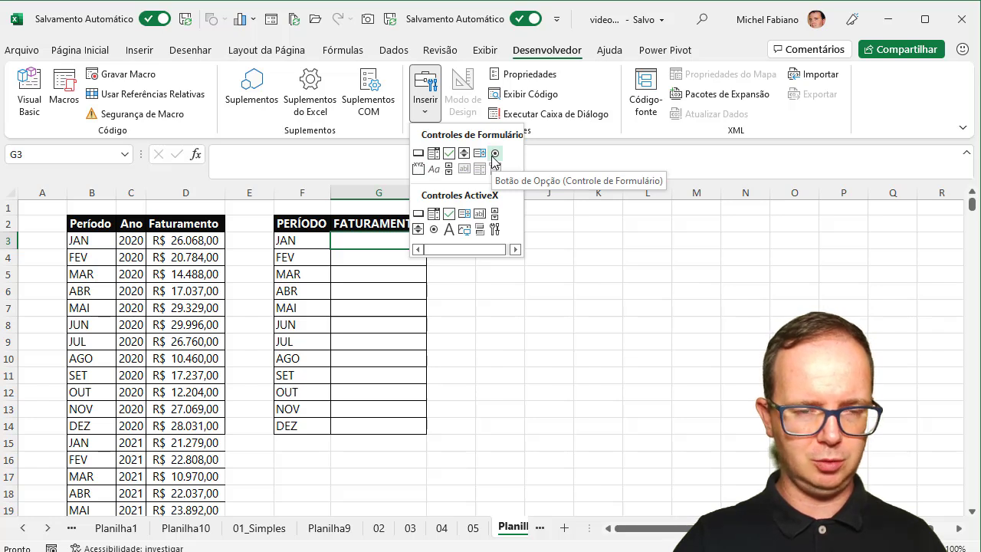
{"action": "left_click", "coordinate": [495, 154]}
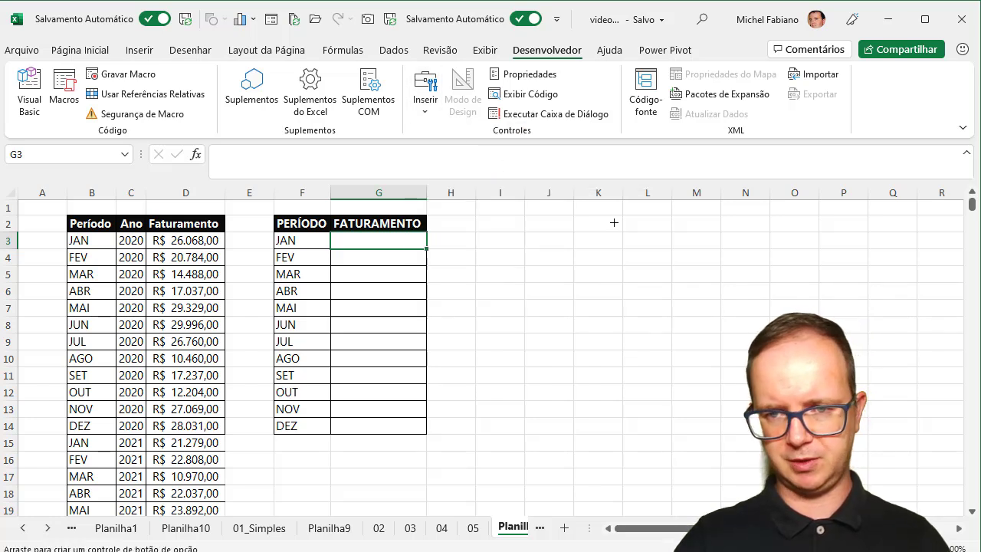
{"action": "left_click_drag", "start_coordinate": [629, 219], "coordinate": [647, 224]}
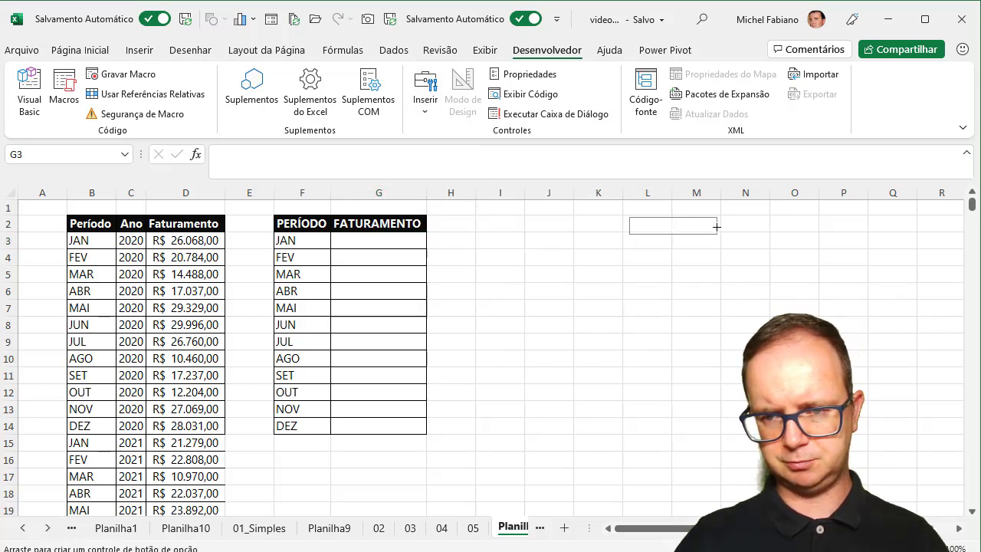
{"action": "left_click_drag", "start_coordinate": [722, 227], "coordinate": [721, 226]}
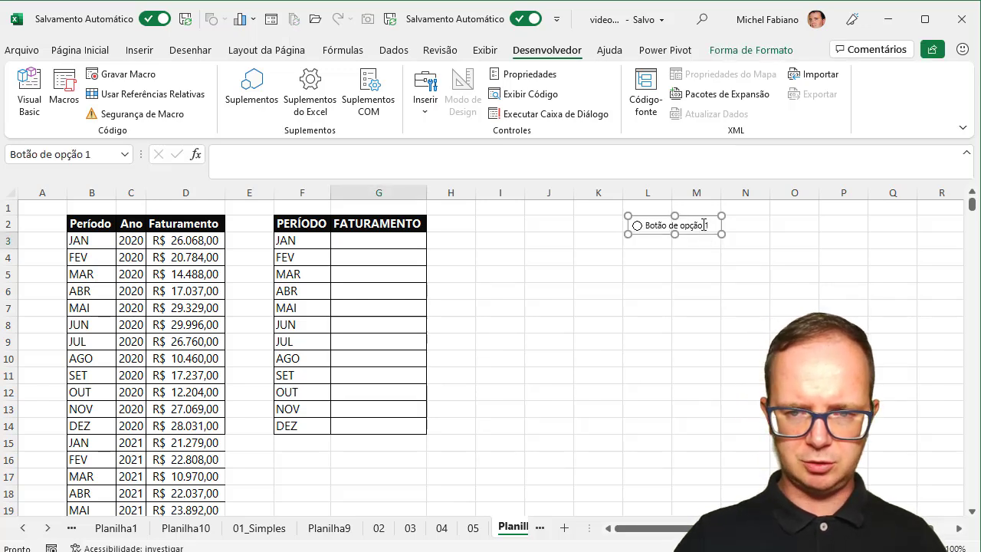
{"action": "left_click", "coordinate": [704, 225]}
{"action": "left_click", "coordinate": [703, 224]}
{"action": "type", "text": "2020"}
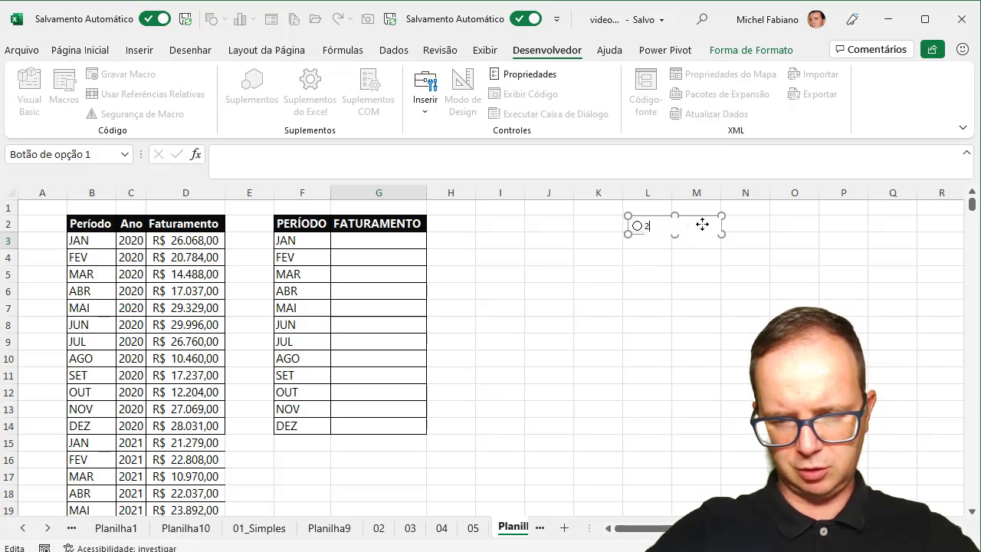
{"action": "left_click", "coordinate": [707, 252]}
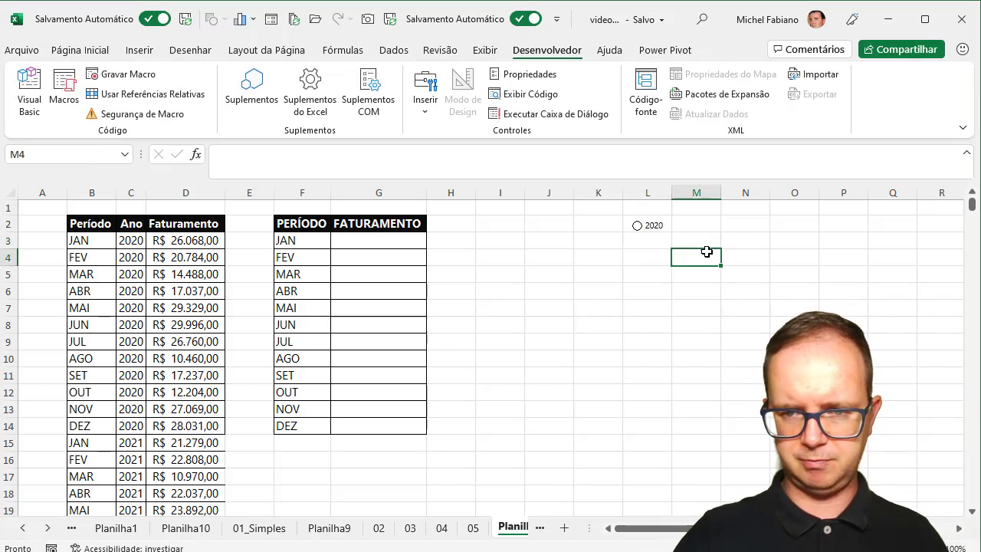
Step: Copy the 2020 option button to N2, relabel the copy 2021, and test both choices
{"action": "right_click", "coordinate": [663, 226]}
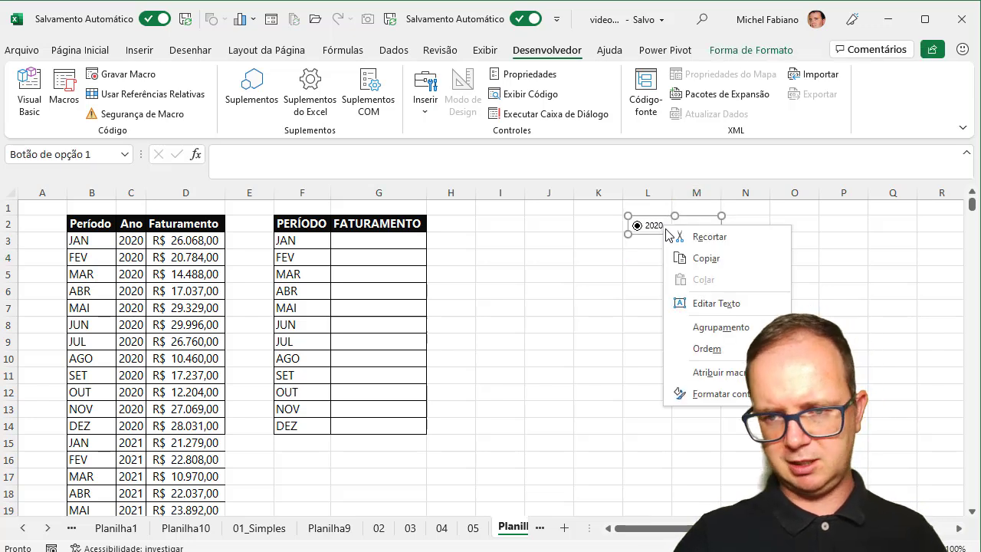
{"action": "left_click", "coordinate": [702, 258]}
{"action": "left_click", "coordinate": [741, 227]}
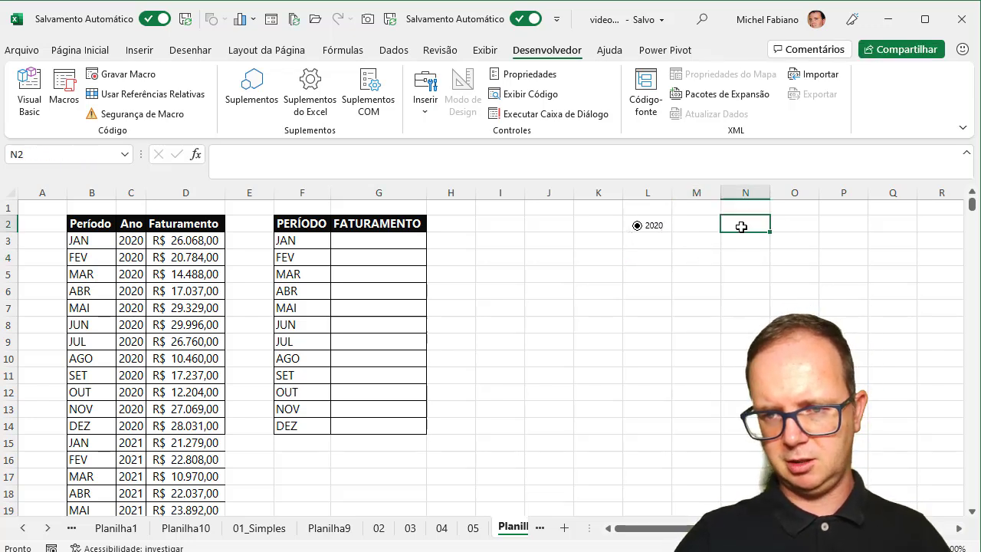
{"action": "key", "text": "ctrl+v"}
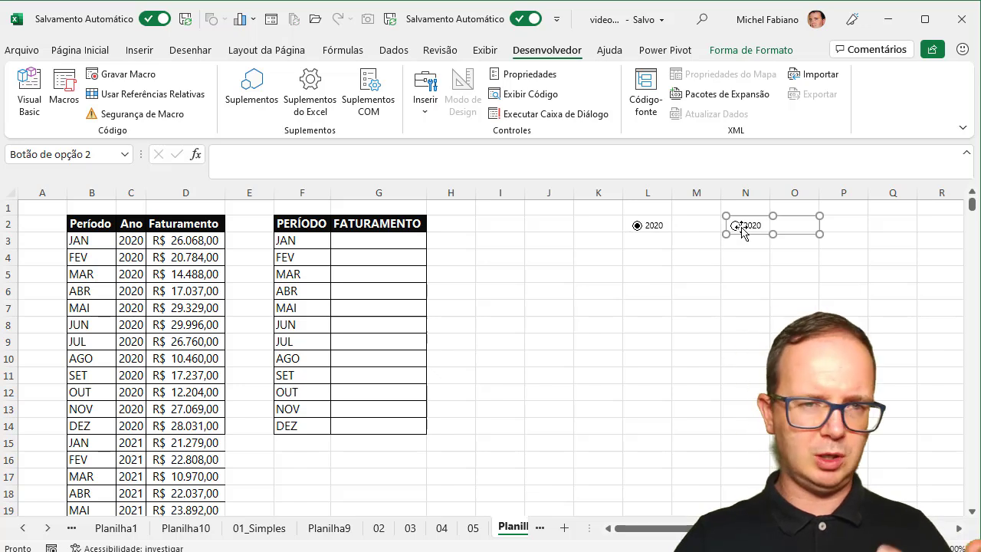
{"action": "left_click", "coordinate": [745, 227]}
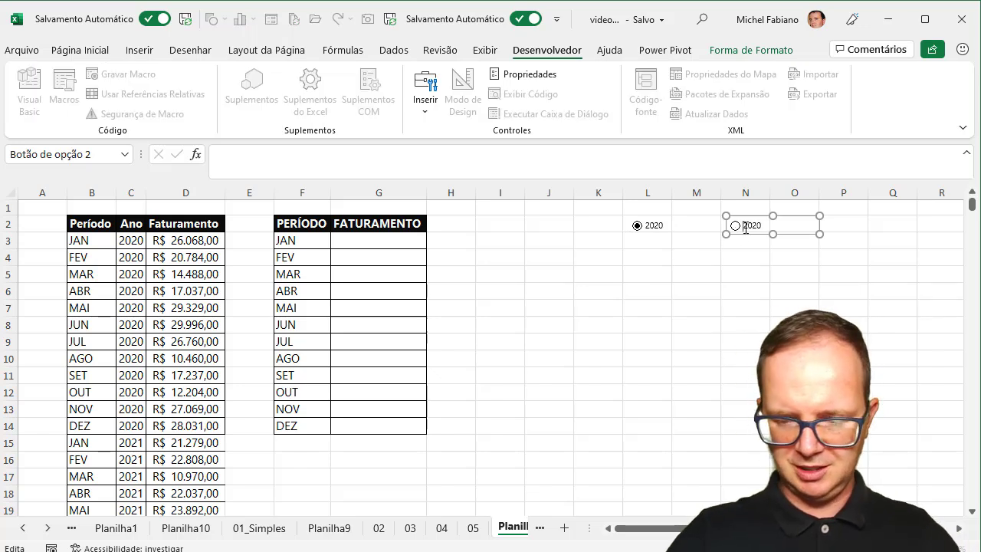
{"action": "key", "text": "BackSpace"}
{"action": "key", "text": "BackSpace"}
{"action": "key", "text": "BackSpace"}
{"action": "type", "text": "20"}
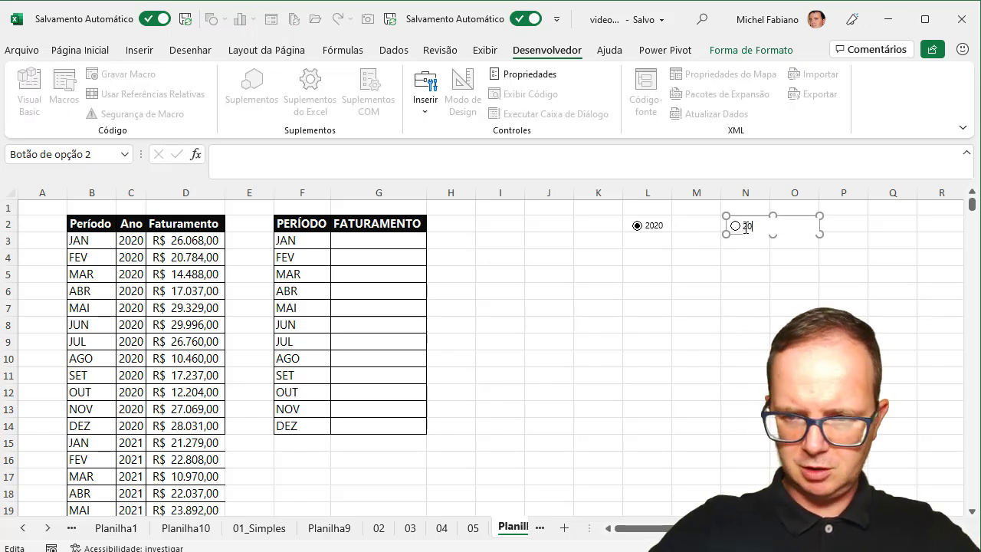
{"action": "type", "text": "21"}
{"action": "left_click", "coordinate": [739, 255]}
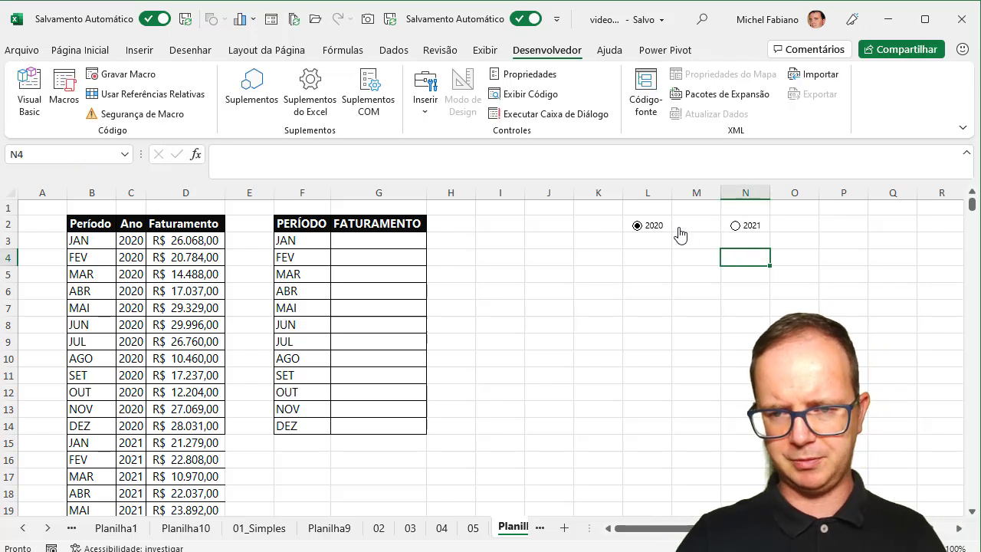
{"action": "left_click", "coordinate": [737, 226]}
{"action": "left_click", "coordinate": [659, 226]}
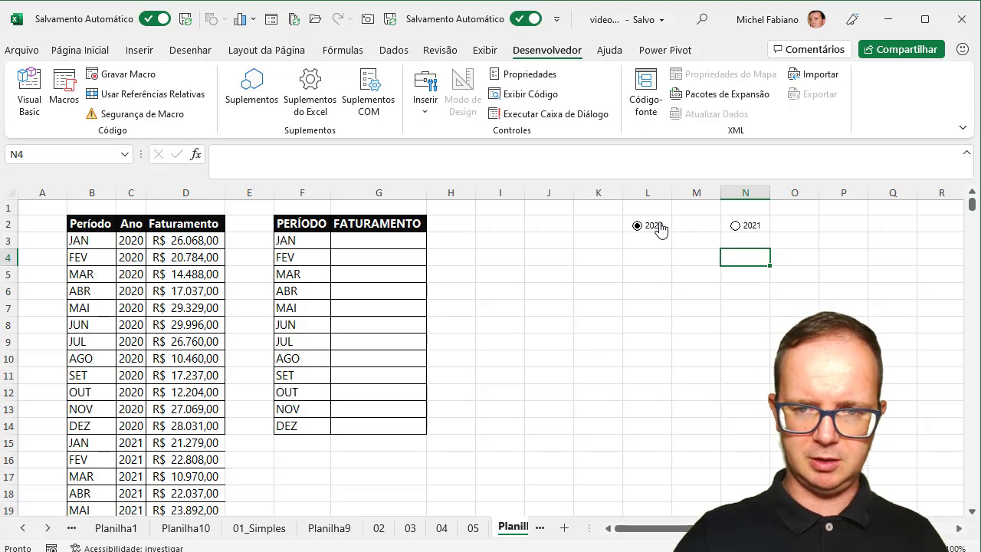
Step: Link the option buttons to cell G16 in Format Control and test 2020 and 2021
{"action": "right_click", "coordinate": [659, 227]}
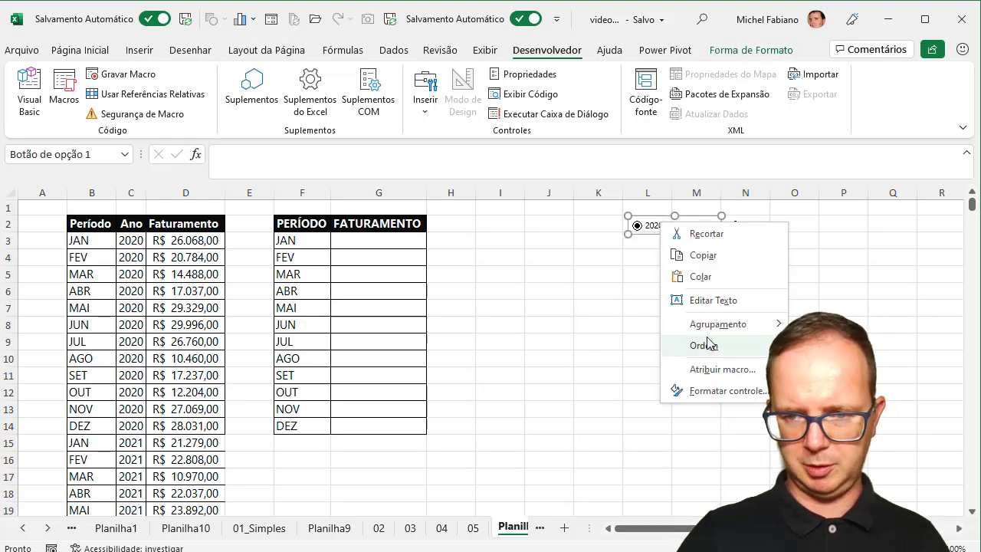
{"action": "left_click", "coordinate": [723, 390]}
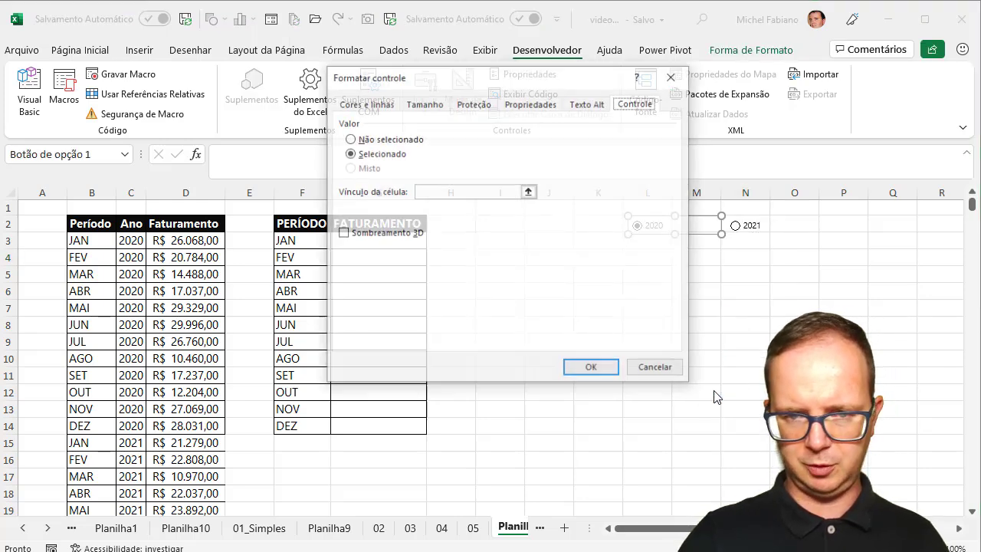
{"action": "left_click", "coordinate": [421, 191]}
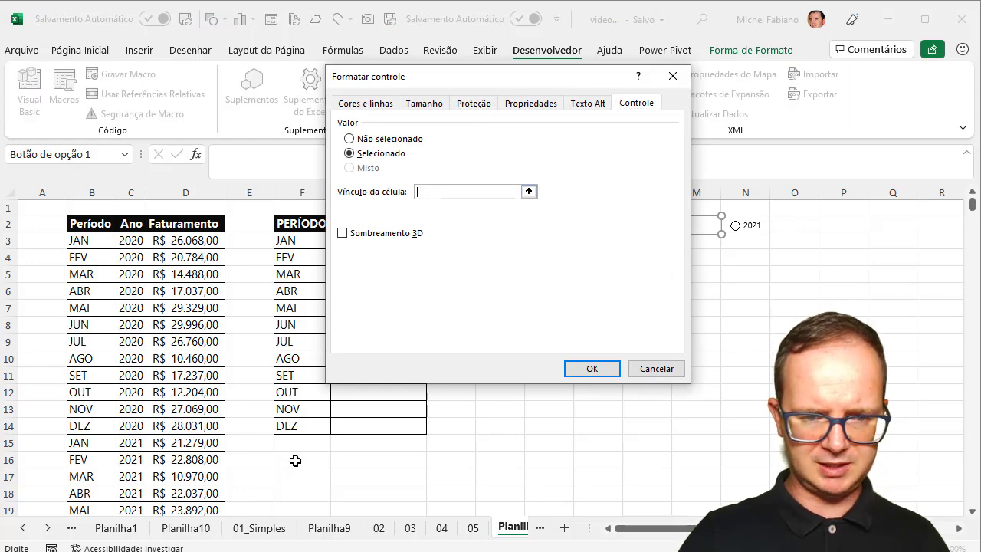
{"action": "left_click", "coordinate": [335, 459]}
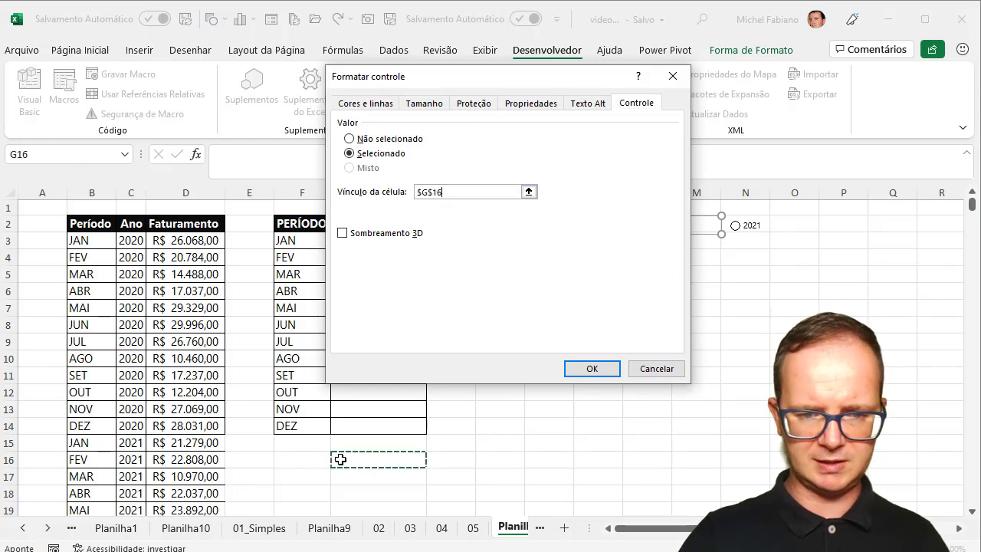
{"action": "left_click", "coordinate": [591, 369]}
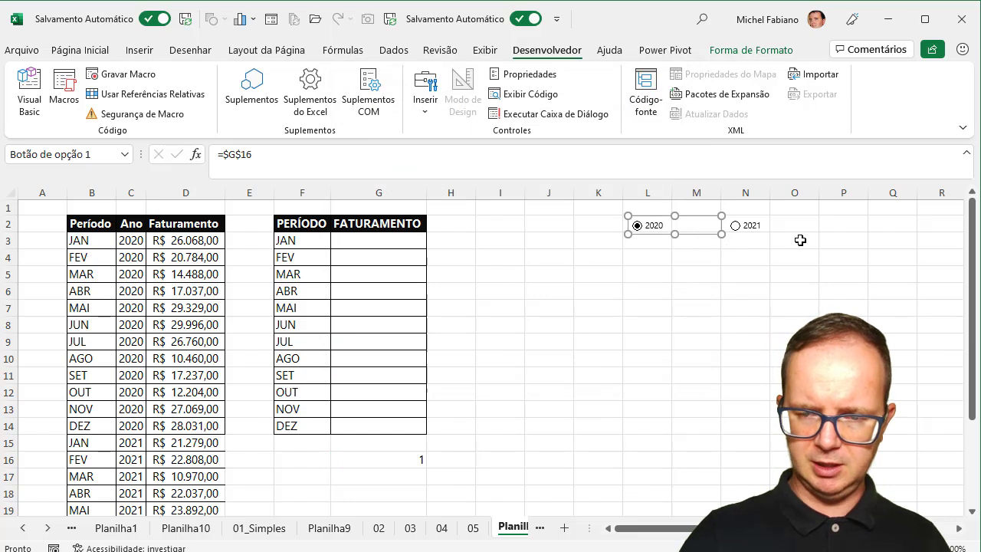
{"action": "left_click", "coordinate": [736, 226]}
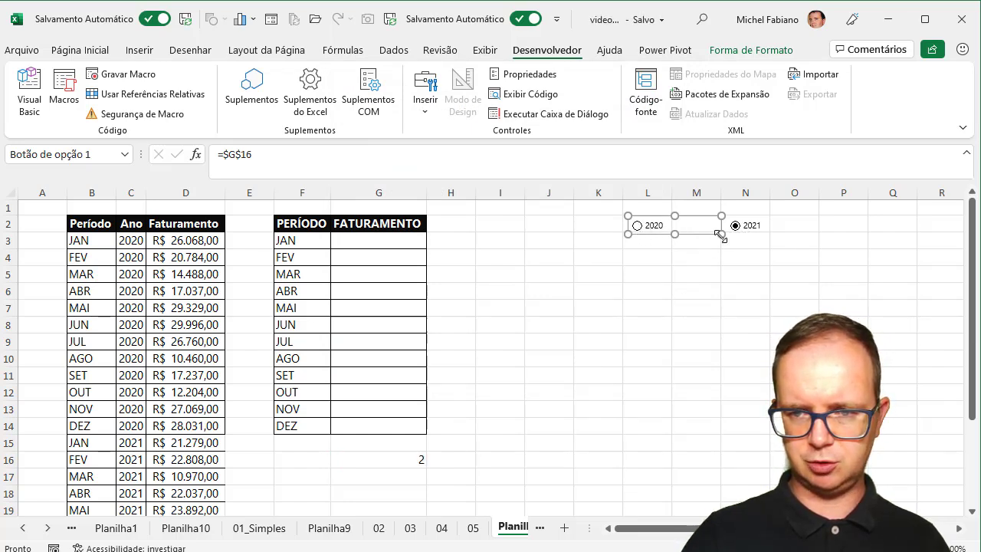
Step: Narrow the 2020 option button so it fits its label
{"action": "left_click_drag", "start_coordinate": [721, 233], "coordinate": [685, 235]}
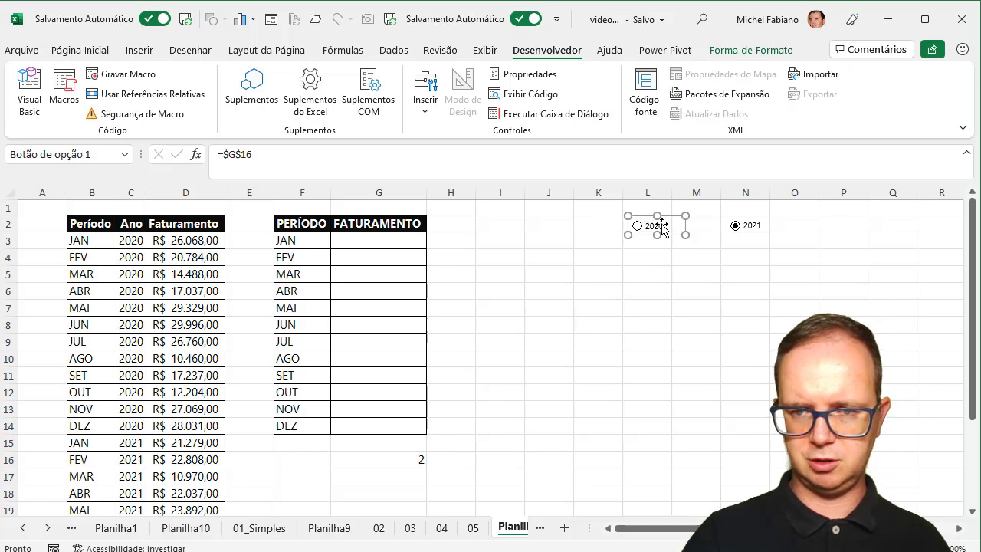
{"action": "left_click", "coordinate": [646, 255]}
{"action": "left_click", "coordinate": [639, 233]}
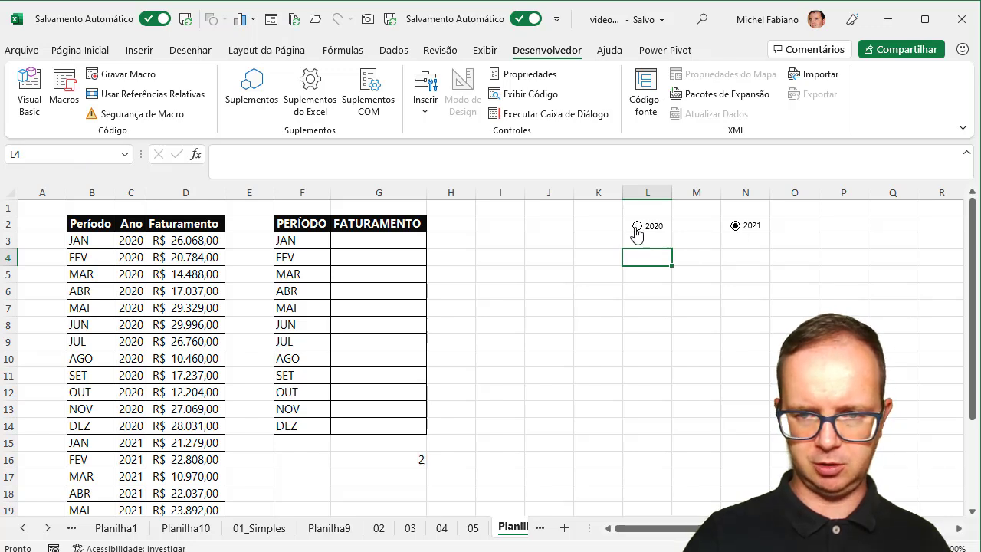
Step: Choose the 2020 option button so G16 reads 1
{"action": "left_click", "coordinate": [636, 228]}
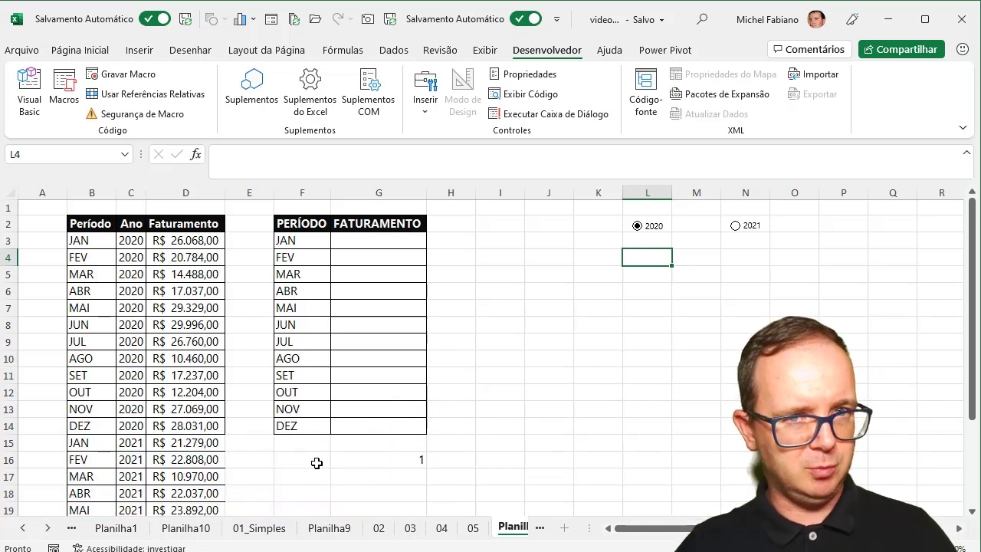
Step: Enter =ESCOLHER(G16;2020;2021) in F16 so it displays the chosen year
{"action": "left_click", "coordinate": [317, 463]}
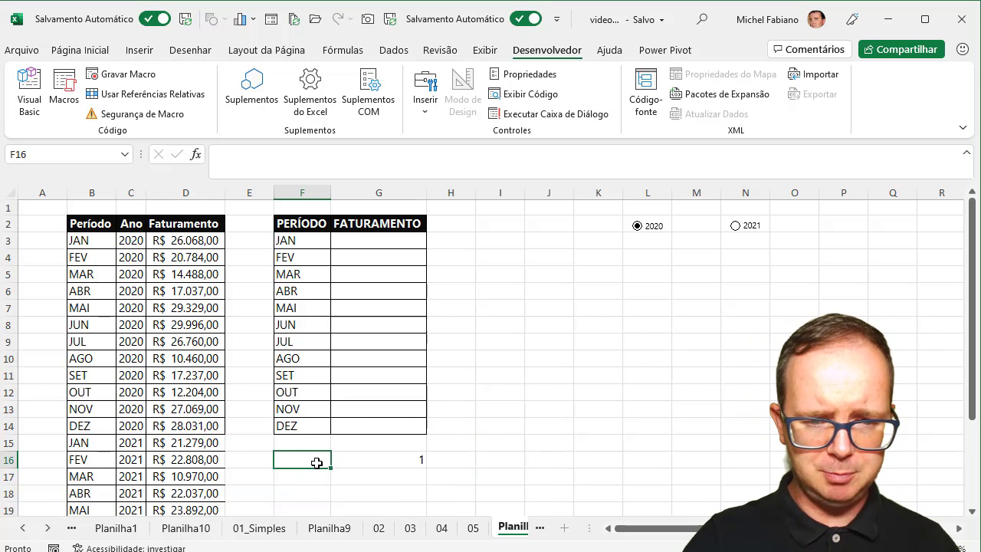
{"action": "type", "text": "=ESCO"}
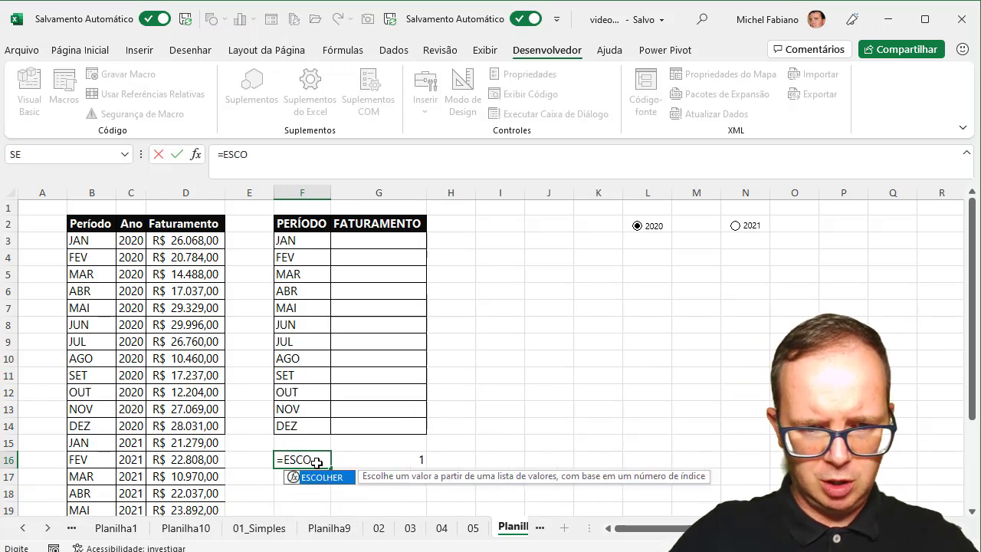
{"action": "type", "text": "LHER("}
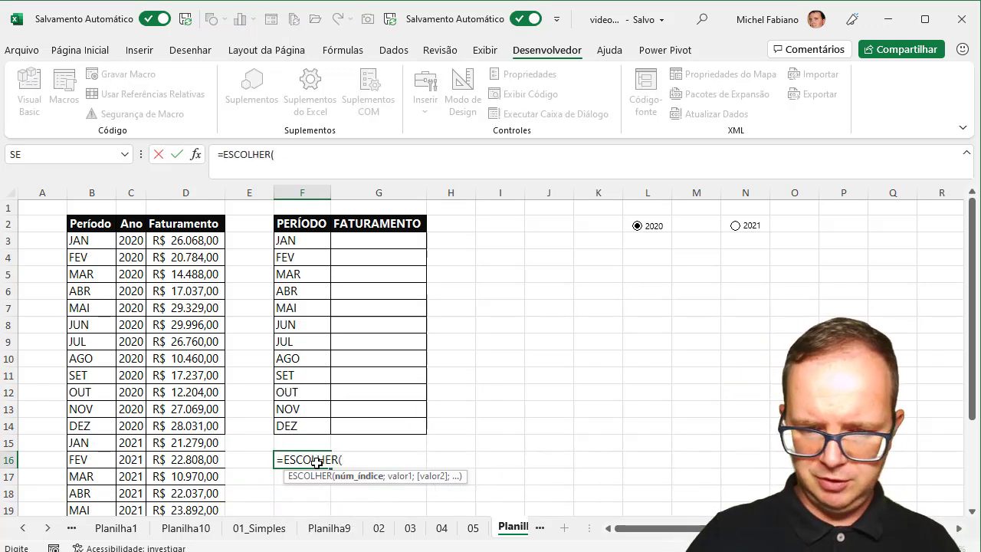
{"action": "key", "text": "Right"}
{"action": "type", "text": ";"}
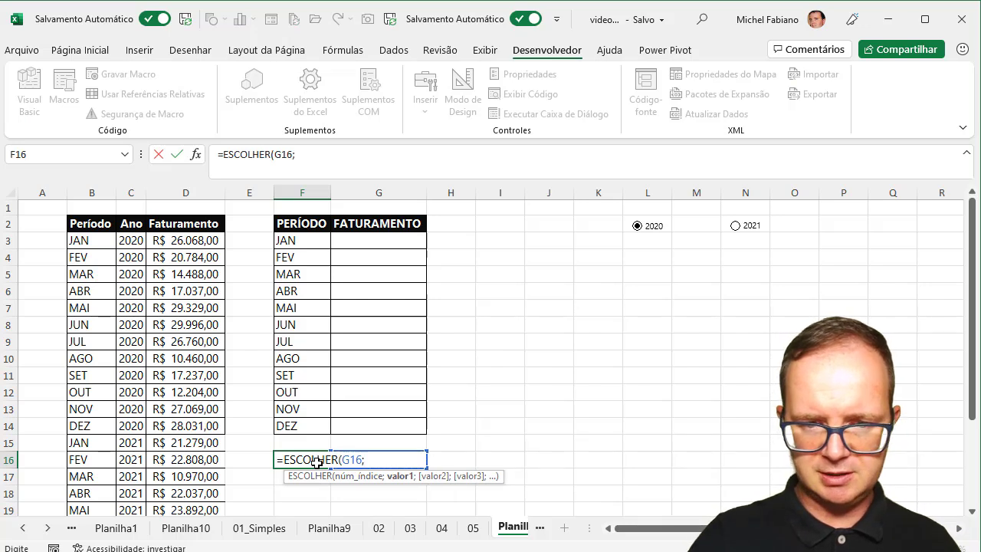
{"action": "type", "text": "2020;2021"}
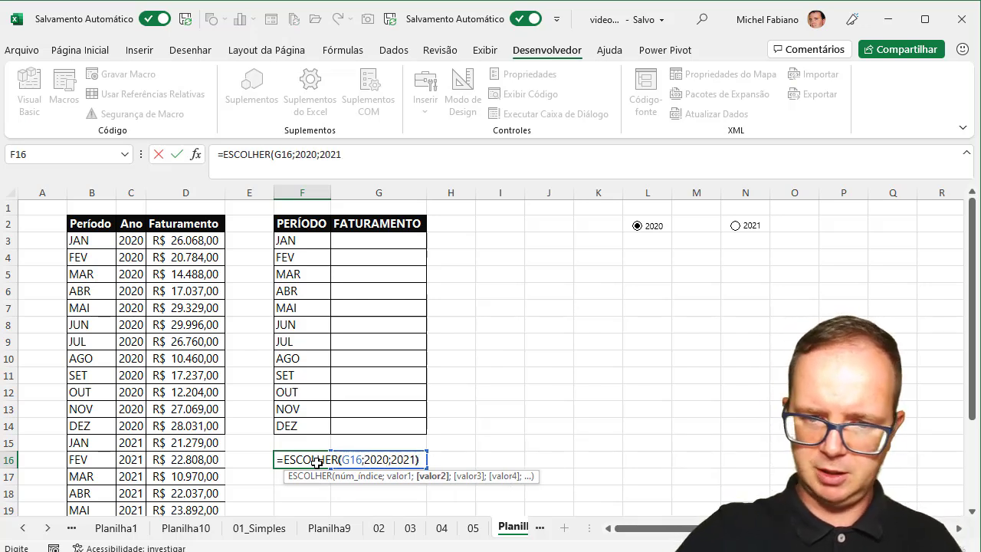
{"action": "key", "text": "Return"}
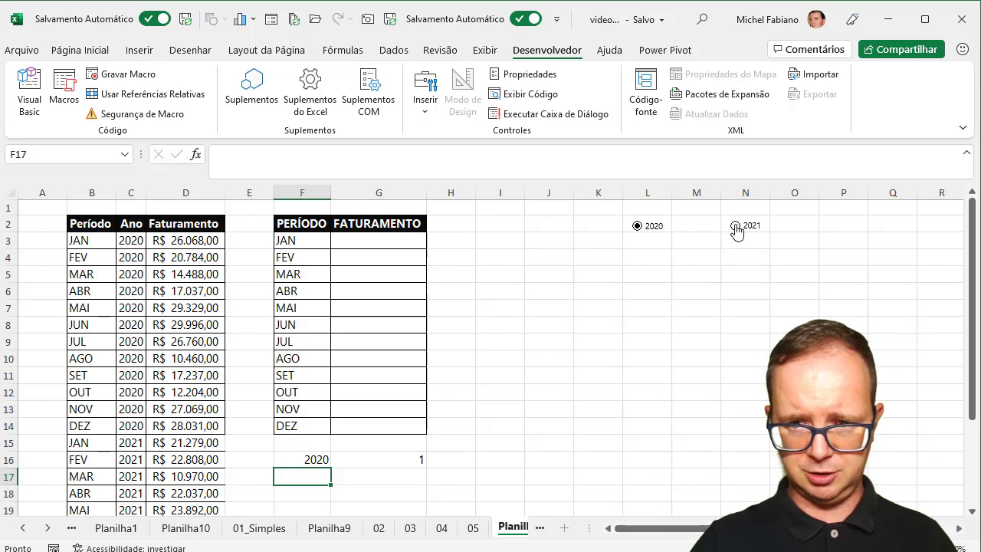
{"action": "left_click", "coordinate": [447, 242]}
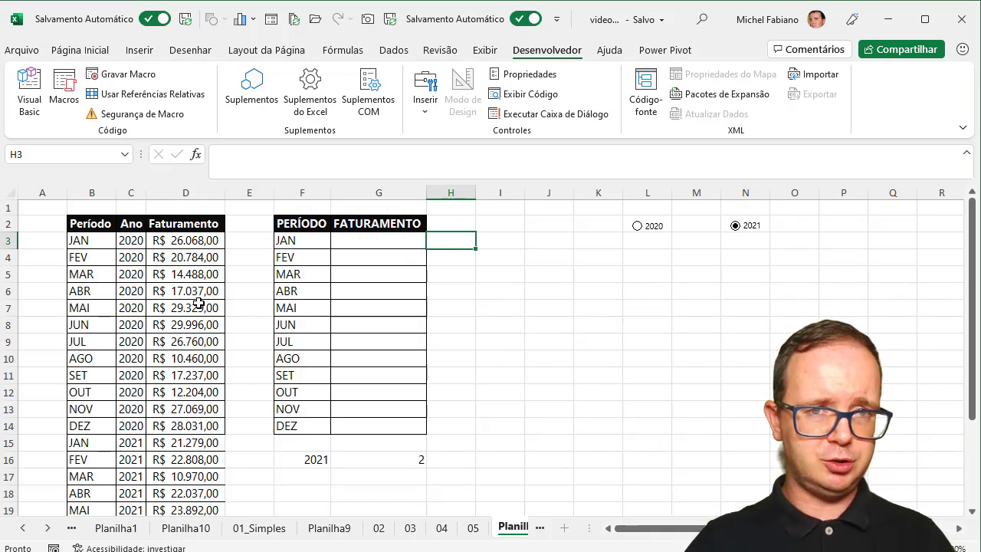
Step: Enter =CORRESP($F$16;$C$3:$C$26;0) in H3, returning 13 for the first 2021 row
{"action": "type", "text": "=C"}
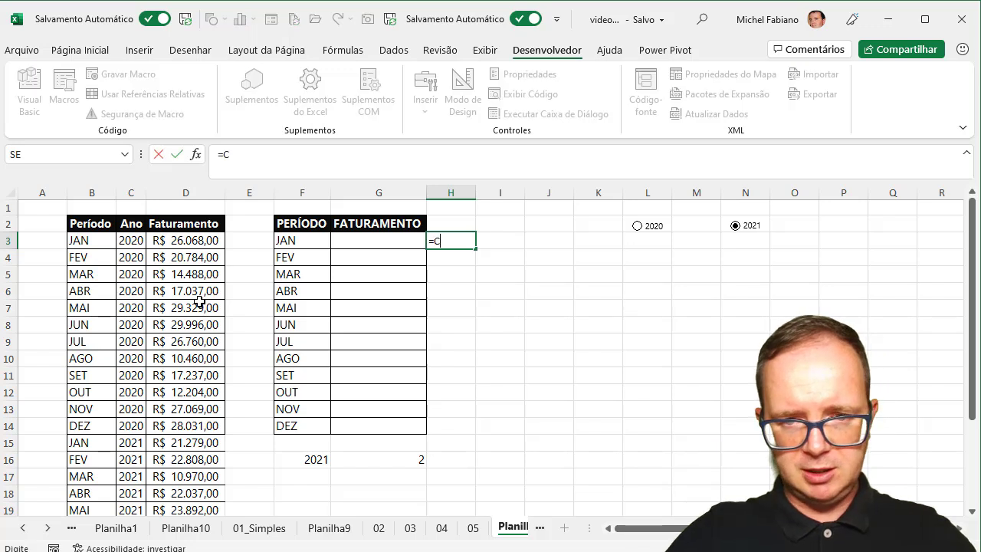
{"action": "type", "text": "ORRESP("}
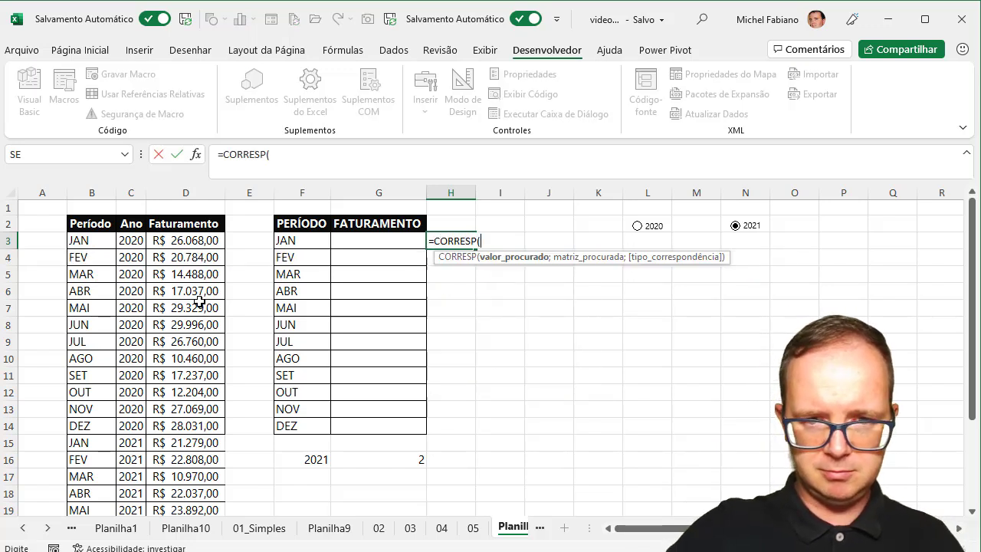
{"action": "left_click", "coordinate": [322, 460]}
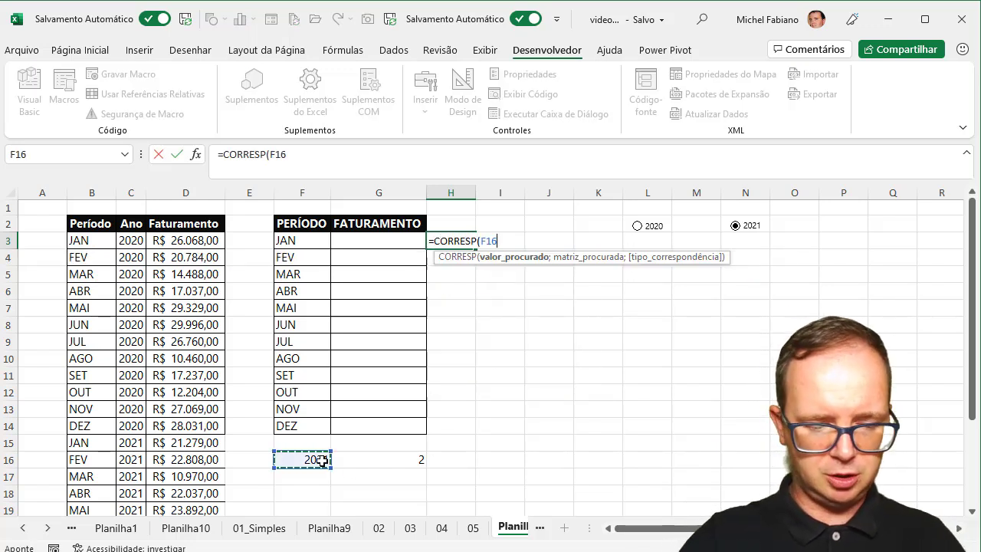
{"action": "type", "text": "$F$16;"}
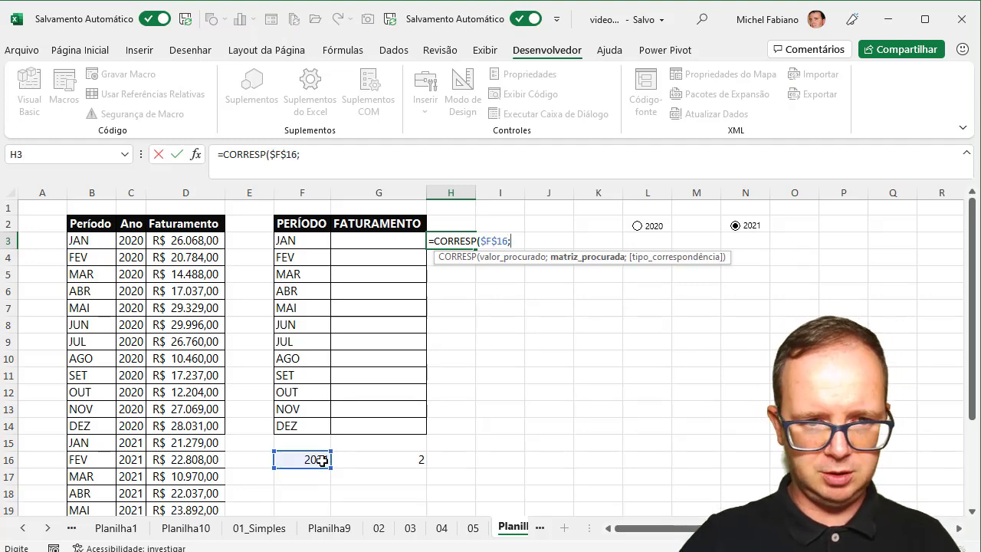
{"action": "mouse_move", "coordinate": [135, 243]}
{"action": "left_mouse_down"}
{"action": "mouse_move", "coordinate": [135, 495]}
{"action": "mouse_move", "coordinate": [141, 459]}
{"action": "left_mouse_up"}
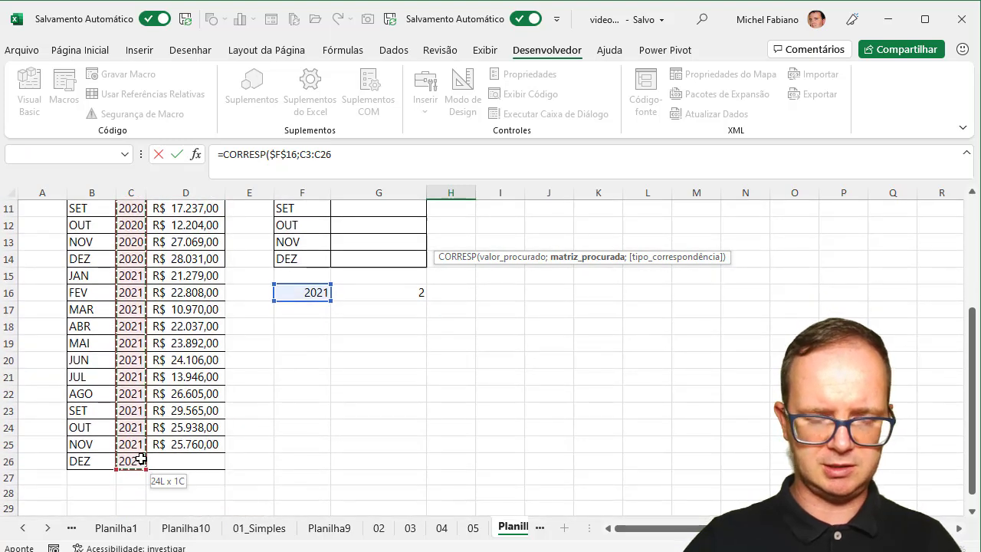
{"action": "key", "text": "F4"}
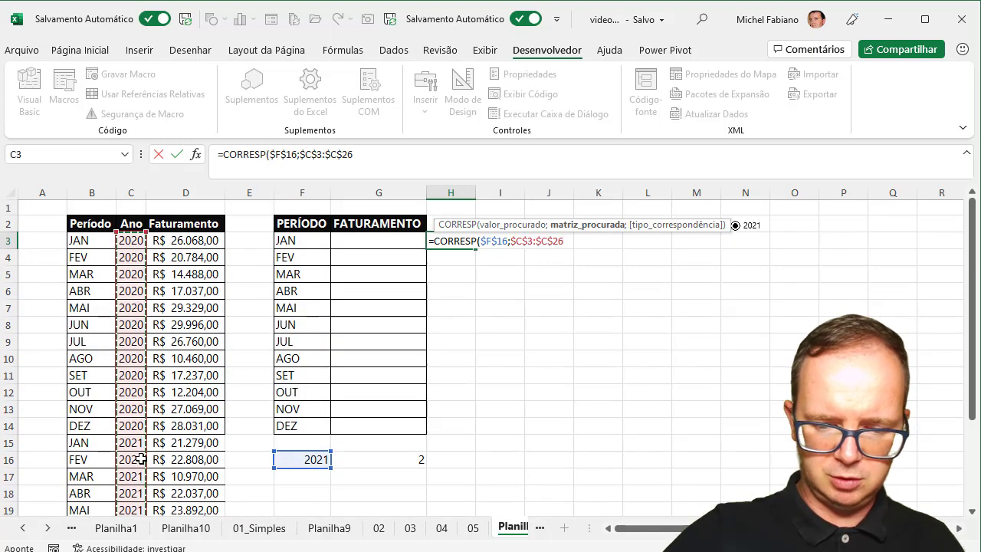
{"action": "type", "text": ";0)"}
{"action": "key", "text": "Return"}
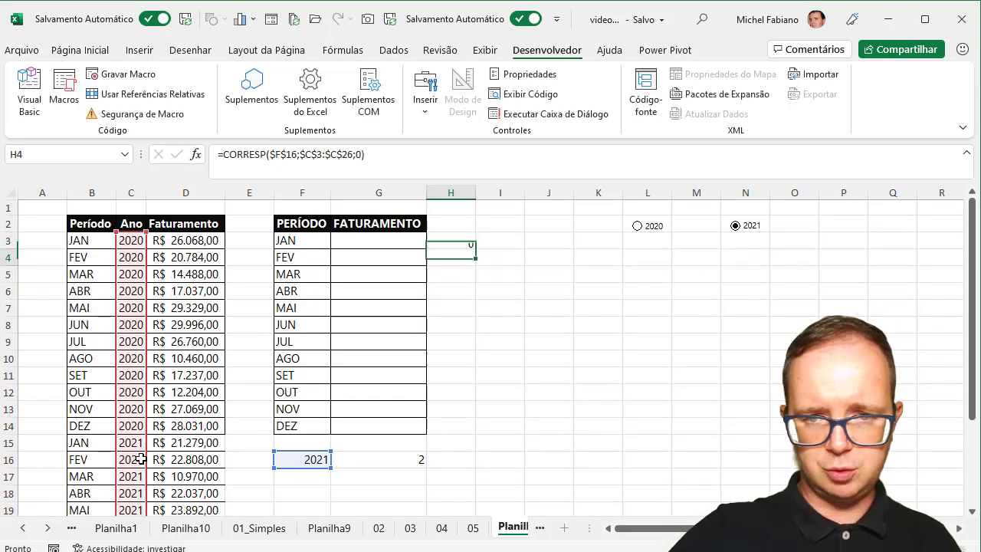
{"action": "left_click", "coordinate": [456, 242]}
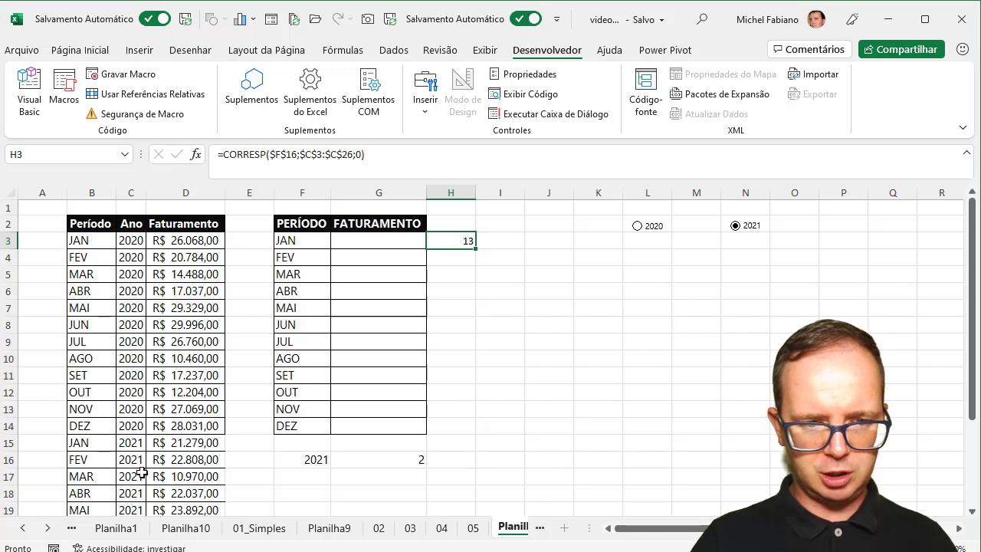
Step: Fill H4:H14 with =$H$3+LIN(A1) so column H counts the positions 1–12
{"action": "left_click", "coordinate": [452, 261]}
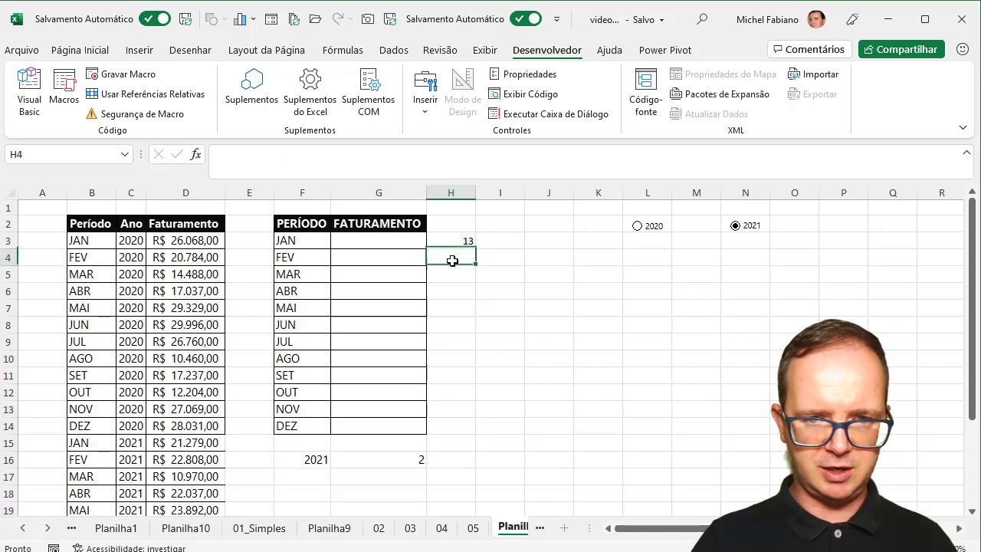
{"action": "type", "text": "="}
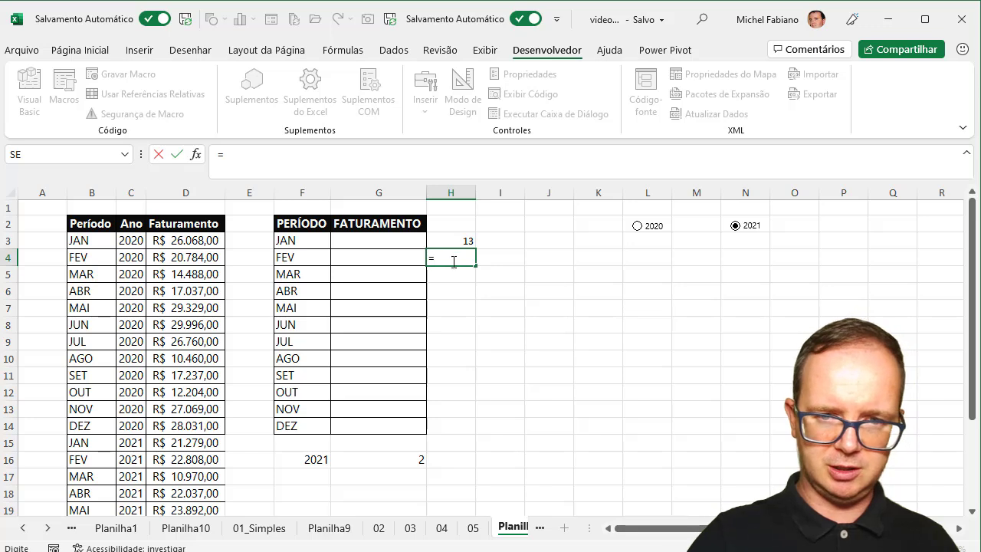
{"action": "left_click", "coordinate": [455, 242]}
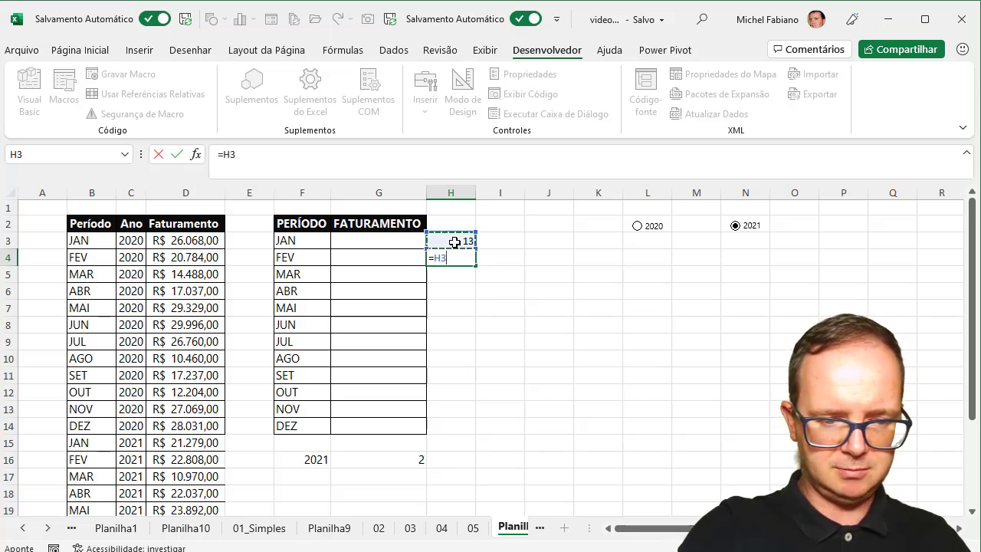
{"action": "type", "text": "$H$3+L"}
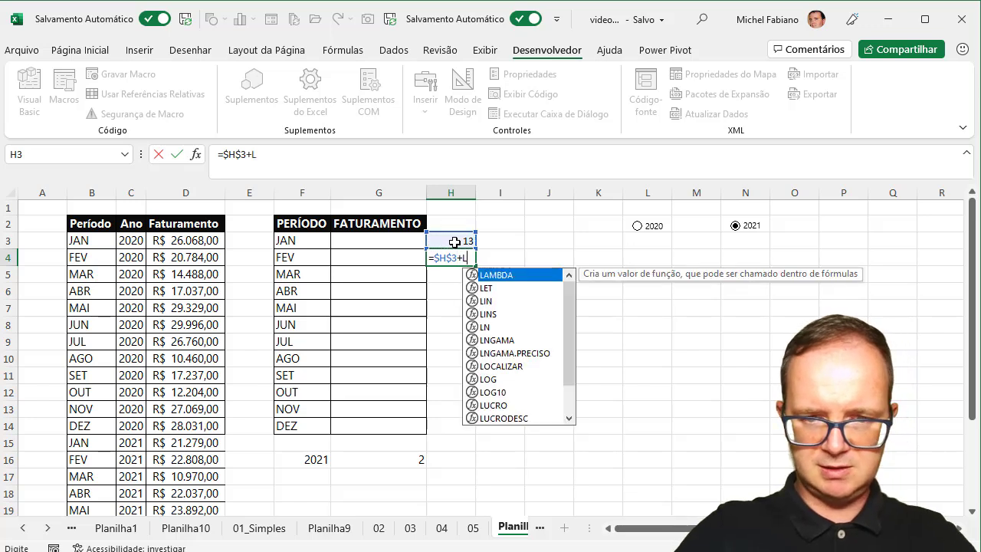
{"action": "type", "text": "IN(A1"}
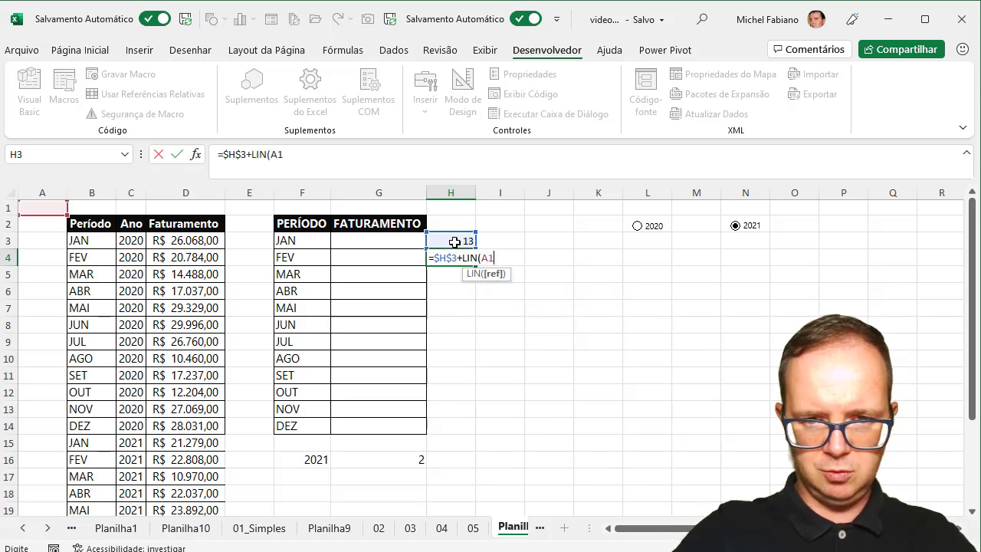
{"action": "type", "text": ")"}
{"action": "key", "text": "Return"}
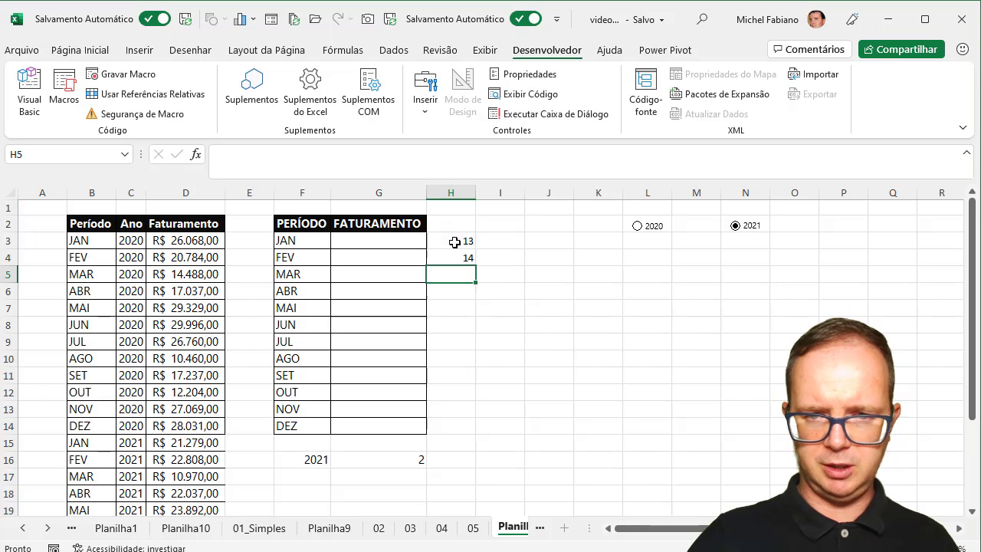
{"action": "left_click", "coordinate": [467, 257]}
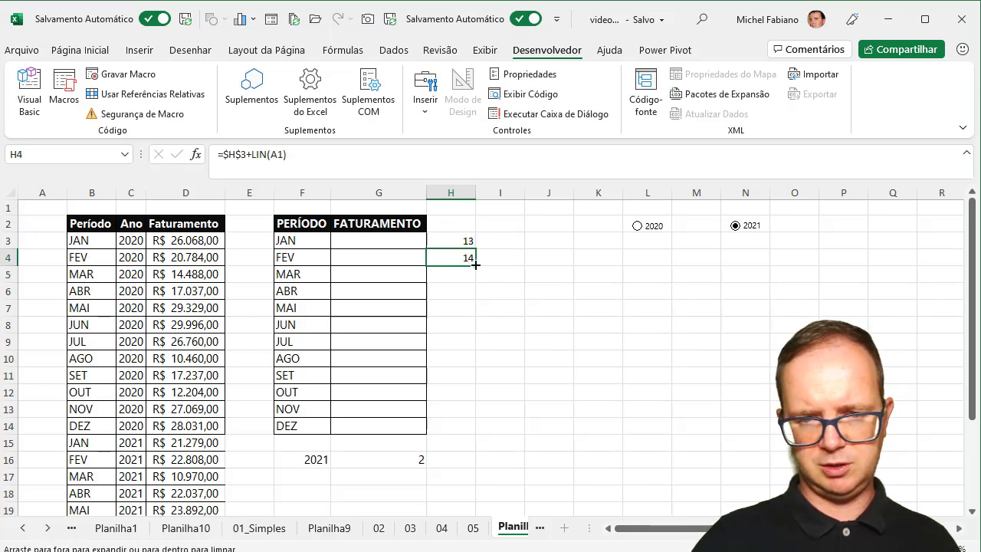
{"action": "double_click", "coordinate": [475, 262]}
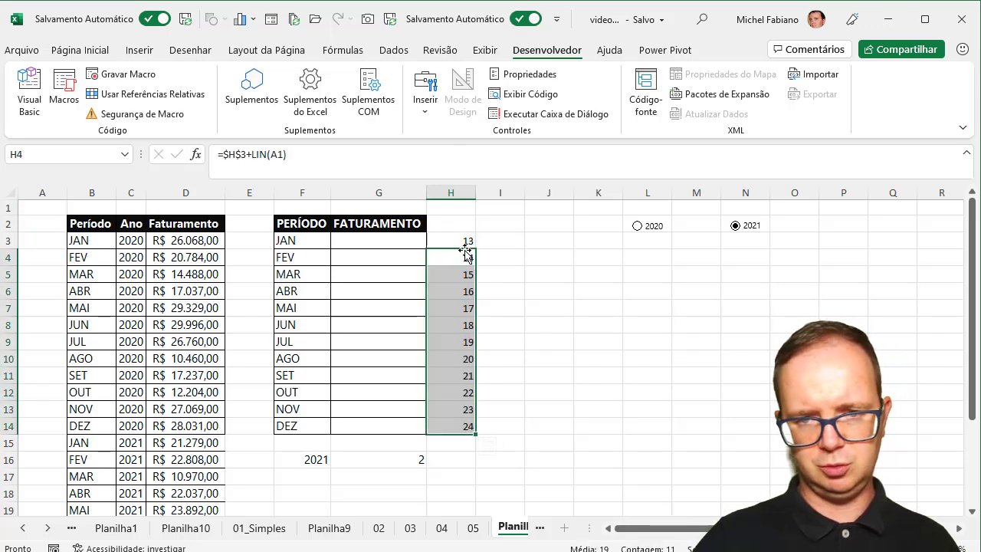
Step: Toggle the year between 2020 and 2021 to test the positions, ending on 2020
{"action": "left_click", "coordinate": [637, 227]}
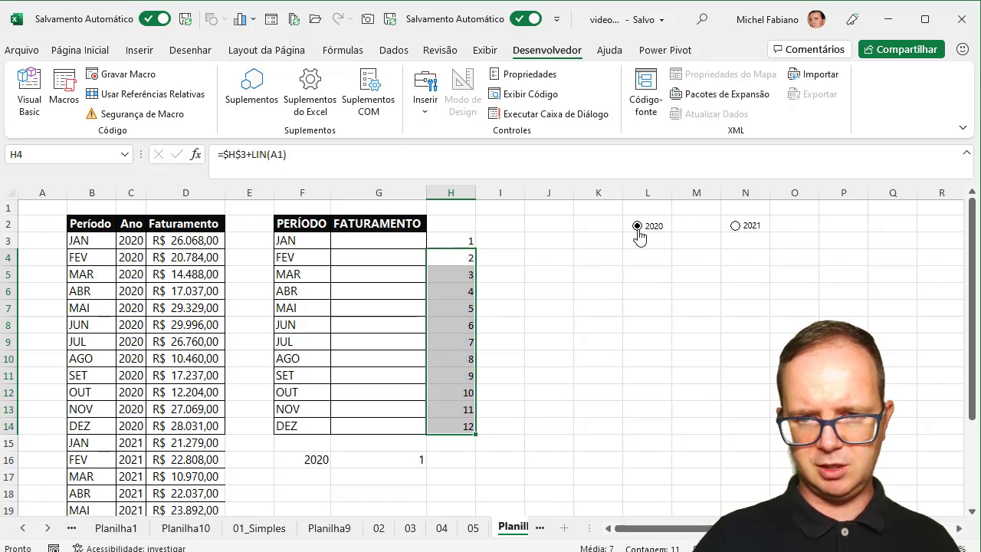
{"action": "left_click", "coordinate": [736, 227]}
{"action": "left_click", "coordinate": [650, 228]}
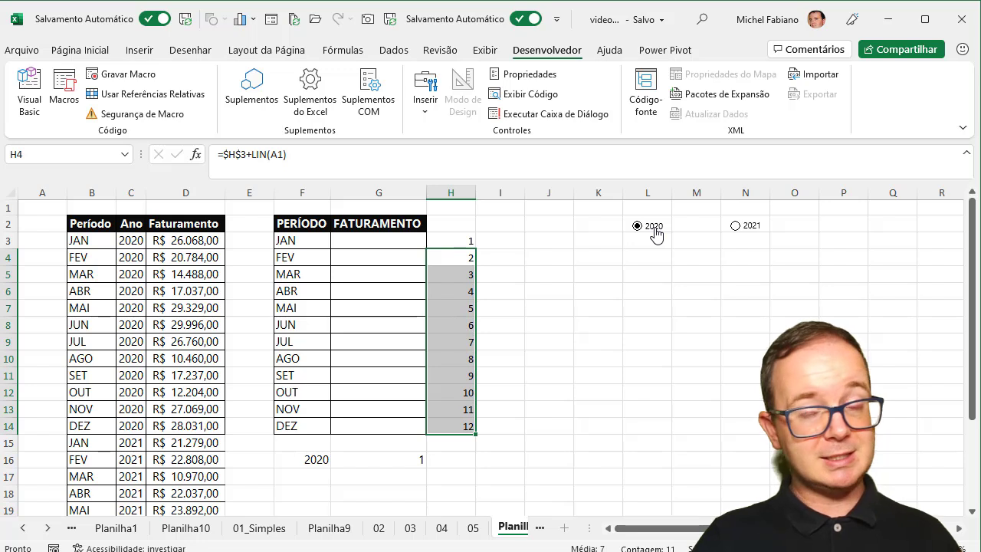
Step: Enter =ÍNDICE($D$3:$D$26;H3) in G3, returning 26068 for JAN 2020
{"action": "left_click", "coordinate": [369, 240]}
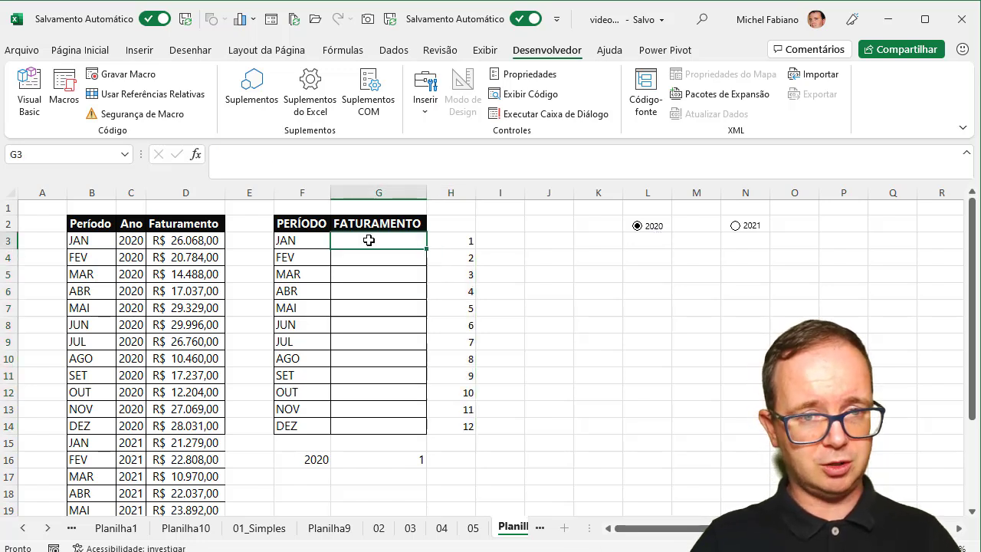
{"action": "type", "text": "=ÍNDICE"}
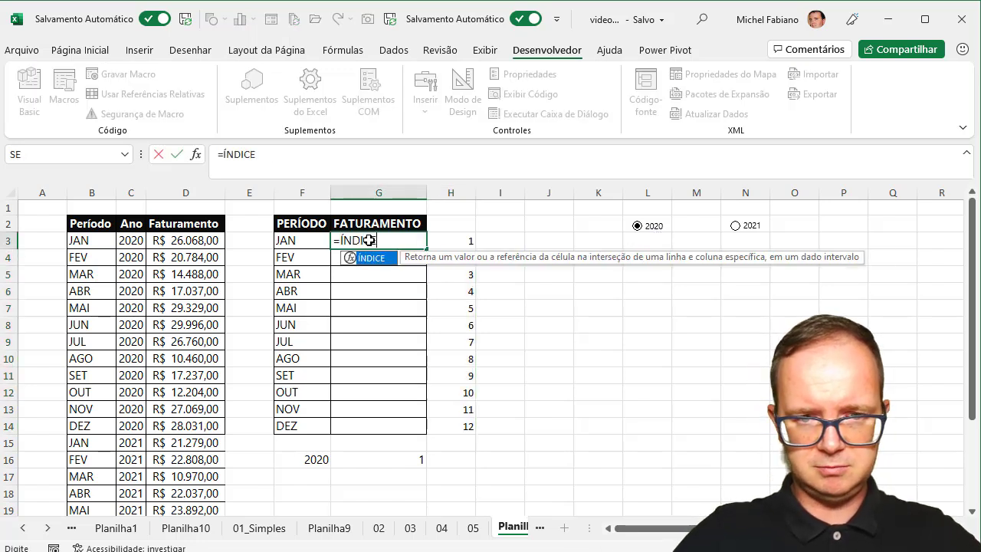
{"action": "type", "text": "("}
{"action": "left_click", "coordinate": [197, 237]}
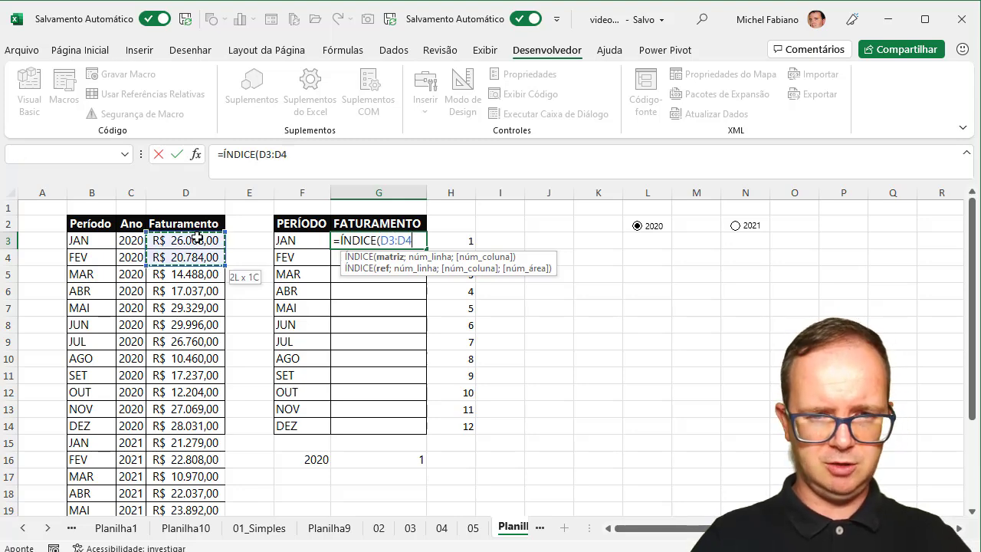
{"action": "left_click_drag", "start_coordinate": [197, 237], "coordinate": [197, 482]}
{"action": "key", "text": "shift+Up"}
{"action": "key", "text": "shift+Up"}
{"action": "key", "text": "shift+Up"}
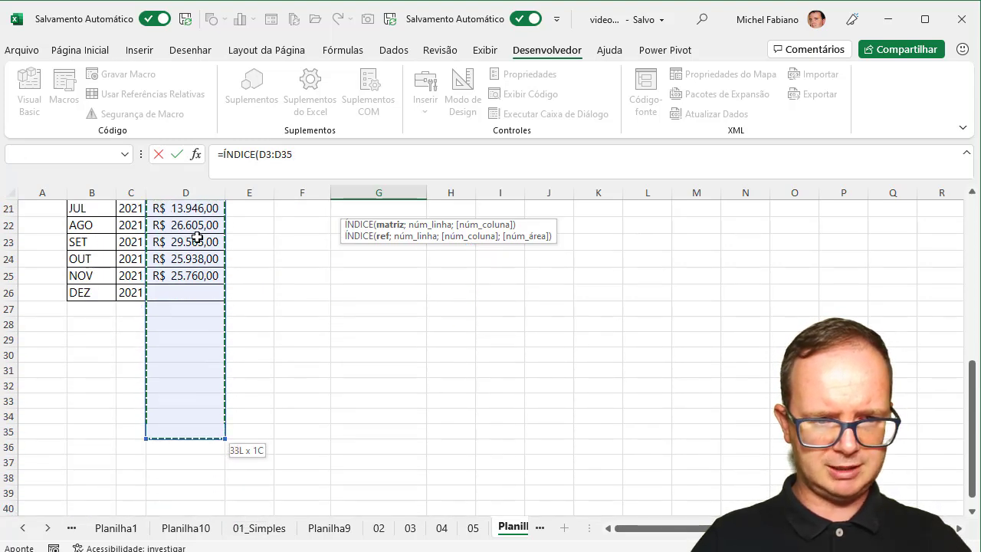
{"action": "key", "text": "shift+Up"}
{"action": "key", "text": "shift+Up"}
{"action": "key", "text": "shift+Up"}
{"action": "key", "text": "shift+Up"}
{"action": "key", "text": "shift+Up"}
{"action": "key", "text": "shift+Up"}
{"action": "key", "text": "shift+Up"}
{"action": "key", "text": "shift+Up"}
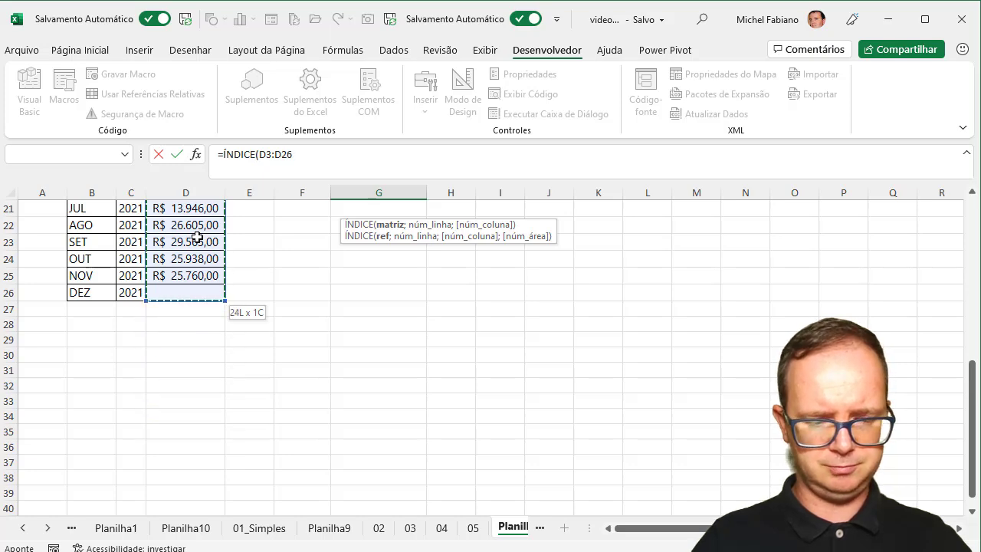
{"action": "key", "text": "F4"}
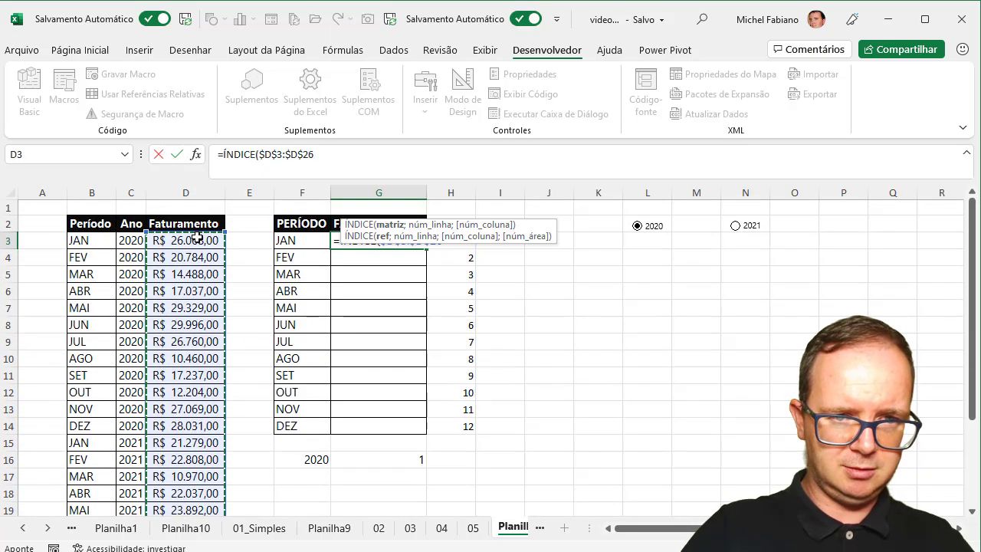
{"action": "type", "text": ";"}
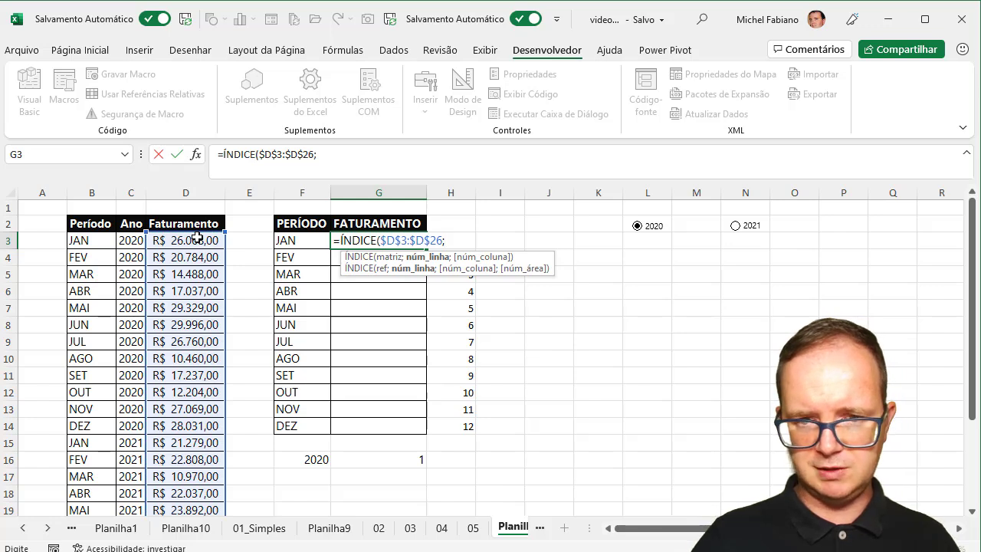
{"action": "key", "text": "Right"}
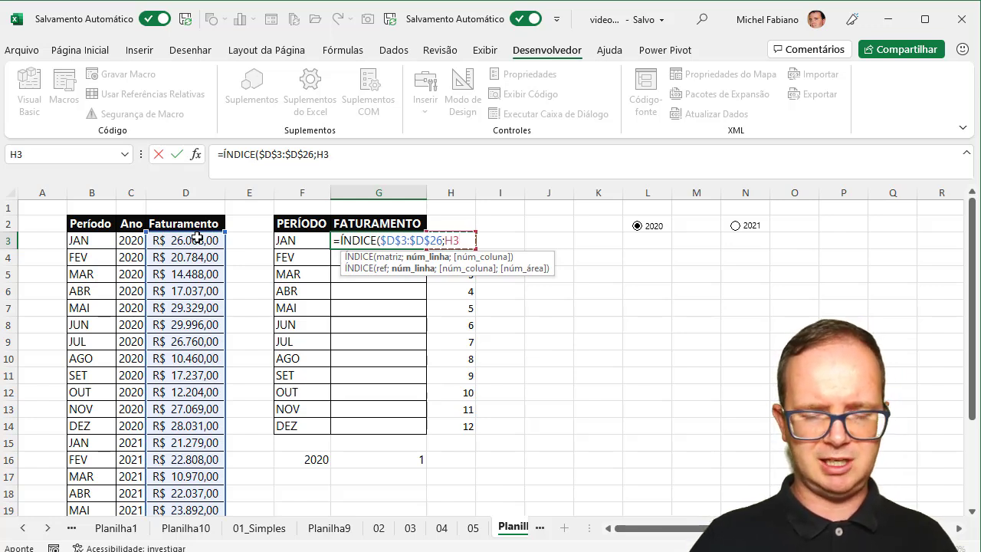
{"action": "type", "text": ")"}
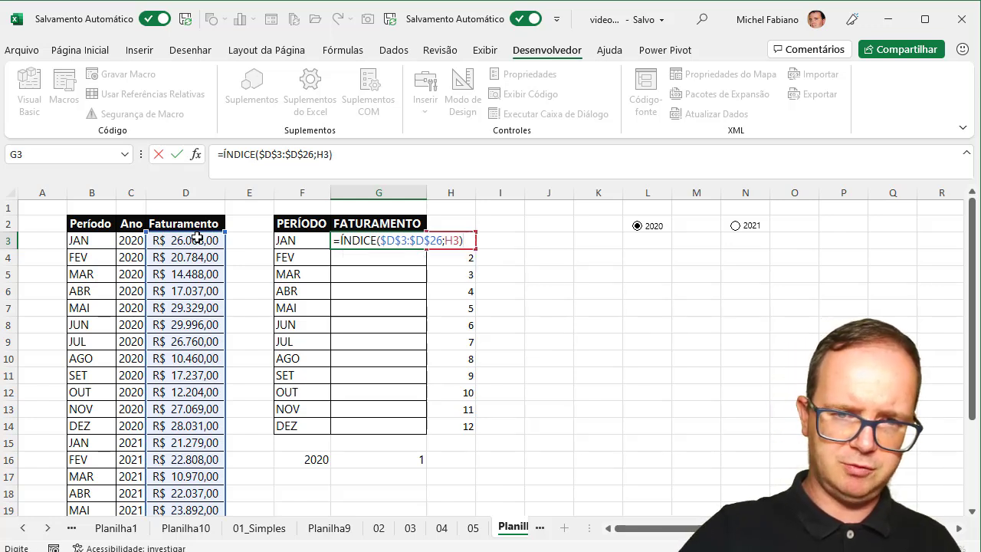
{"action": "key", "text": "Return"}
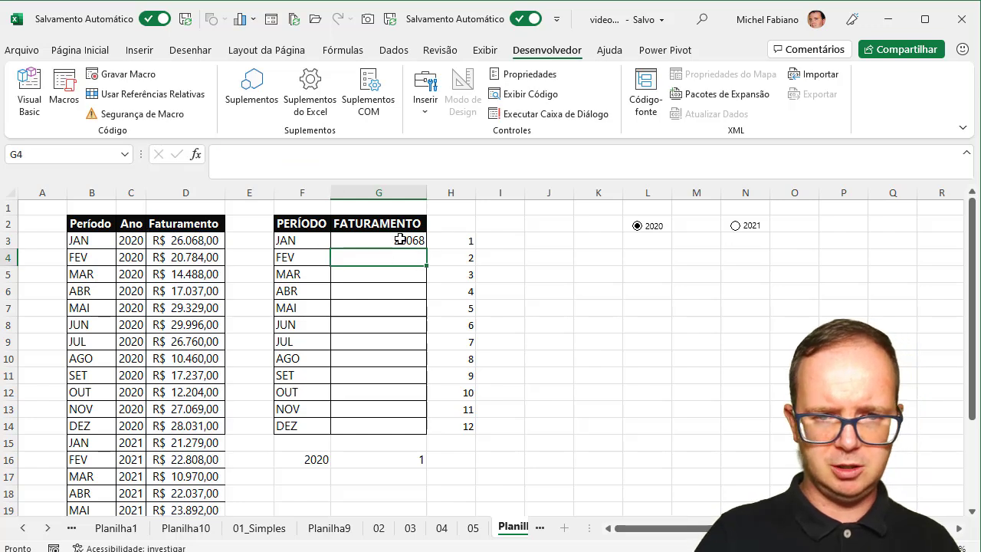
{"action": "left_click", "coordinate": [401, 240]}
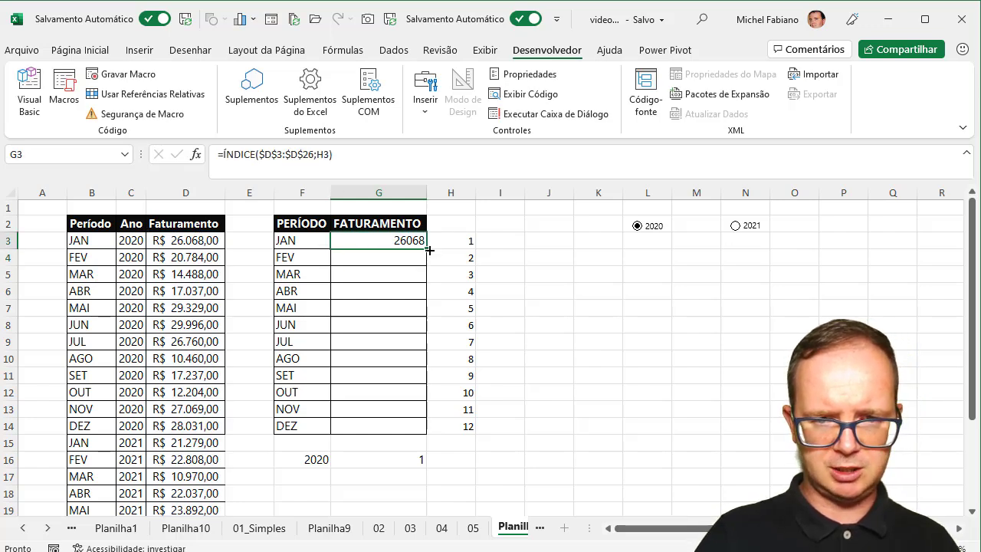
Step: Copy G3's lookup down to G14 and toggle 2021/2020 to check the revenues, ending on 2020
{"action": "double_click", "coordinate": [429, 250]}
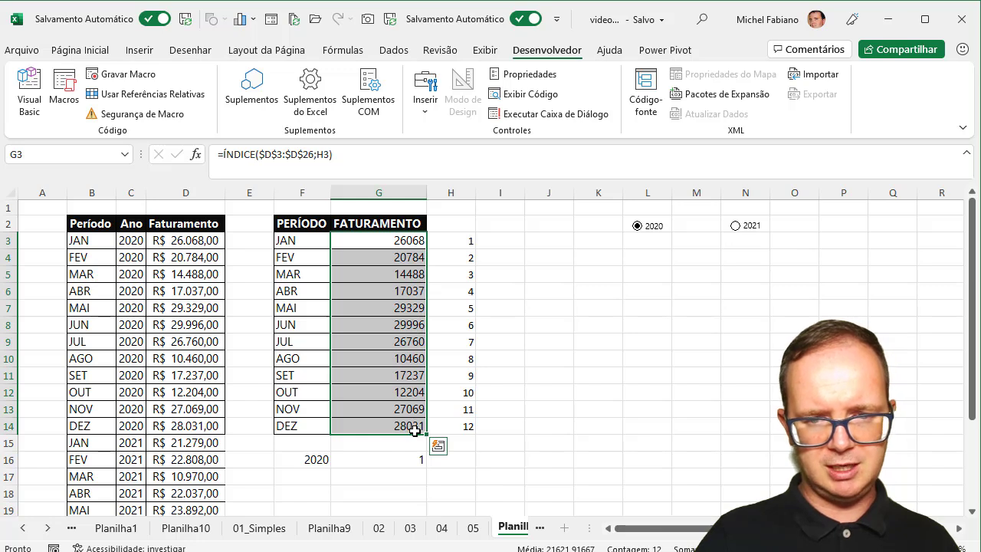
{"action": "left_click", "coordinate": [736, 227]}
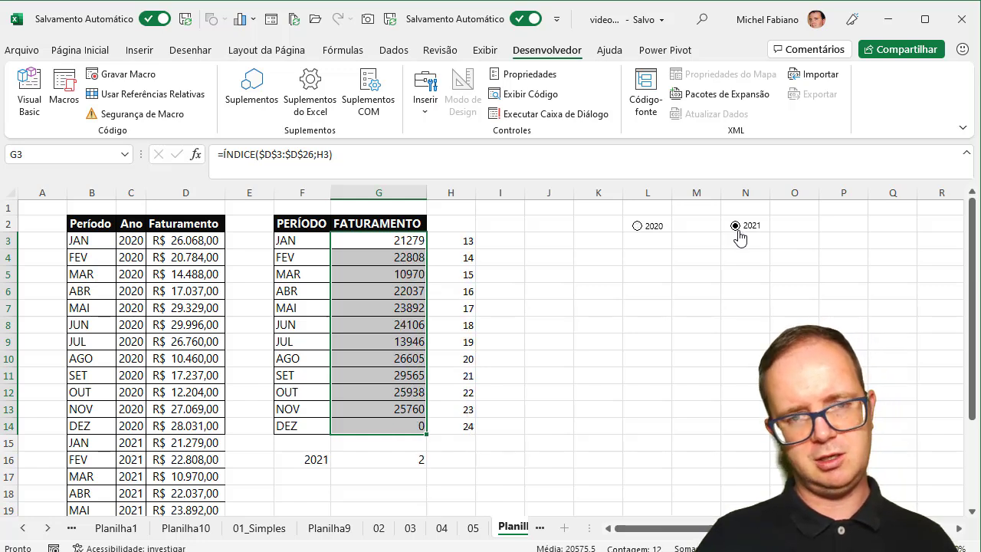
{"action": "left_click", "coordinate": [659, 229]}
{"action": "left_click", "coordinate": [741, 233]}
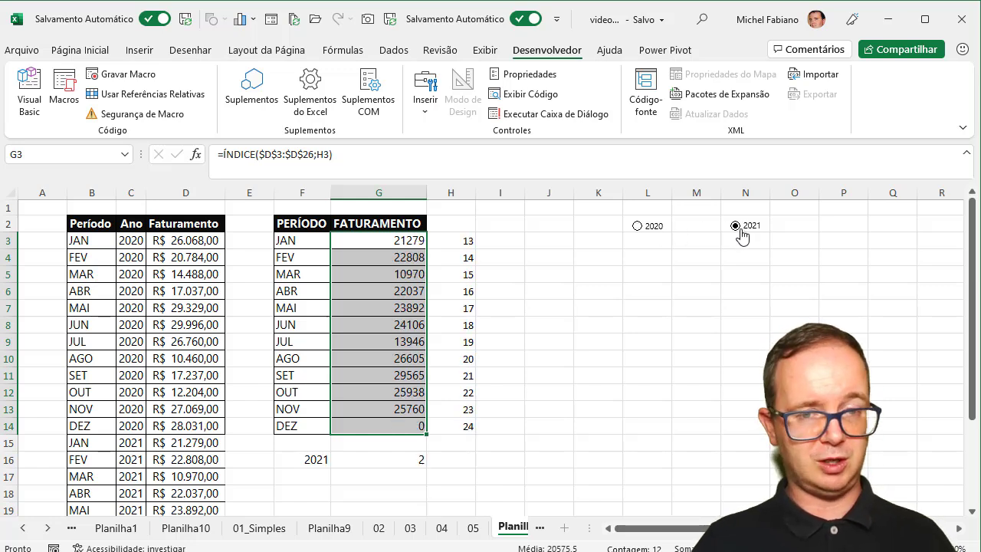
{"action": "left_click", "coordinate": [650, 227]}
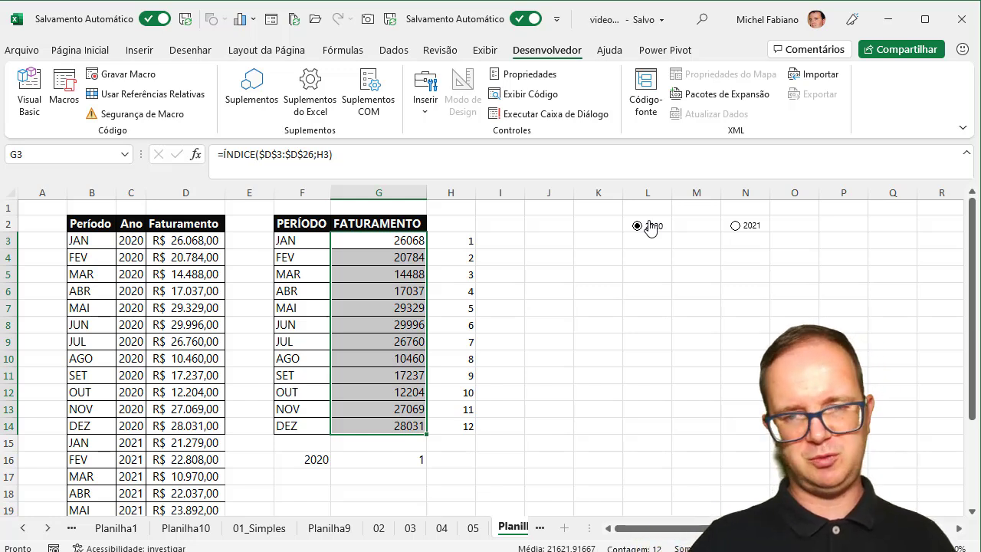
{"action": "left_click", "coordinate": [452, 243]}
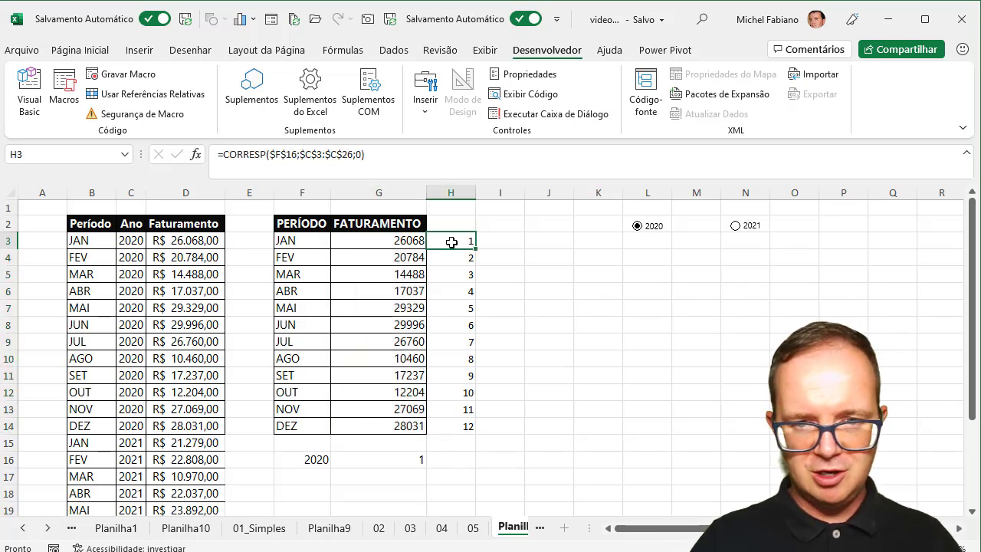
Step: Replace the H3 reference in G3's formula with CORRESP($F$16;$C$3:$C$26;0) taken from H3
{"action": "double_click", "coordinate": [452, 242]}
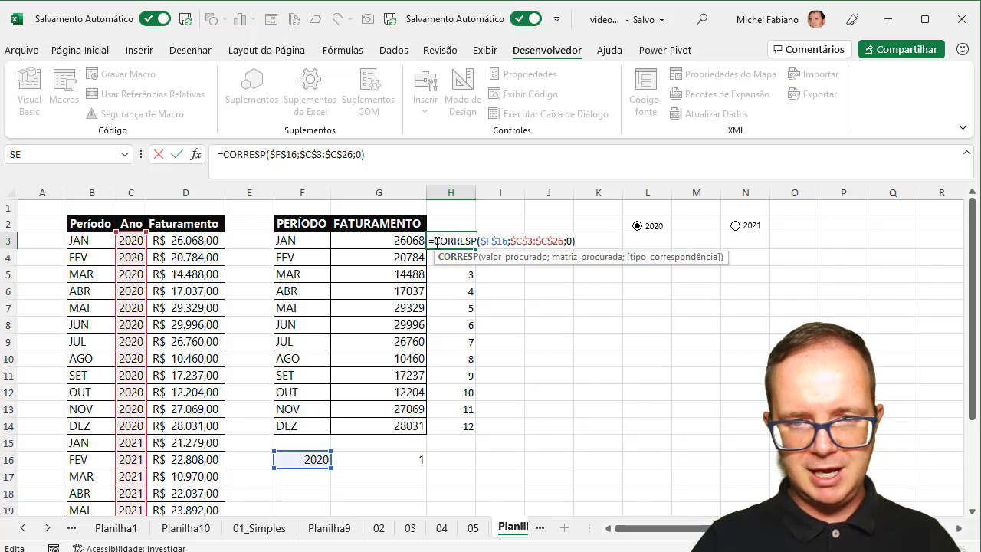
{"action": "left_click_drag", "start_coordinate": [436, 241], "coordinate": [570, 239]}
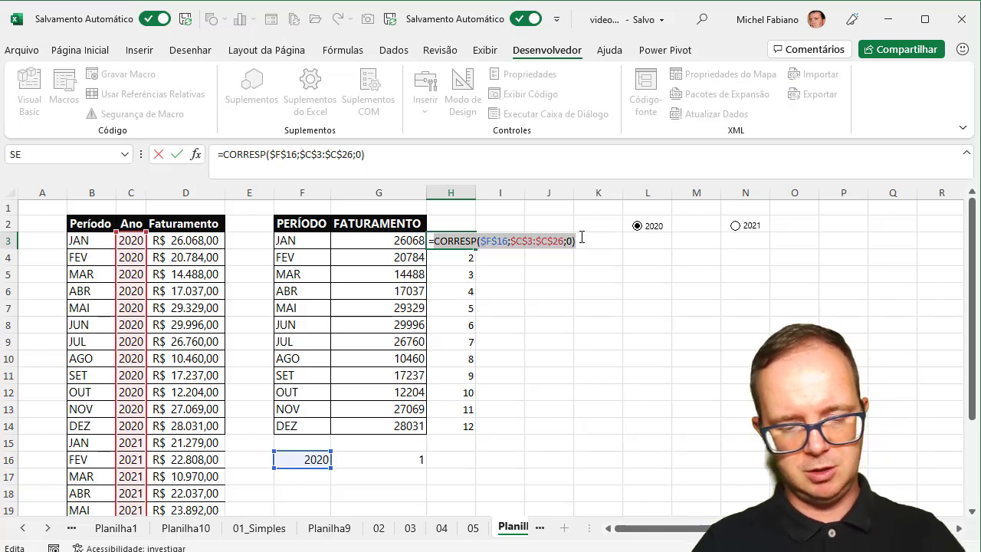
{"action": "key", "text": "Delete"}
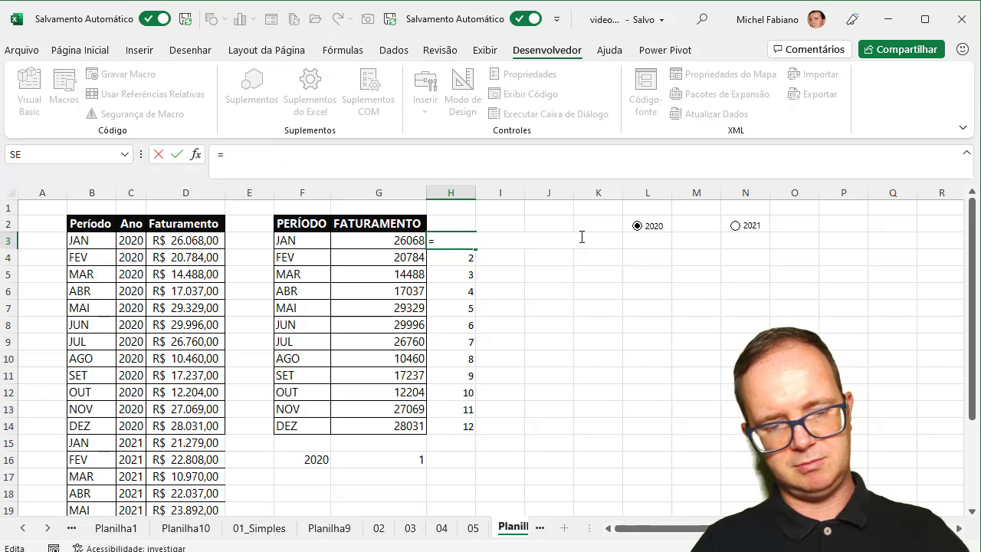
{"action": "key", "text": "Escape"}
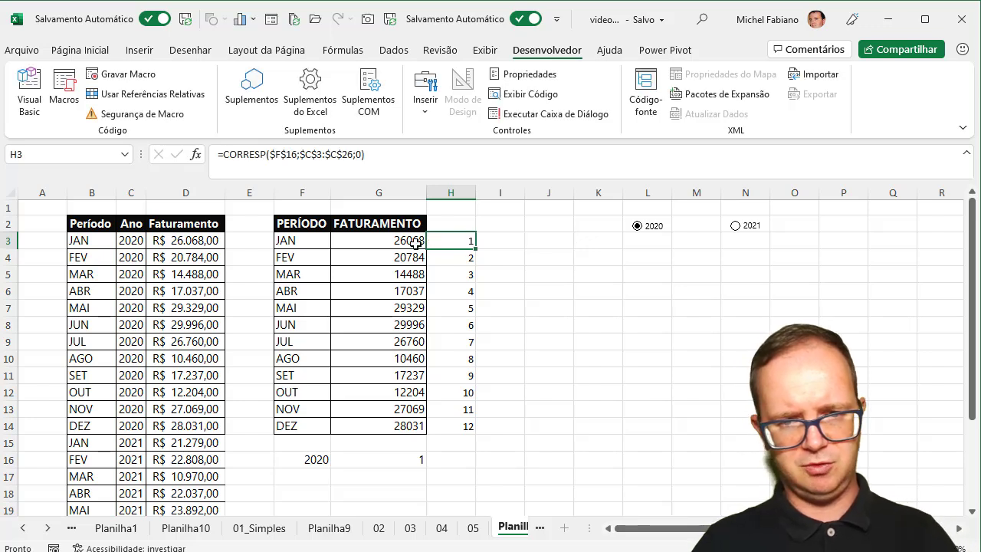
{"action": "left_click", "coordinate": [448, 241]}
{"action": "double_click", "coordinate": [448, 241]}
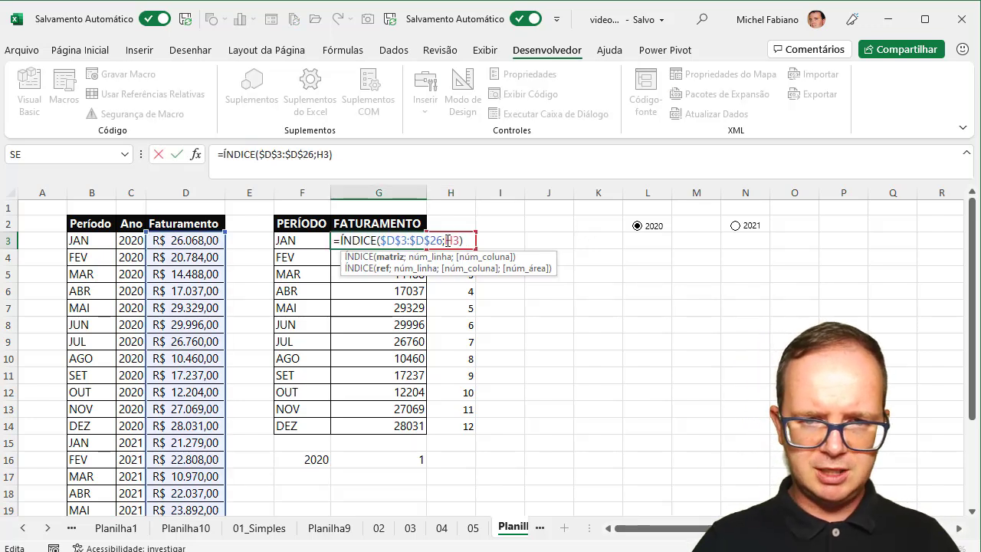
{"action": "left_click_drag", "start_coordinate": [449, 240], "coordinate": [455, 241]}
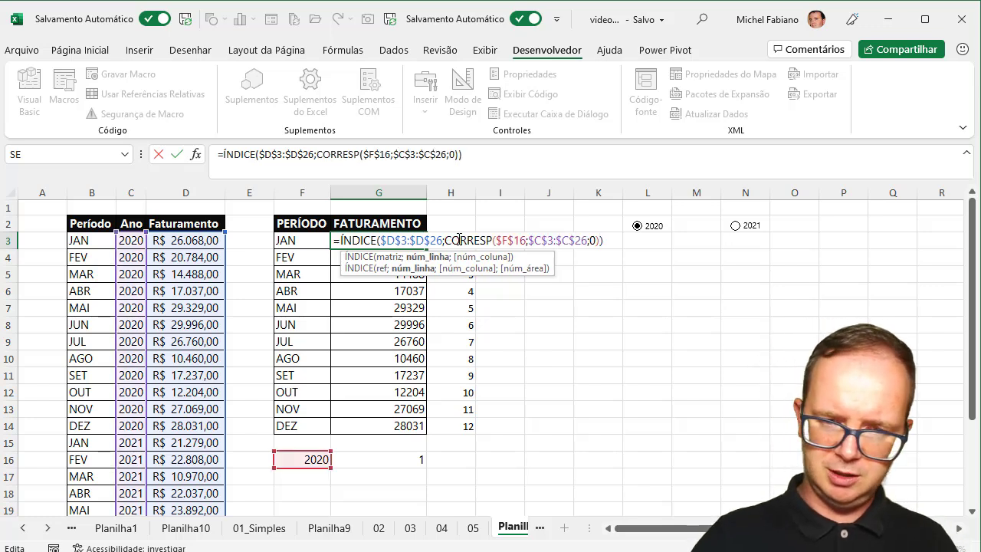
{"action": "key", "text": "Return"}
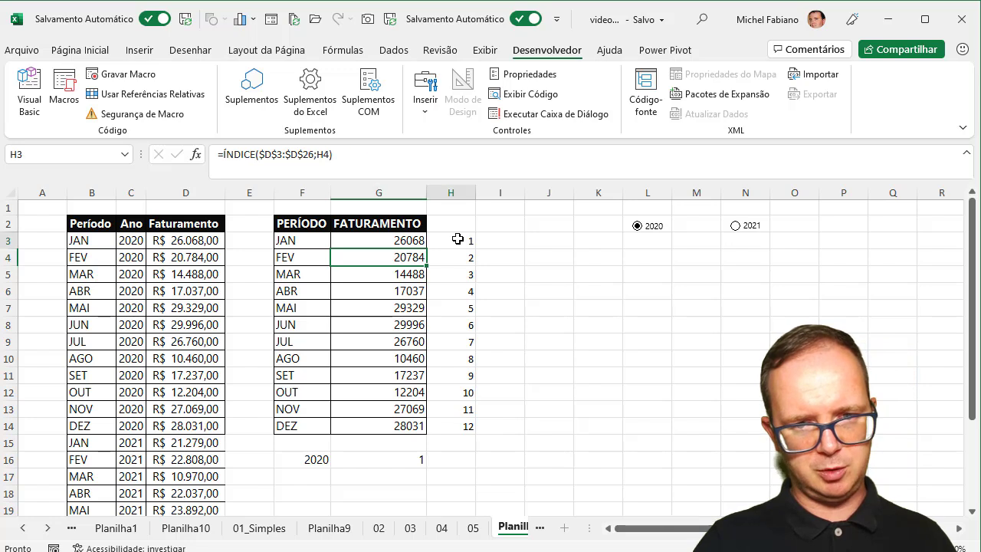
Step: Clear the helper value in H3 and check H4's row-number formula
{"action": "left_click", "coordinate": [457, 240]}
{"action": "key", "text": "Delete"}
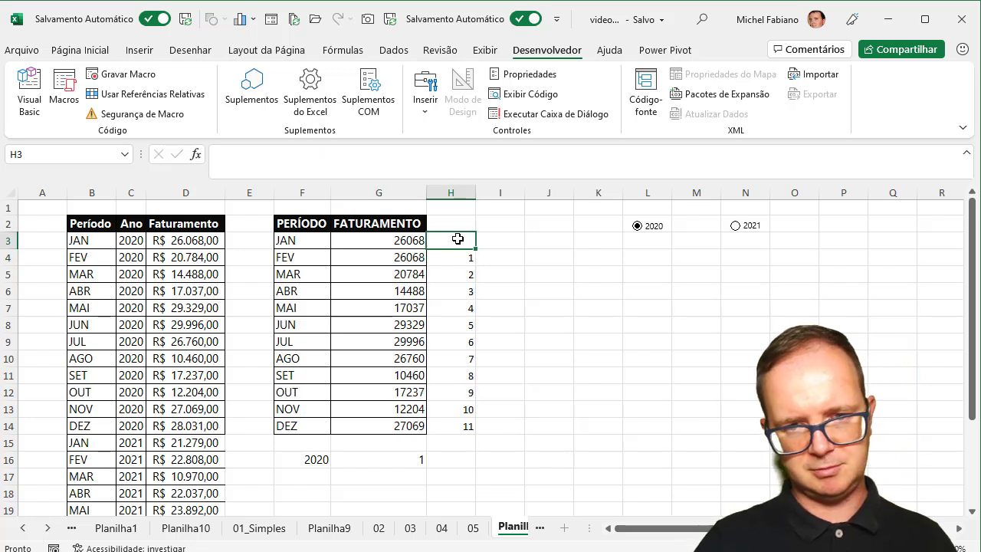
{"action": "left_click", "coordinate": [463, 256]}
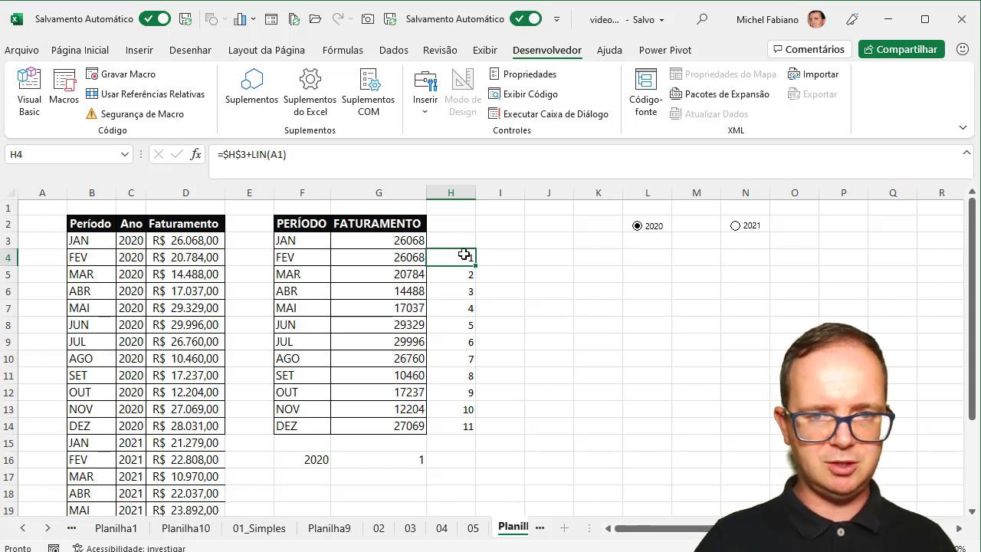
Step: Make G4 =ÍNDICE($D$3:$D$26;CORRESP($F$16;$C$3:$C$26;0)+LIN(A1)), returning 20784 for FEV
{"action": "left_click", "coordinate": [414, 258]}
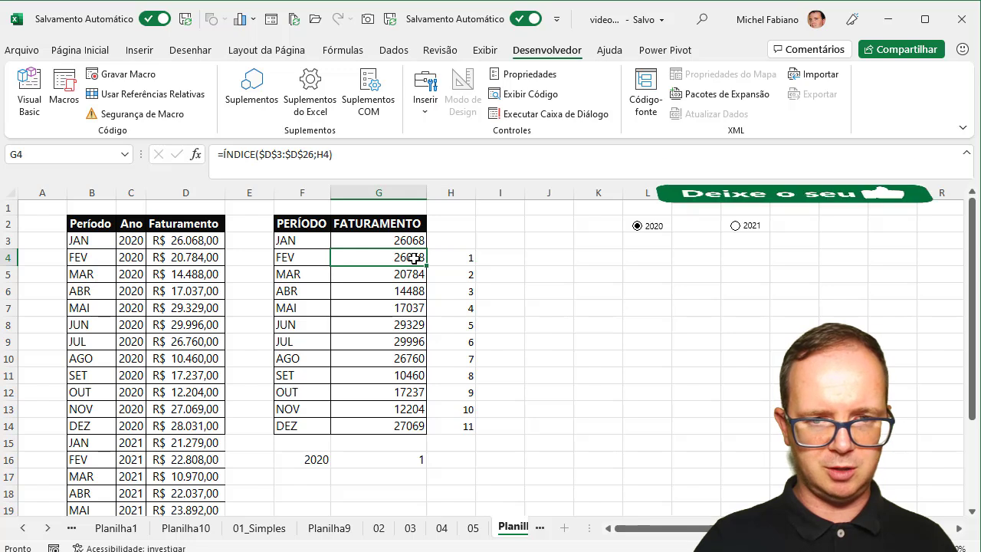
{"action": "double_click", "coordinate": [414, 259]}
{"action": "left_click_drag", "start_coordinate": [446, 258], "coordinate": [461, 257]}
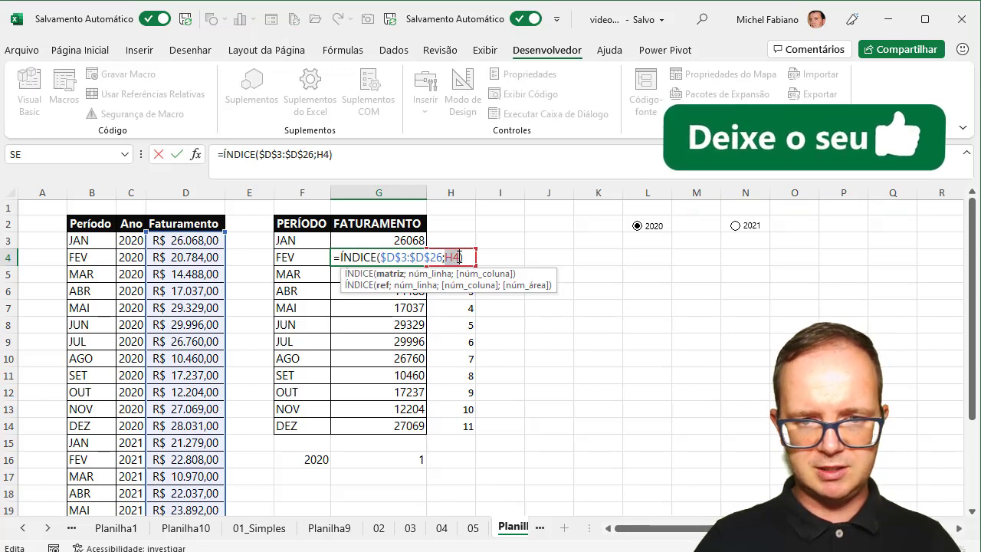
{"action": "type", "text": "CORRESP($F$16;$C$3:$C$26;0)"}
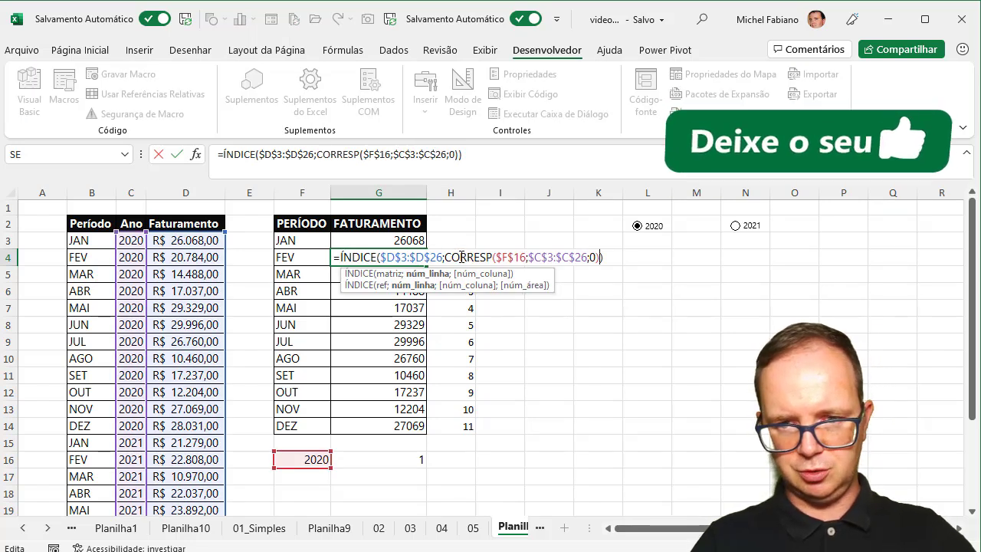
{"action": "type", "text": "+LIN"}
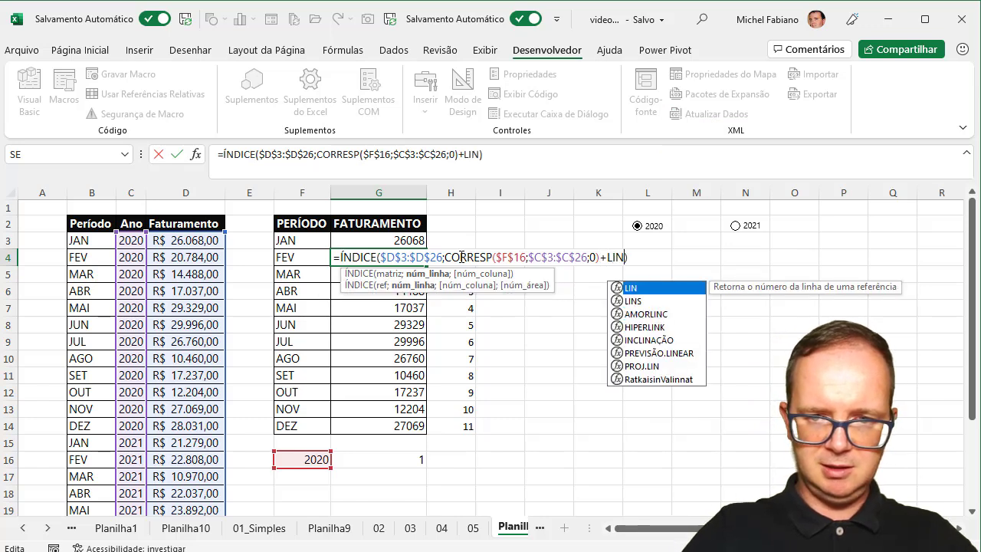
{"action": "type", "text": "(A1"}
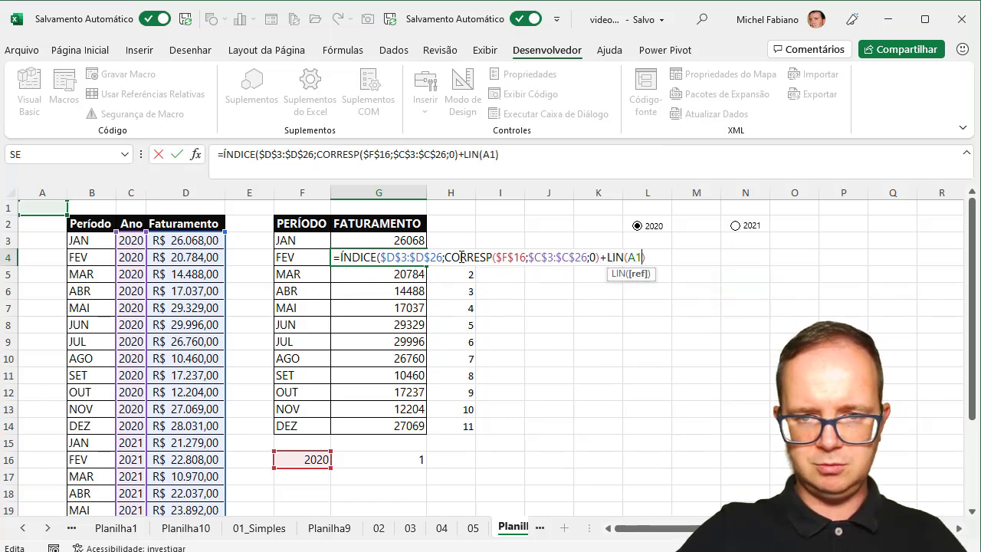
{"action": "type", "text": ")"}
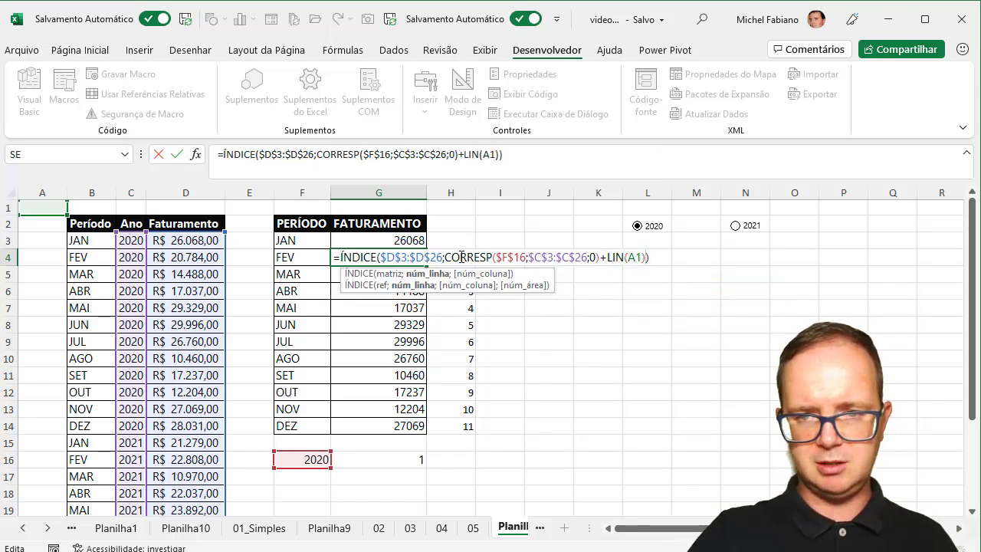
{"action": "key", "text": "Return"}
{"action": "left_click", "coordinate": [402, 257]}
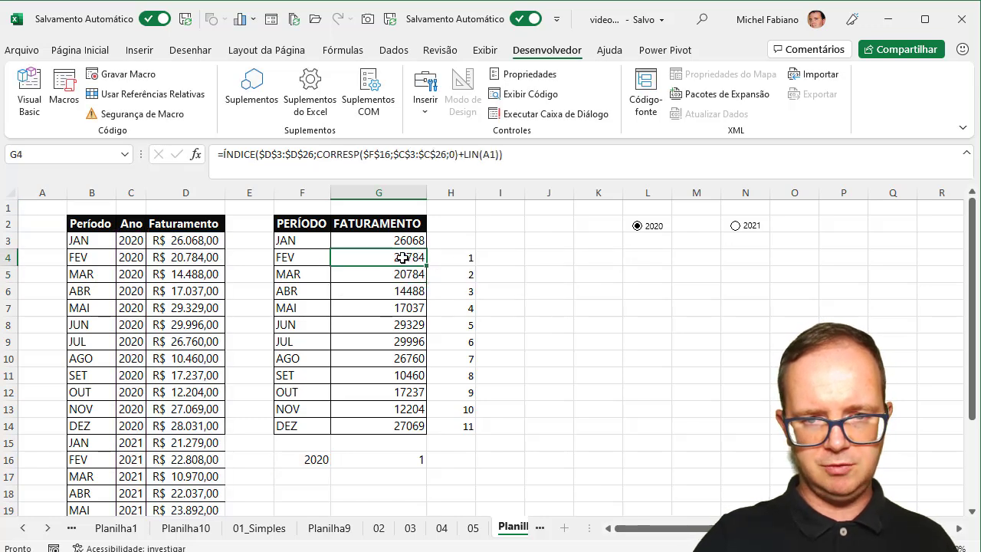
Step: Copy G4's formula down to G14, choose 2021, clear column H, and select G3:G14
{"action": "double_click", "coordinate": [424, 263]}
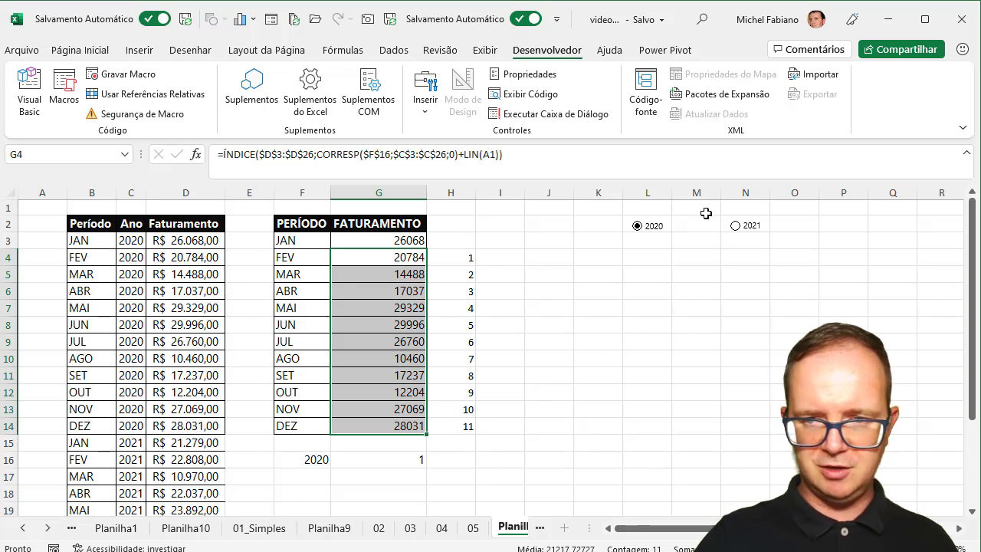
{"action": "left_click", "coordinate": [735, 226]}
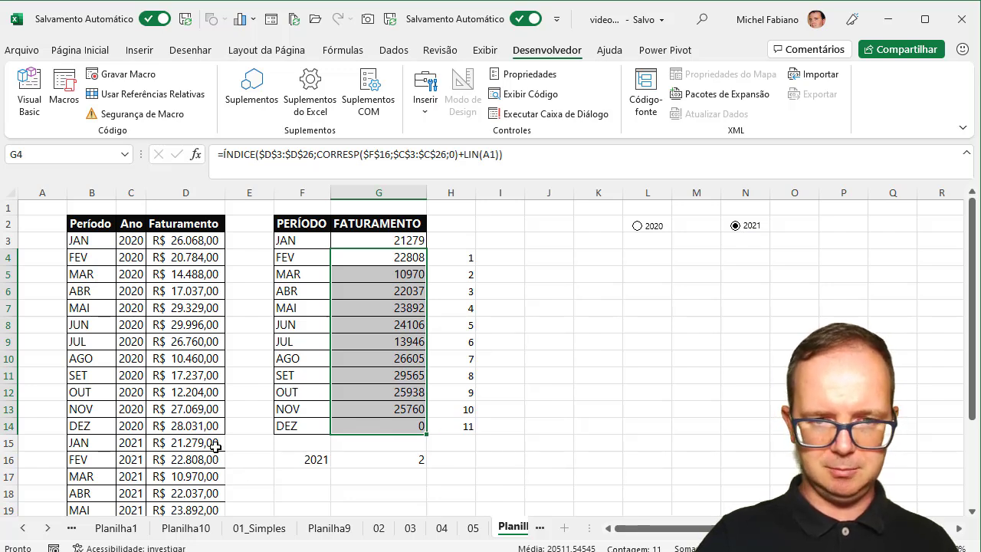
{"action": "left_click", "coordinate": [455, 191]}
{"action": "key", "text": "Delete"}
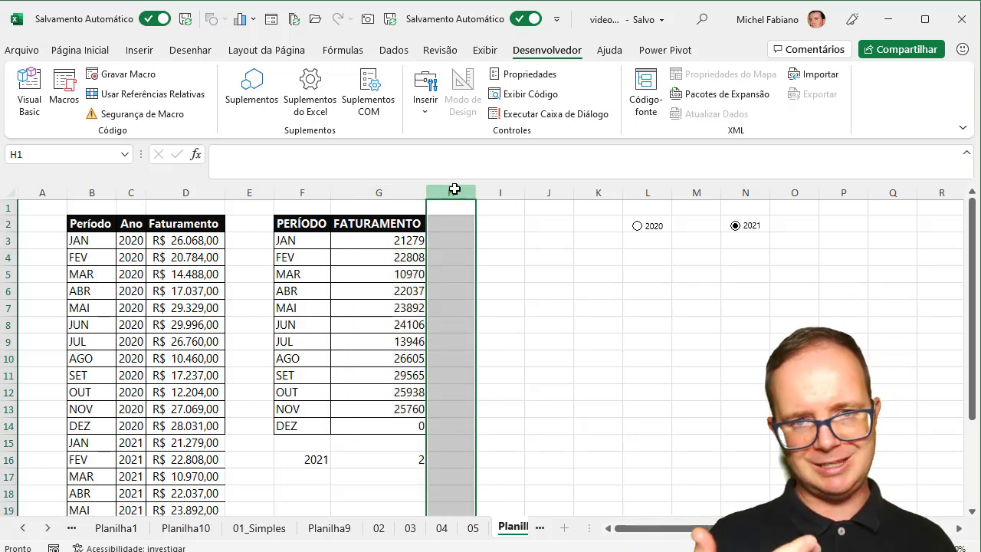
{"action": "left_click_drag", "start_coordinate": [340, 247], "coordinate": [361, 424]}
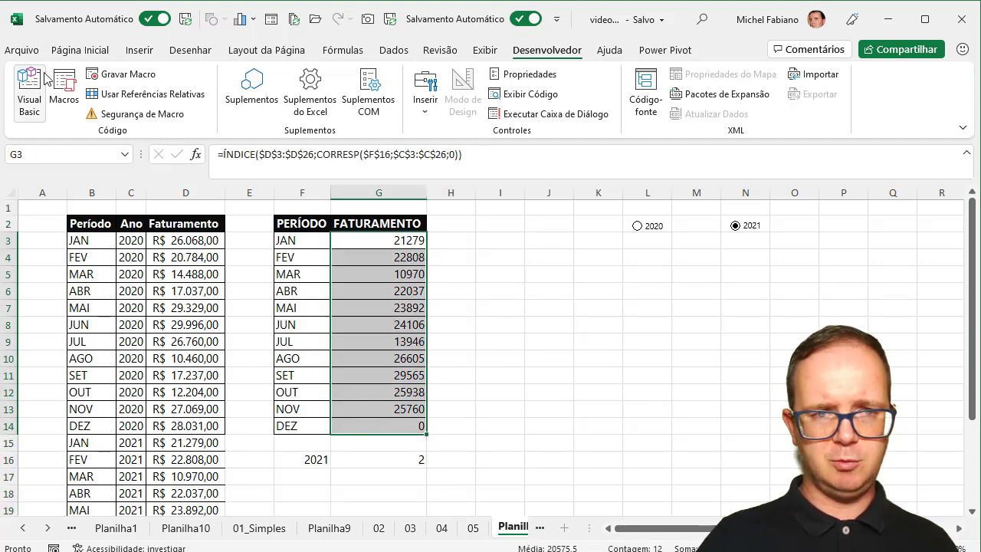
Step: Apply the Contábil accounting format to G3:G14, showing R$ 21.279,00 through R$ -
{"action": "left_click", "coordinate": [67, 52]}
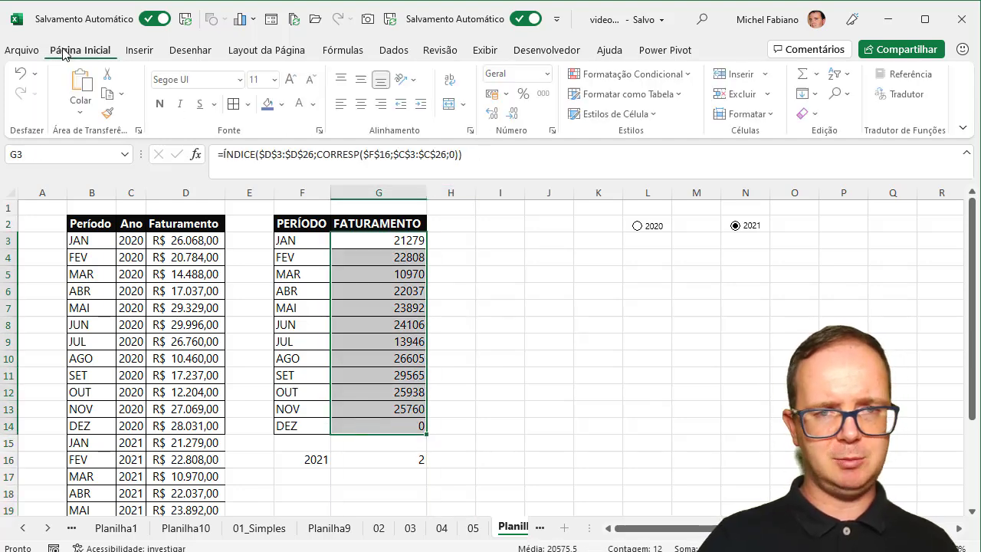
{"action": "left_click", "coordinate": [494, 94]}
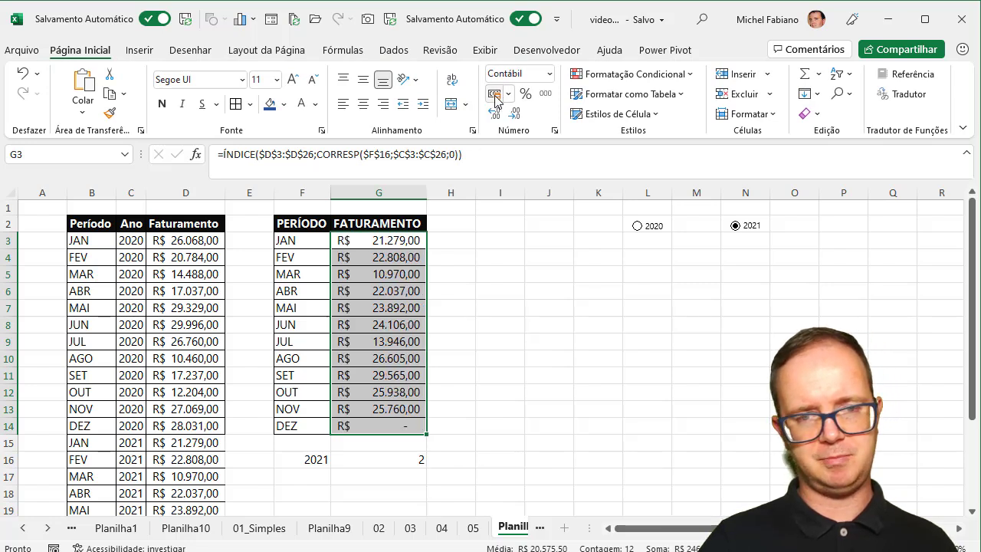
{"action": "left_click", "coordinate": [464, 244]}
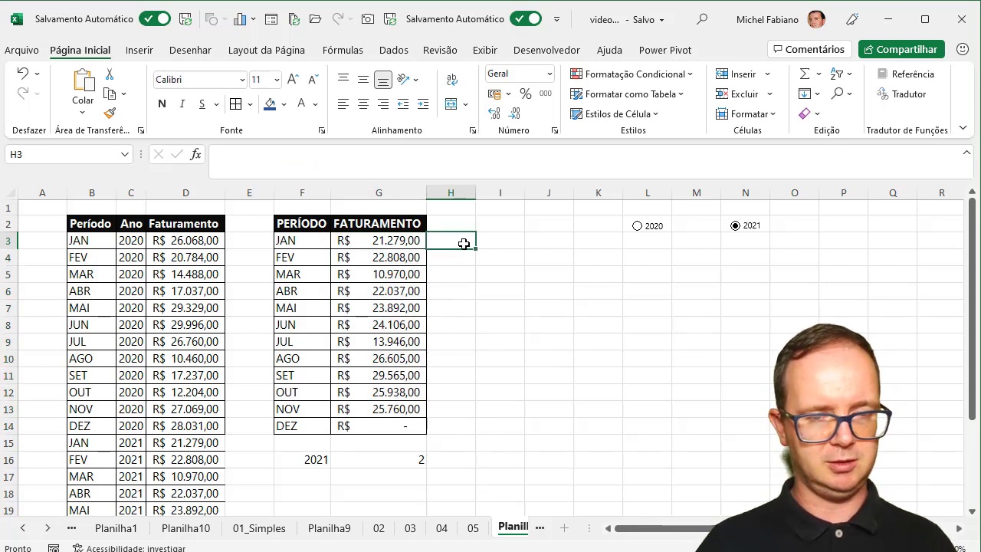
Step: Enter =ÍNDICE($D$3:$D$26;CORRESP($F$16;$C$3:$C$26;0)) in H3, returning 21279
{"action": "type", "text": "=ÍNDICE"}
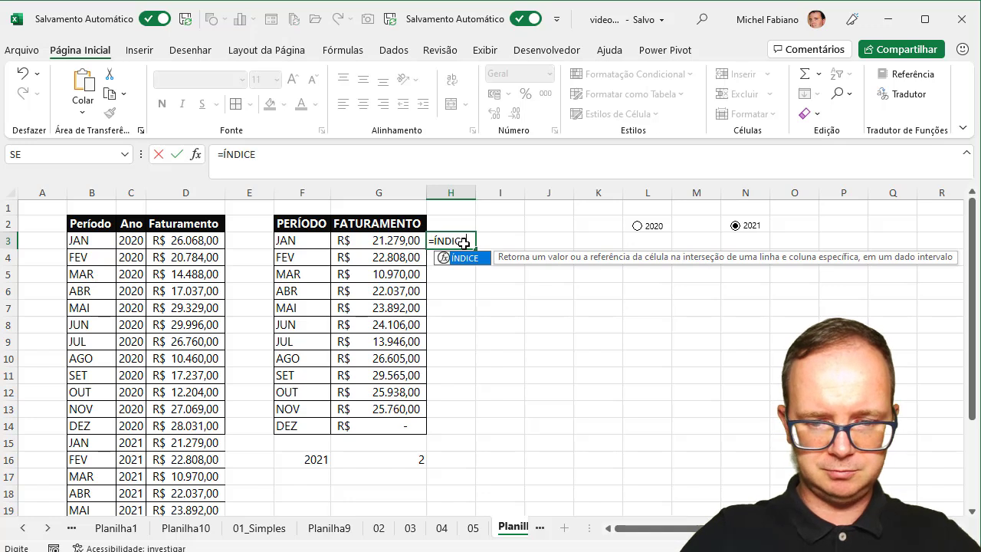
{"action": "type", "text": "("}
{"action": "left_click", "coordinate": [185, 241]}
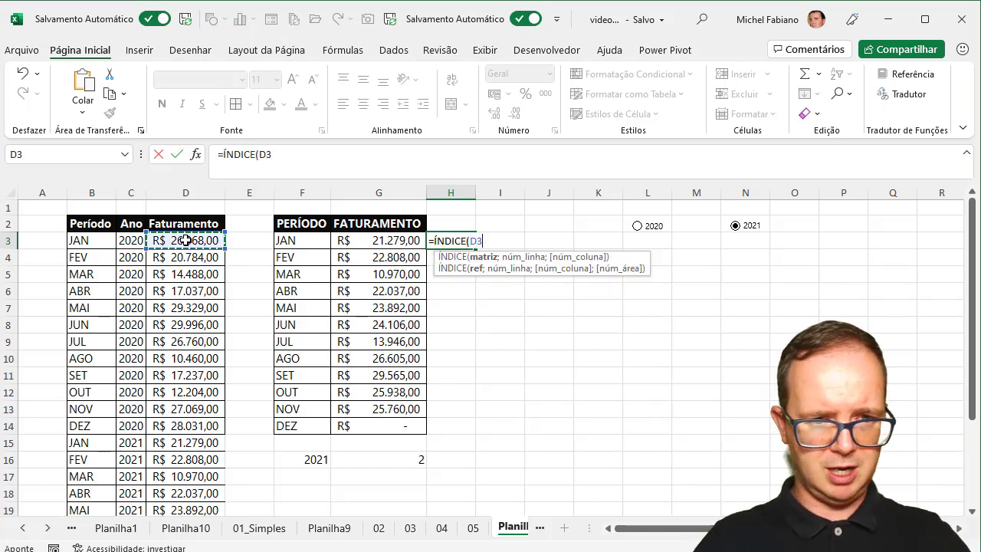
{"action": "key", "text": "ctrl+shift+Down"}
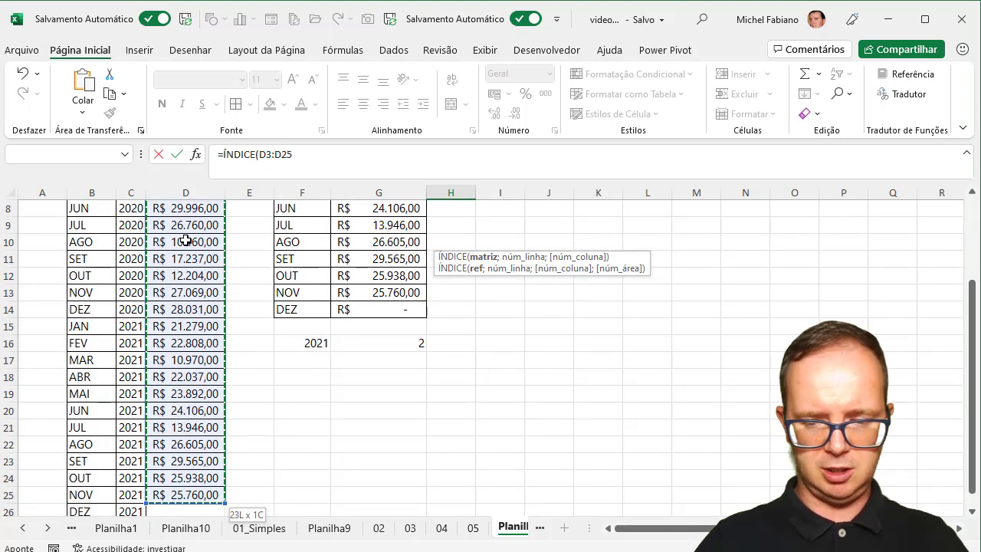
{"action": "key", "text": "shift+Down"}
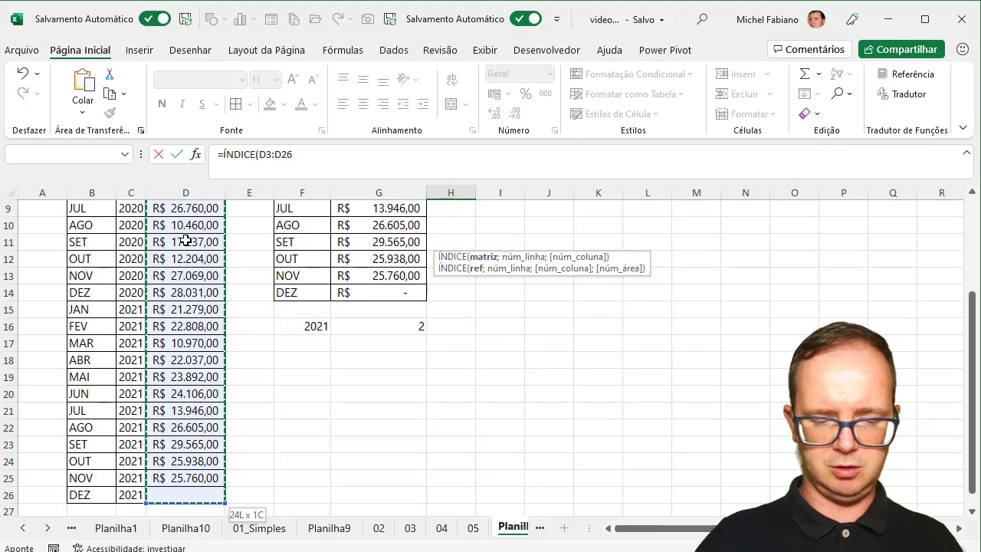
{"action": "scroll", "coordinate": [186, 241], "scroll_direction": "up", "scroll_amount": 3}
{"action": "key", "text": "F4"}
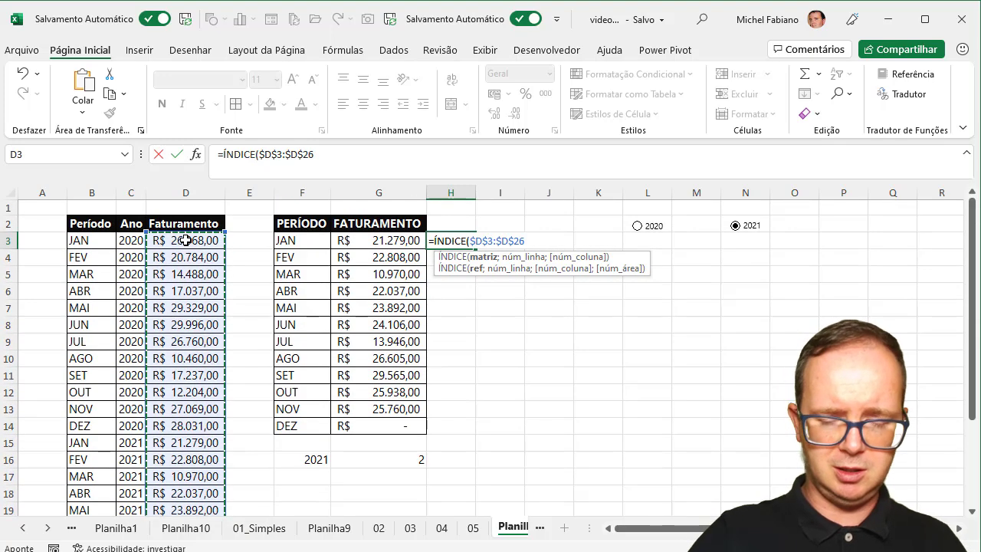
{"action": "type", "text": ";CO"}
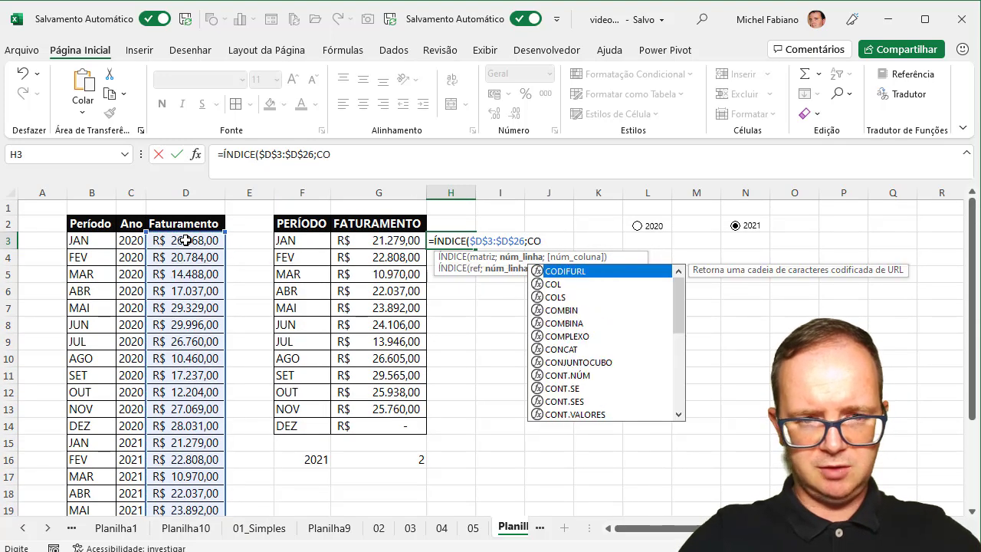
{"action": "type", "text": "RRESP("}
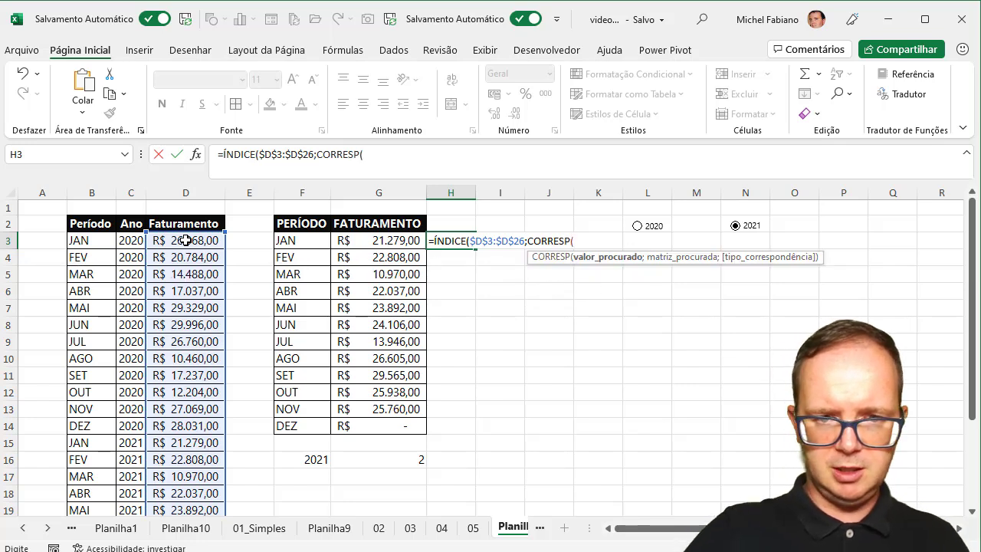
{"action": "left_click", "coordinate": [320, 465]}
{"action": "key", "text": "F4"}
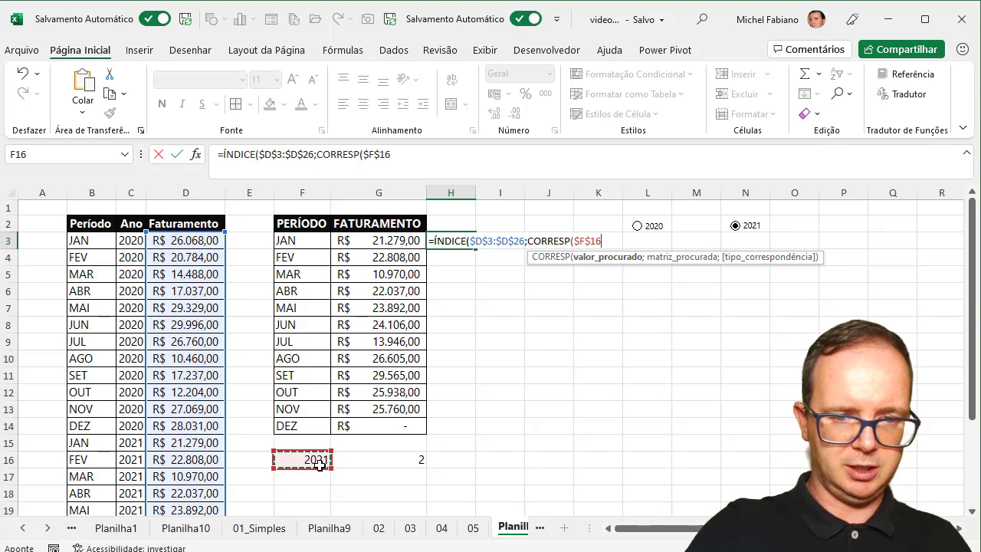
{"action": "type", "text": ";"}
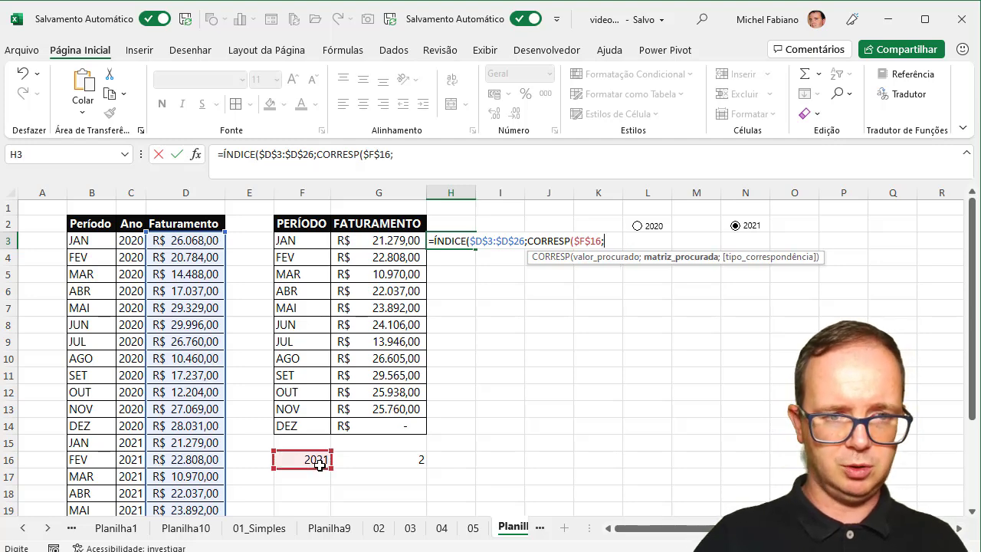
{"action": "left_click", "coordinate": [131, 239]}
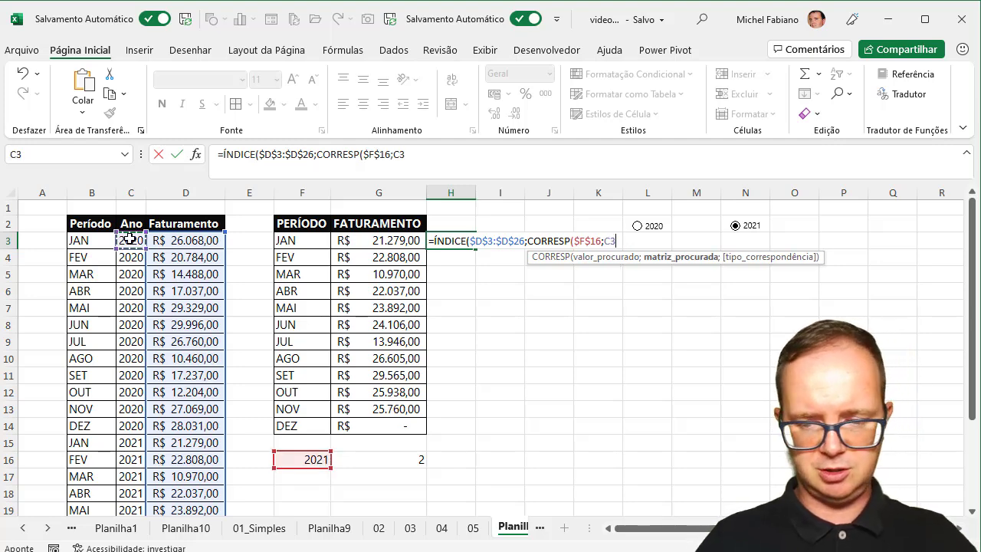
{"action": "key", "text": "ctrl+shift+Down"}
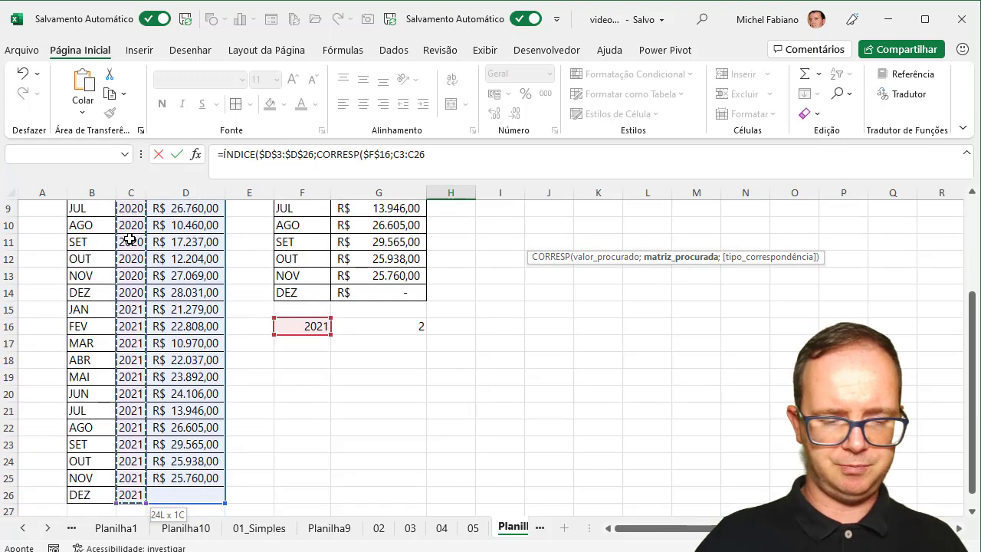
{"action": "key", "text": "F4"}
{"action": "type", "text": "$C$26;"}
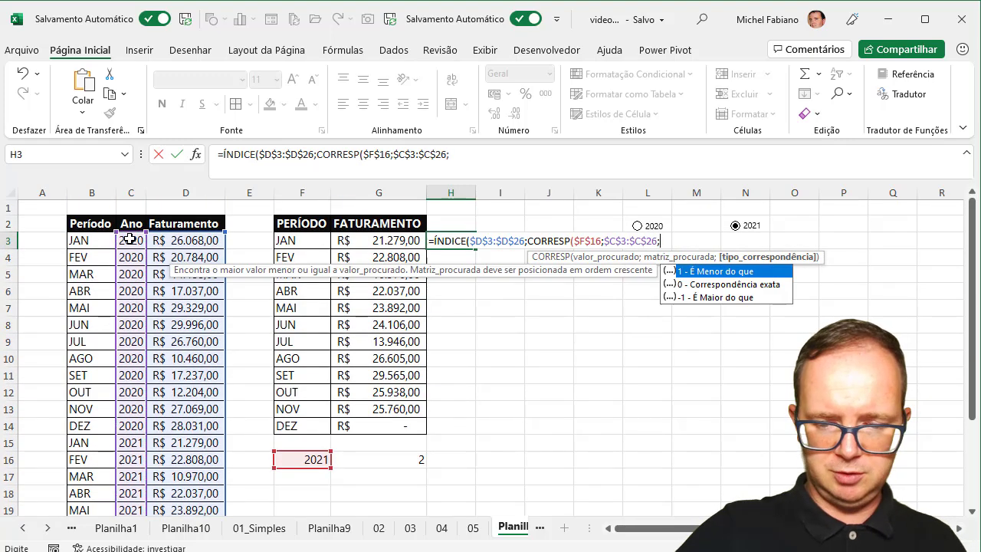
{"action": "type", "text": "0)"}
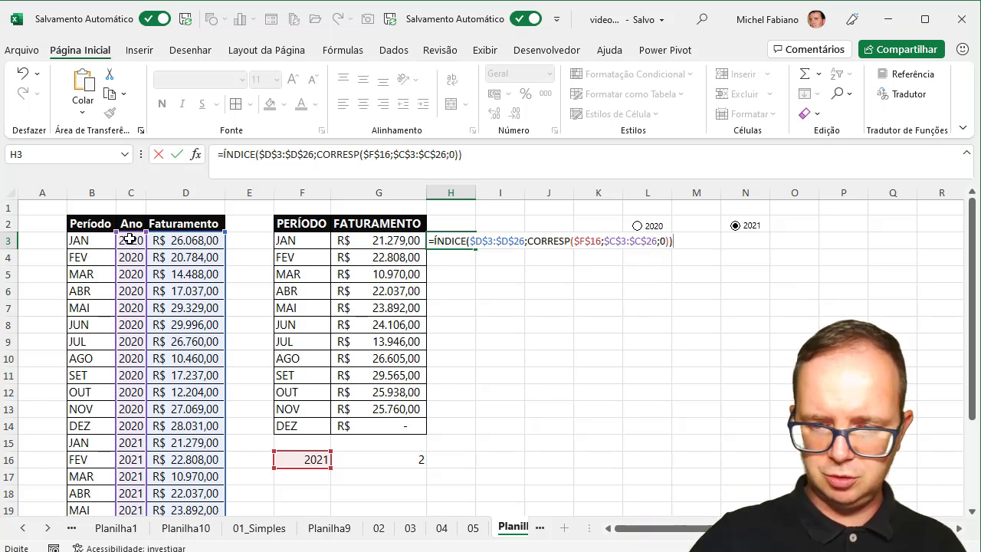
{"action": "key", "text": "Return"}
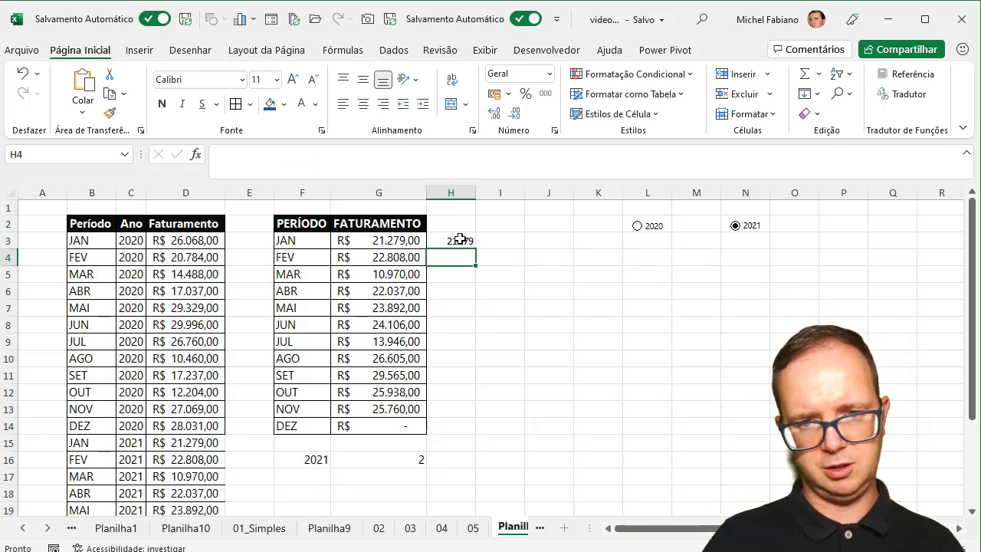
Step: Copy H3's formula down, then delete the extra copies in H5:H13, keeping H4
{"action": "left_click", "coordinate": [463, 240]}
{"action": "left_click_drag", "start_coordinate": [475, 249], "coordinate": [473, 419]}
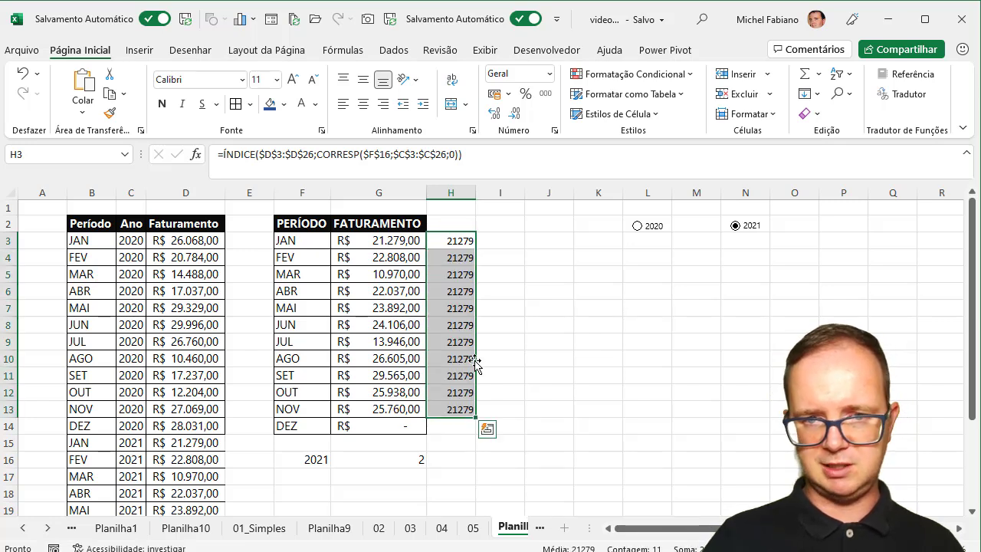
{"action": "left_click_drag", "start_coordinate": [466, 274], "coordinate": [428, 411]}
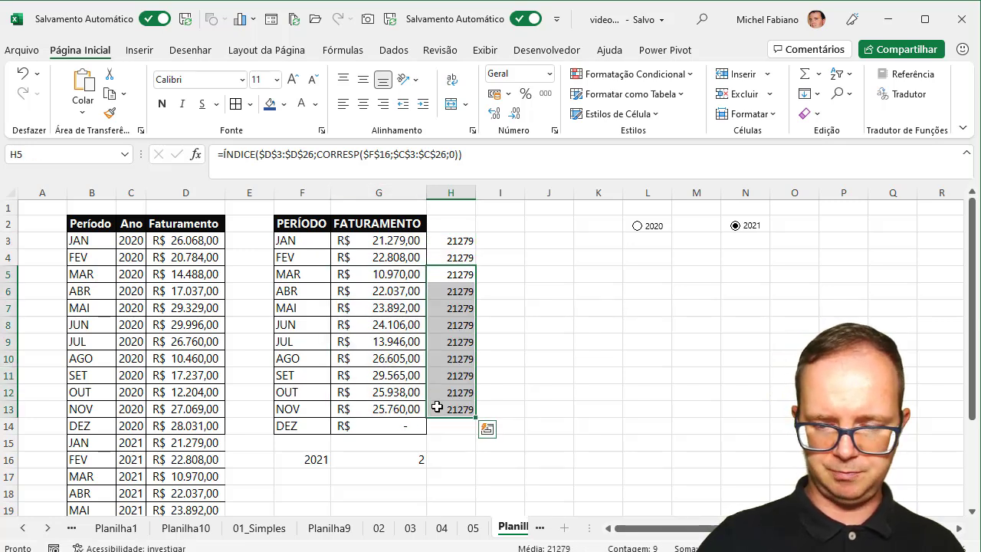
{"action": "key", "text": "Delete"}
{"action": "left_click", "coordinate": [473, 256]}
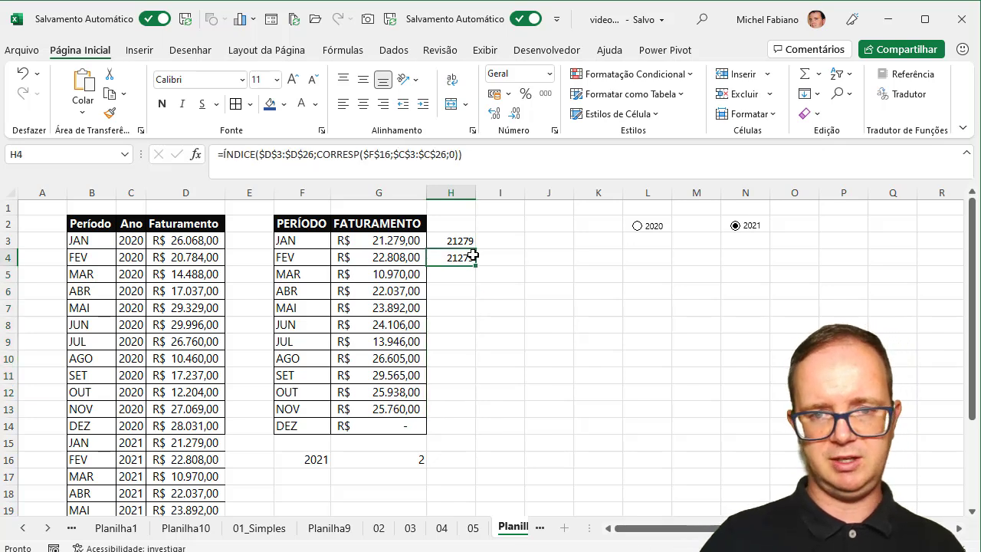
Step: Append +LIN(A1) to H4's lookup formula and fill it down through H14
{"action": "double_click", "coordinate": [469, 260]}
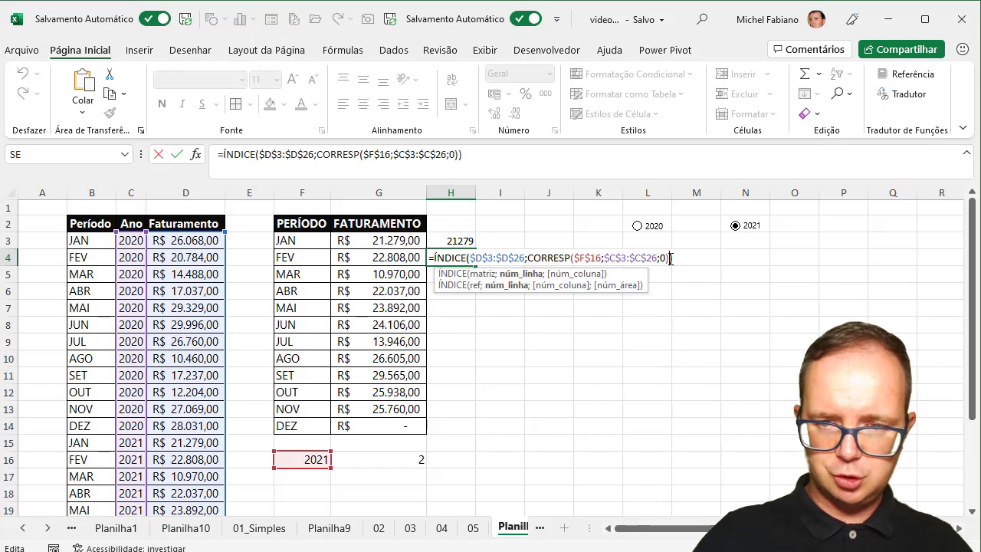
{"action": "type", "text": "+LIN"}
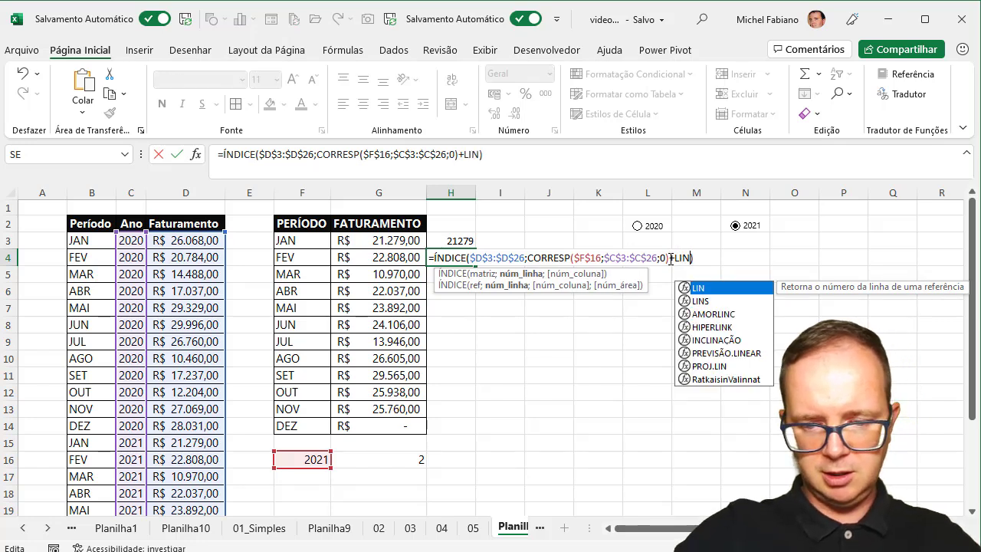
{"action": "type", "text": "(A1)"}
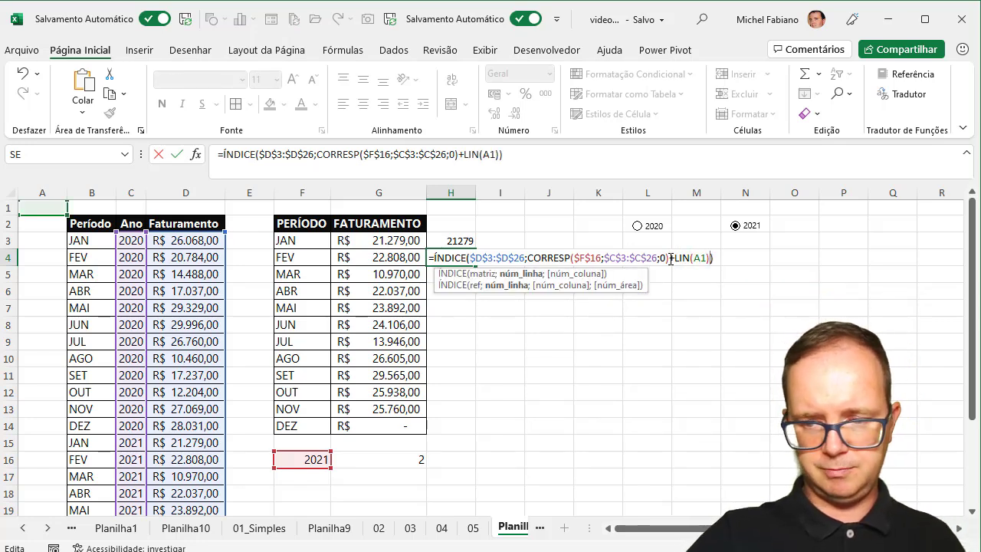
{"action": "key", "text": "Return"}
{"action": "left_click", "coordinate": [457, 259]}
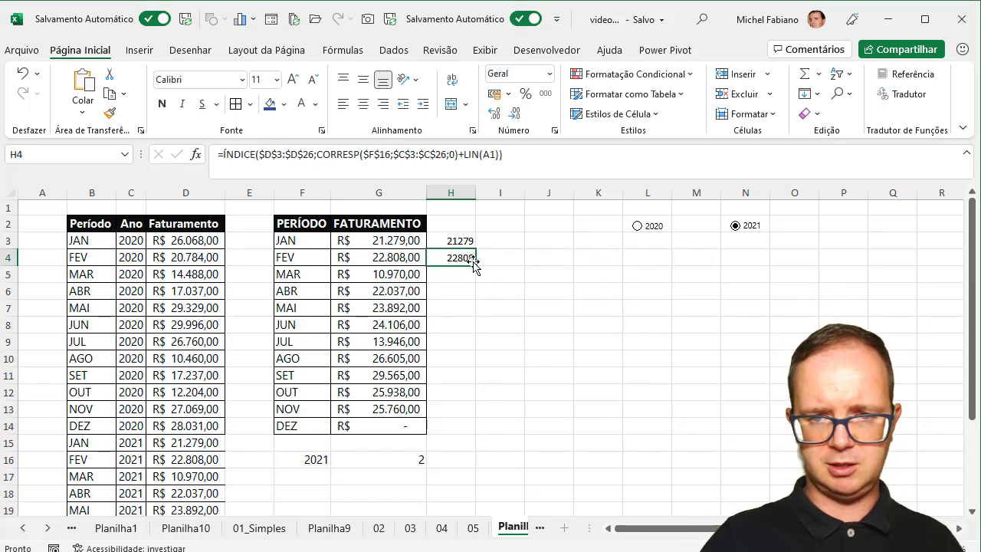
{"action": "left_click", "coordinate": [479, 265]}
{"action": "left_click", "coordinate": [464, 258]}
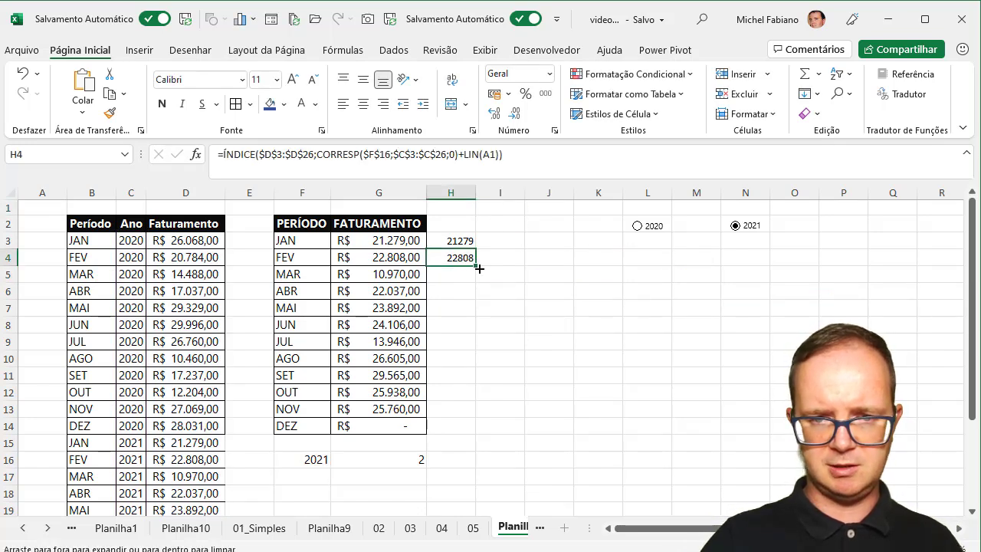
{"action": "double_click", "coordinate": [475, 265]}
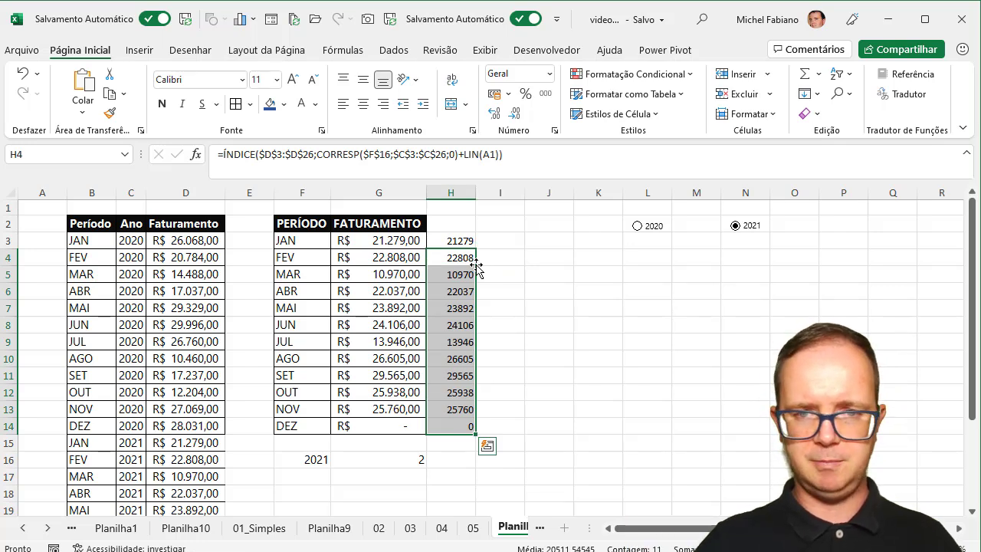
Step: Clear column H and select the PERÍODO/FATURAMENTO table F2:G14
{"action": "left_click", "coordinate": [458, 194]}
{"action": "key", "text": "Delete"}
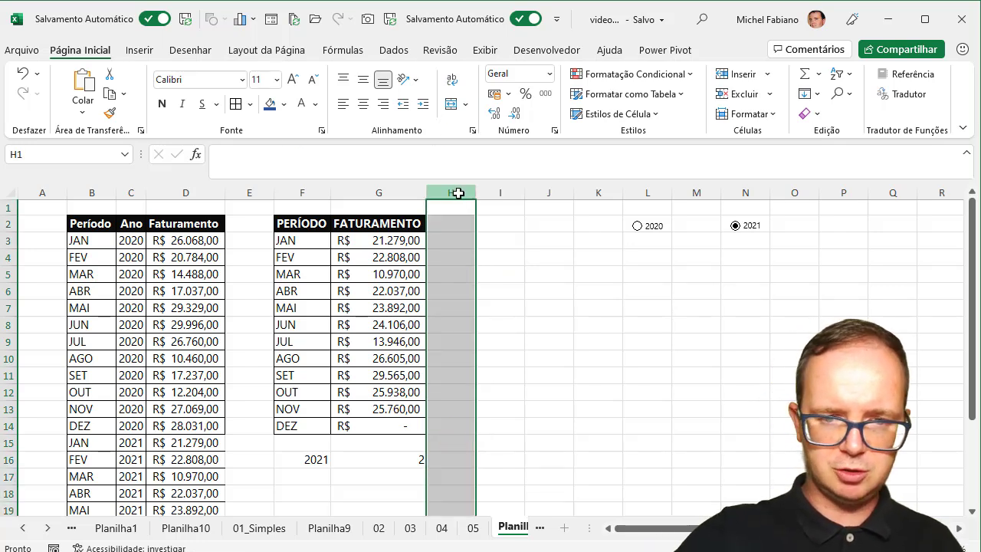
{"action": "left_click_drag", "start_coordinate": [302, 223], "coordinate": [371, 428]}
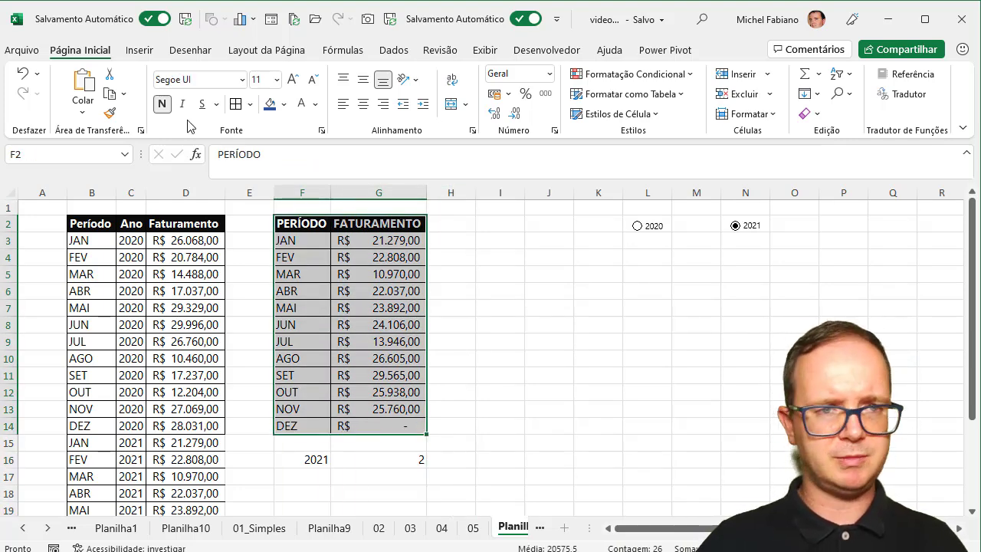
Step: Insert a clustered column chart without the value axis, placed beside the table and widened
{"action": "left_click", "coordinate": [141, 50]}
{"action": "left_click", "coordinate": [392, 75]}
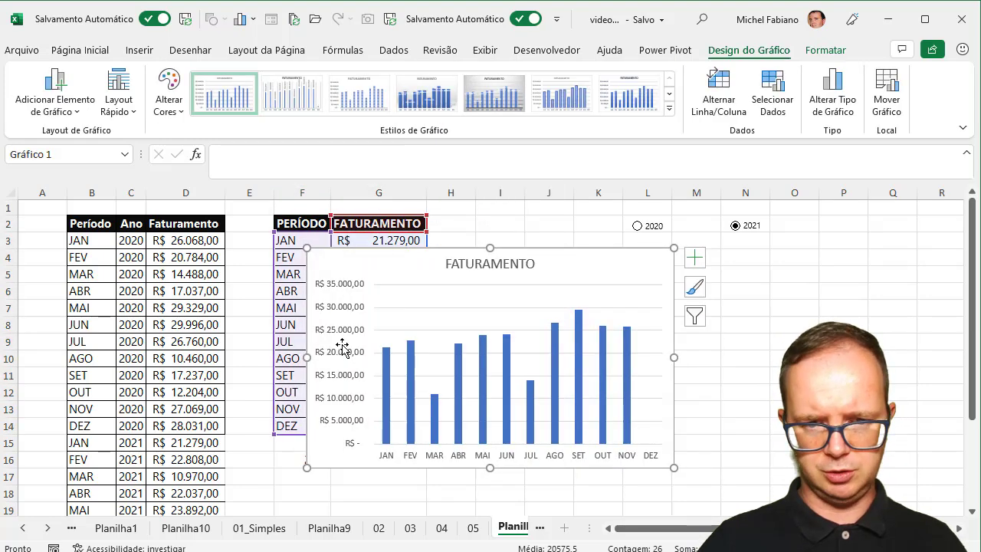
{"action": "left_click", "coordinate": [346, 339]}
{"action": "key", "text": "Delete"}
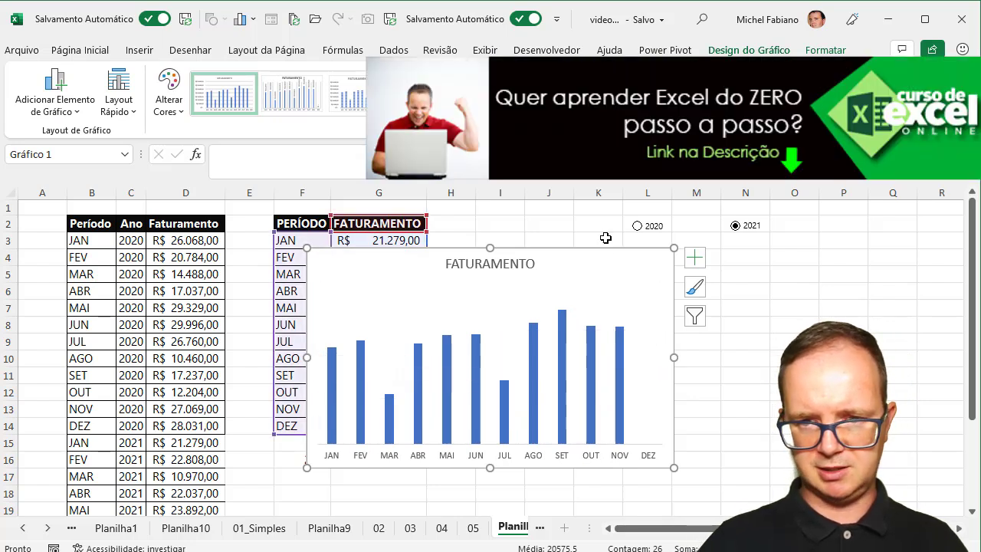
{"action": "left_click_drag", "start_coordinate": [597, 251], "coordinate": [735, 218]}
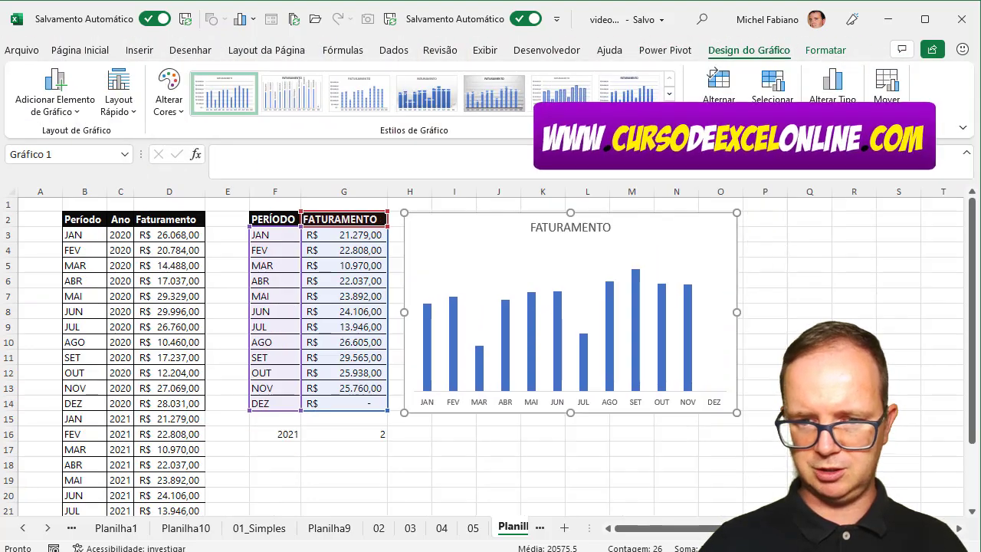
{"action": "scroll", "coordinate": [729, 458], "scroll_direction": "down", "scroll_amount": 1}
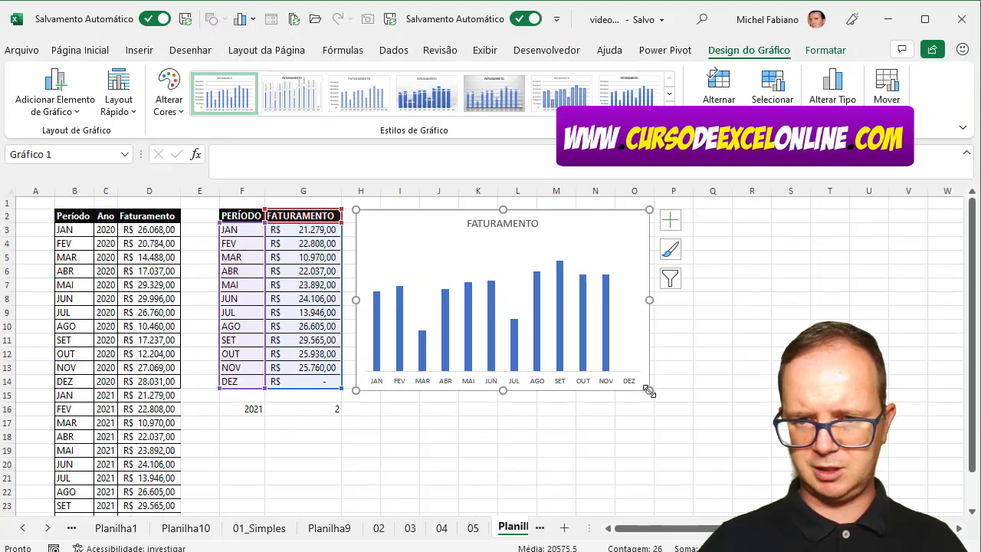
{"action": "left_click_drag", "start_coordinate": [649, 390], "coordinate": [809, 387]}
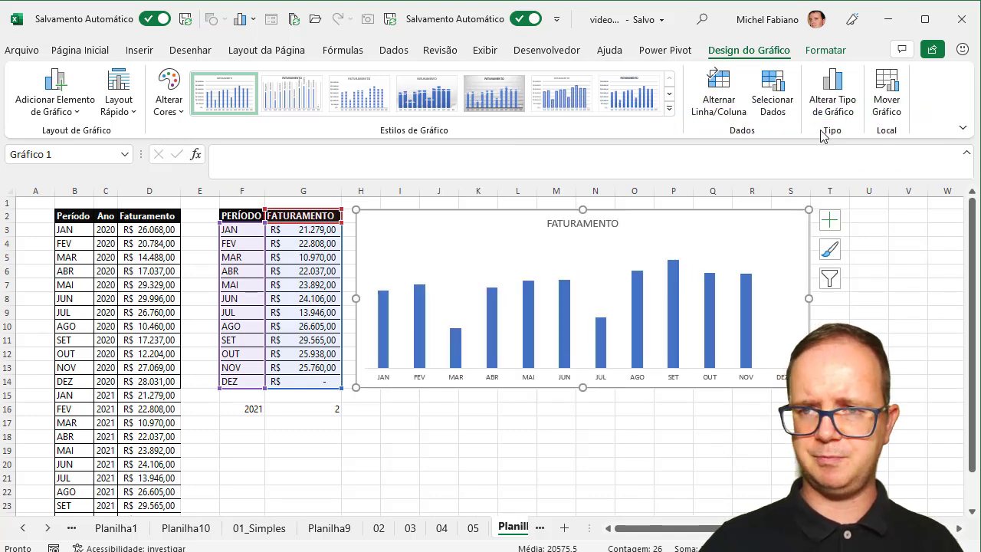
{"action": "left_click", "coordinate": [822, 51]}
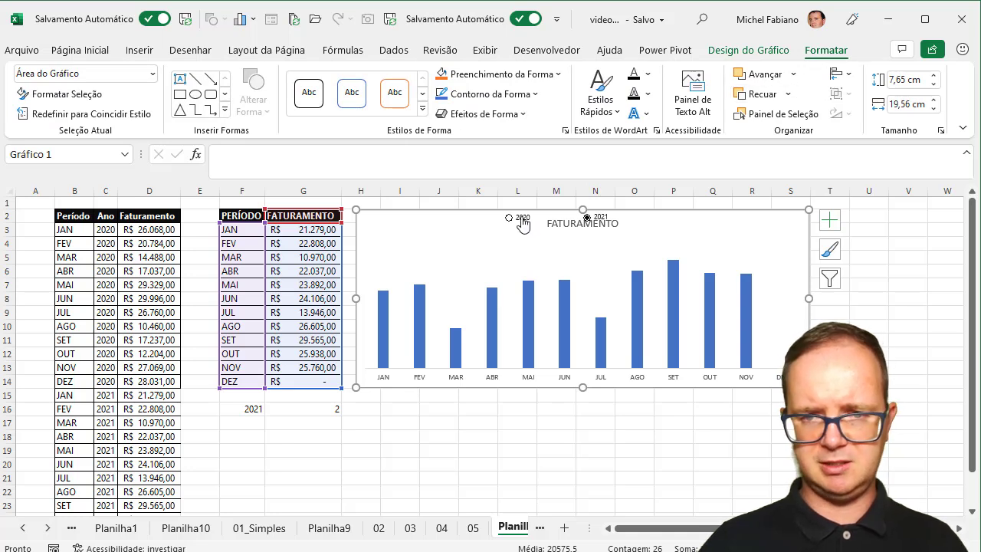
Step: Move the 2020 and 2021 option buttons side by side onto the chart's top right
{"action": "right_click", "coordinate": [527, 223]}
{"action": "key", "text": "Escape"}
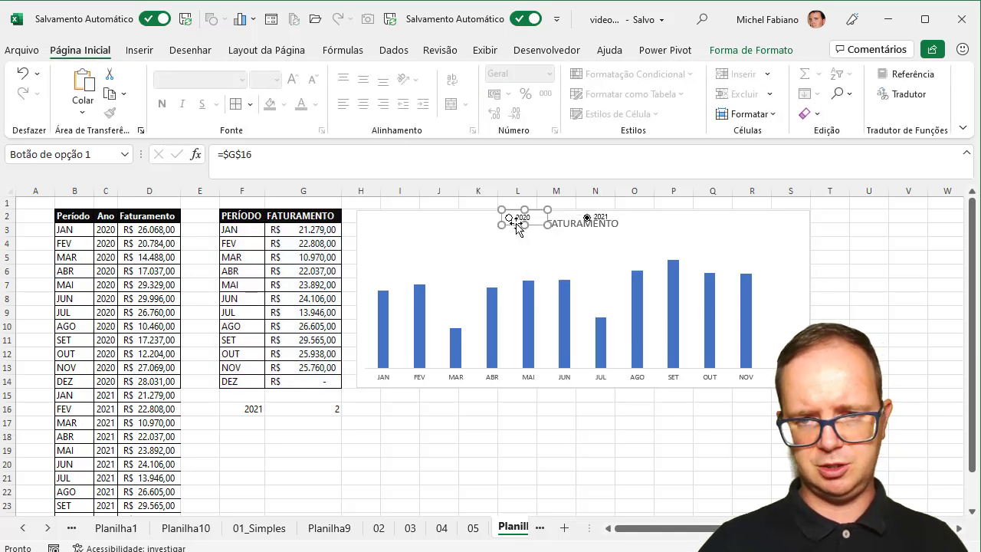
{"action": "left_click_drag", "start_coordinate": [519, 227], "coordinate": [706, 229]}
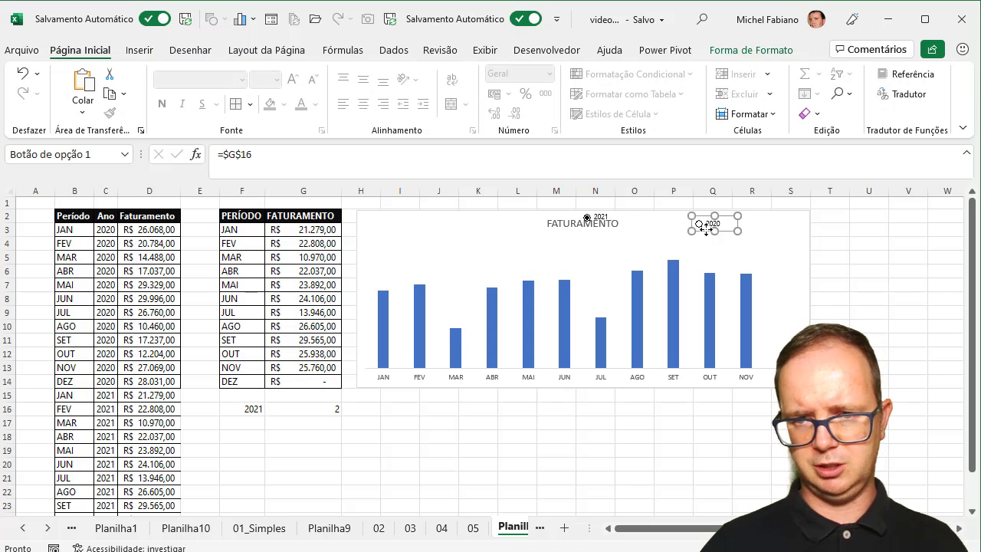
{"action": "right_click", "coordinate": [603, 221]}
{"action": "key", "text": "Escape"}
{"action": "left_click_drag", "start_coordinate": [595, 222], "coordinate": [753, 227]}
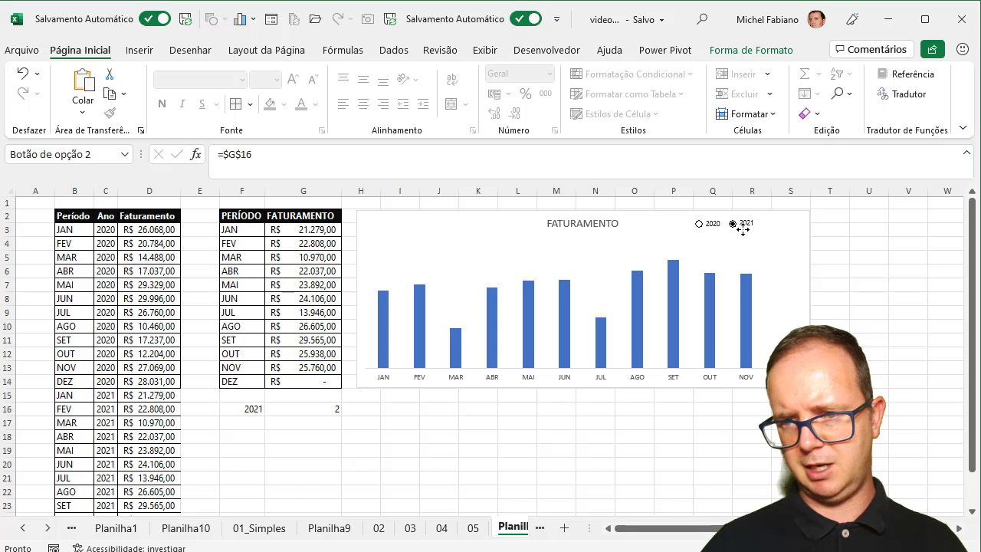
{"action": "left_click", "coordinate": [456, 212]}
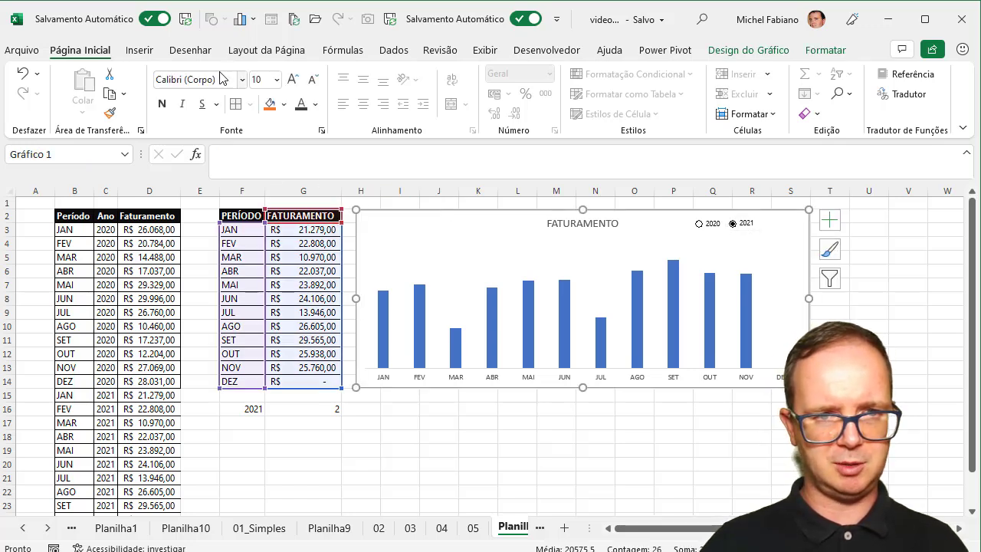
Step: Set the chart font to Segoe UI, with a dark blue-grey background and white text
{"action": "left_click", "coordinate": [220, 79]}
{"action": "type", "text": "Segoe UI"}
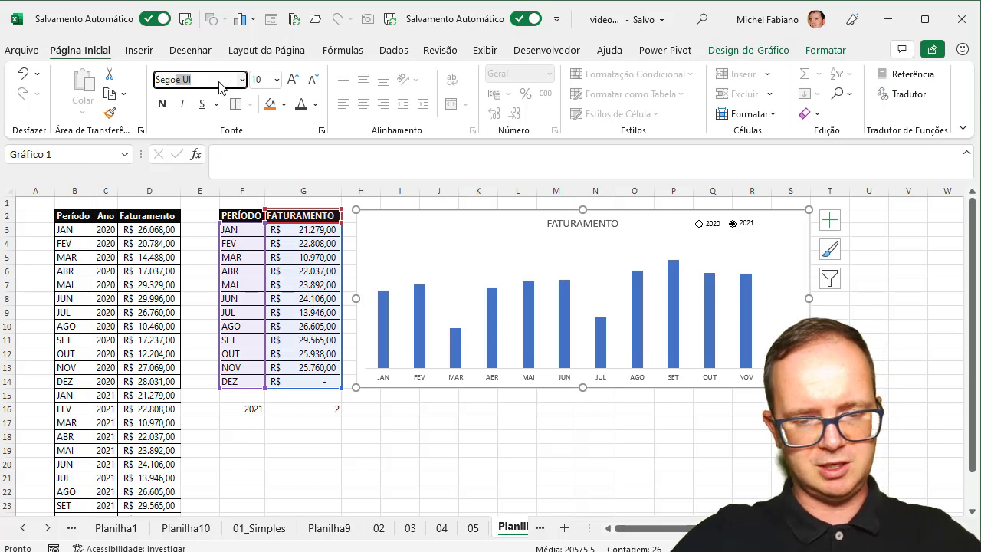
{"action": "key", "text": "Return"}
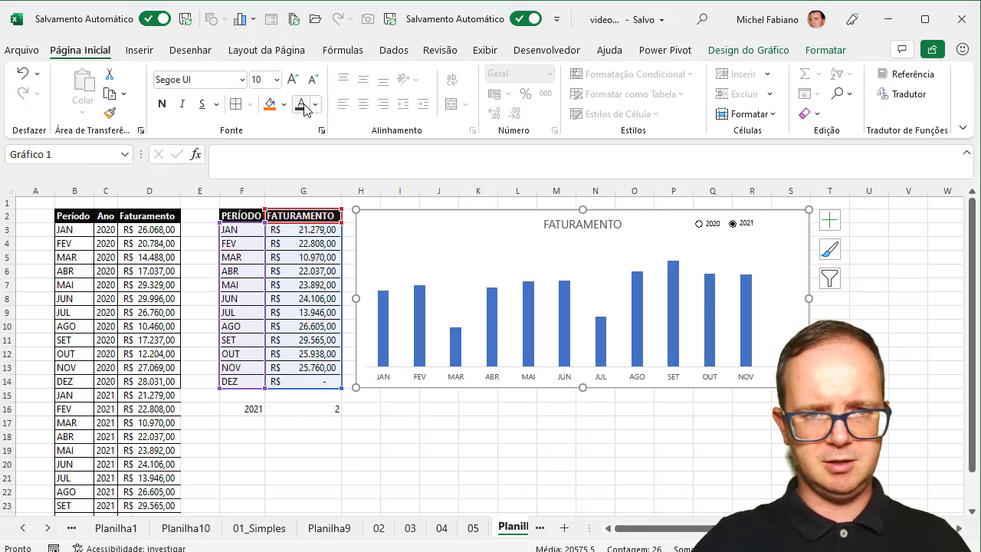
{"action": "left_click", "coordinate": [283, 104]}
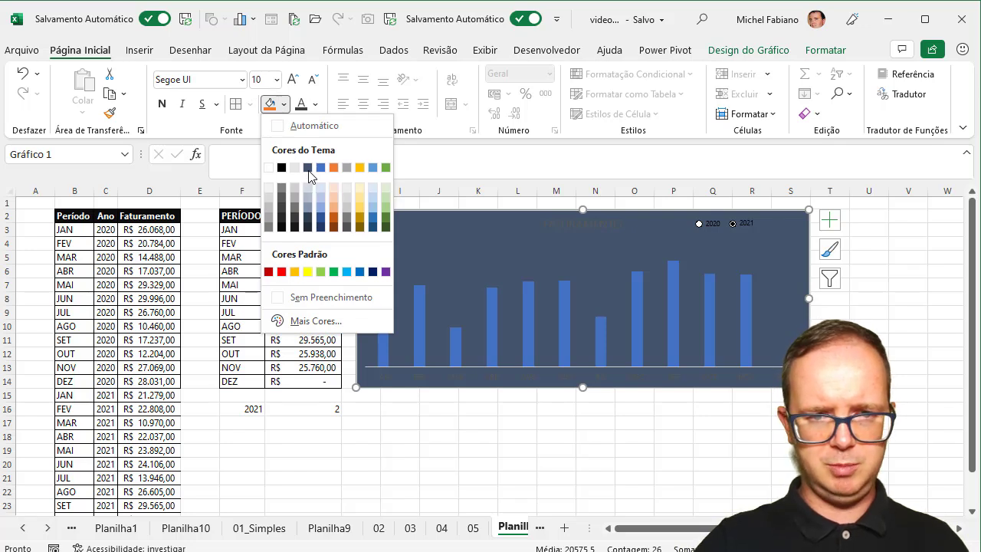
{"action": "left_click", "coordinate": [306, 218]}
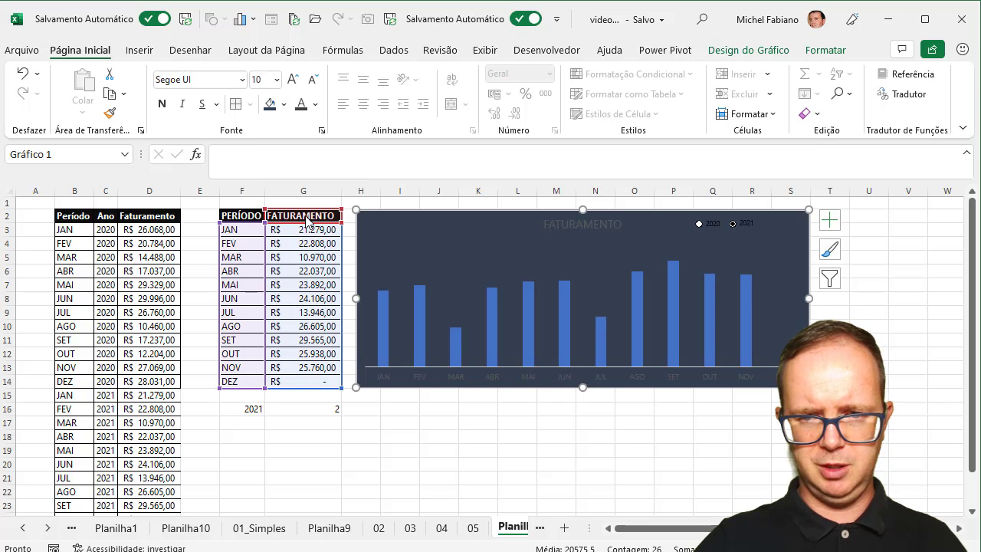
{"action": "left_click", "coordinate": [315, 104]}
{"action": "left_click", "coordinate": [305, 168]}
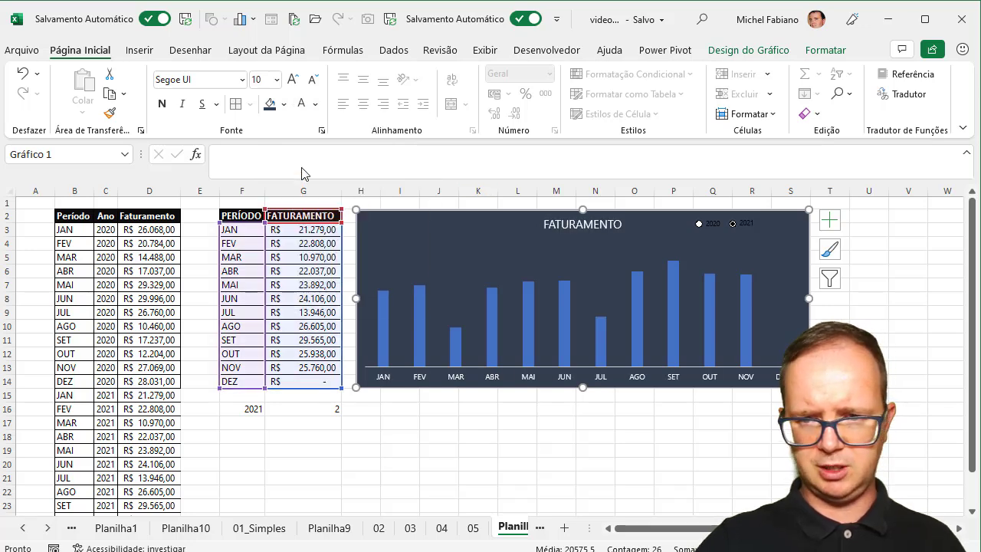
Step: Fill the chart's bar series gold
{"action": "left_click", "coordinate": [387, 312]}
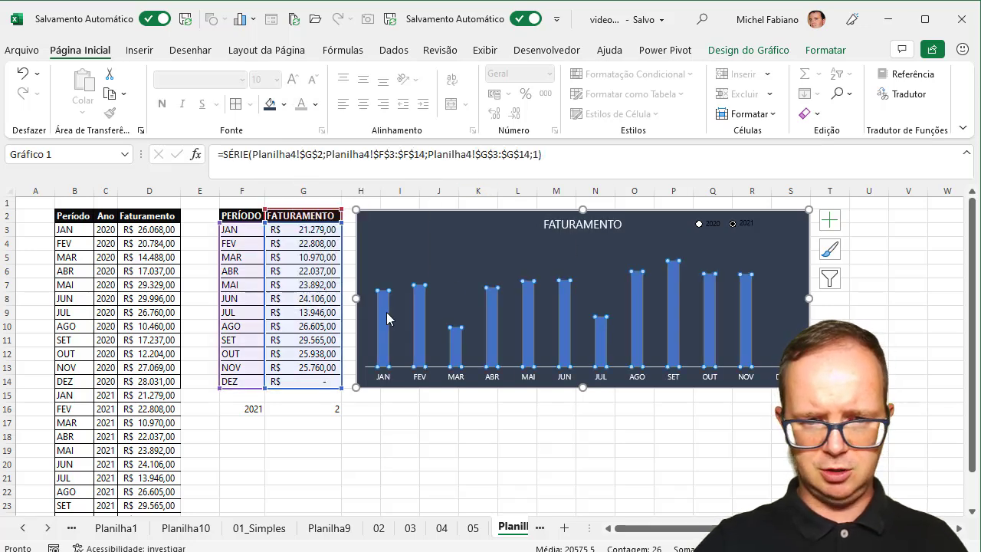
{"action": "left_click", "coordinate": [284, 104]}
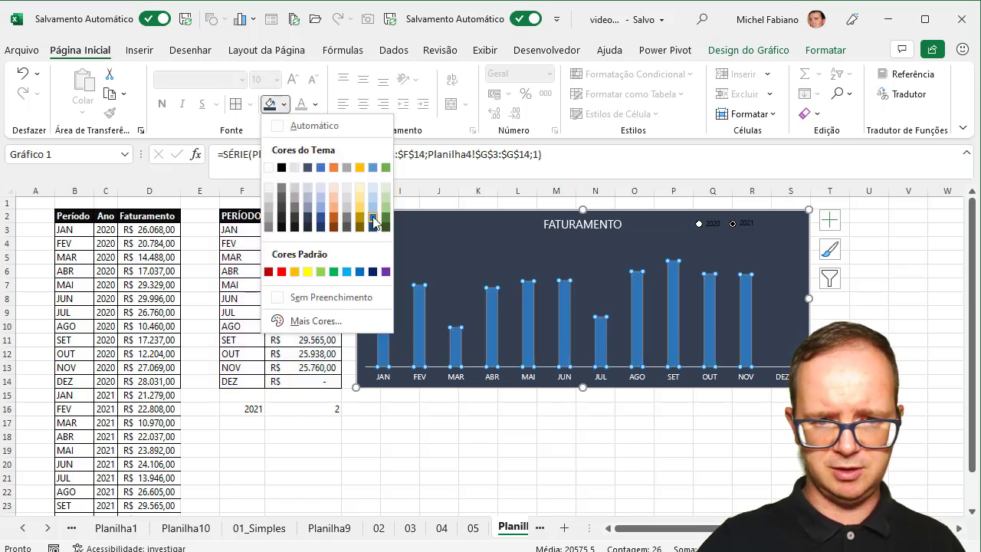
{"action": "left_click", "coordinate": [348, 273]}
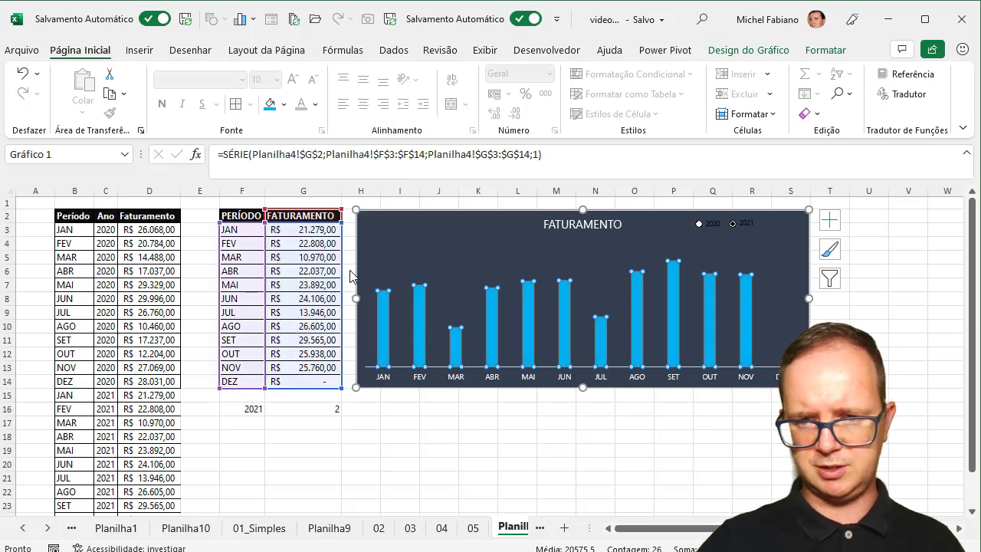
{"action": "left_click", "coordinate": [284, 107]}
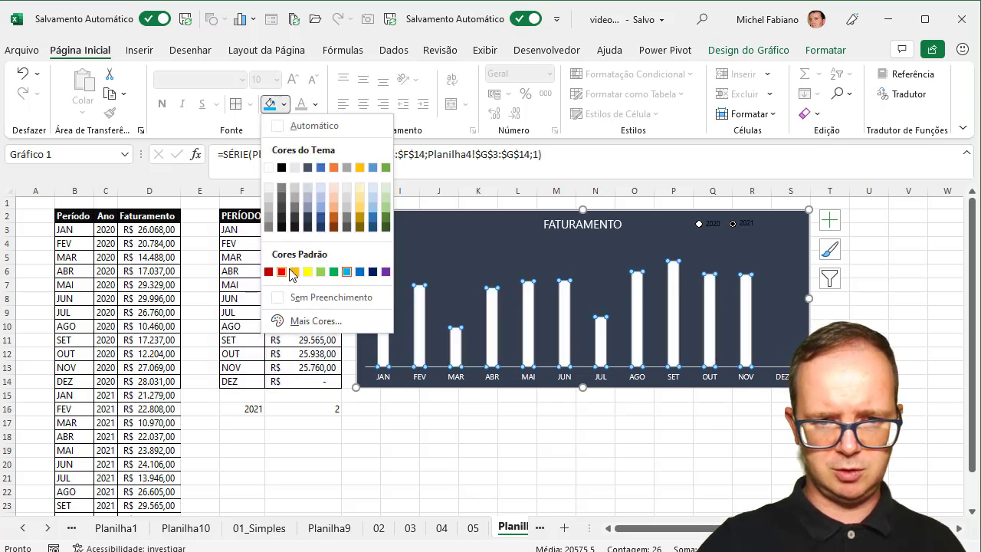
{"action": "left_click", "coordinate": [295, 273]}
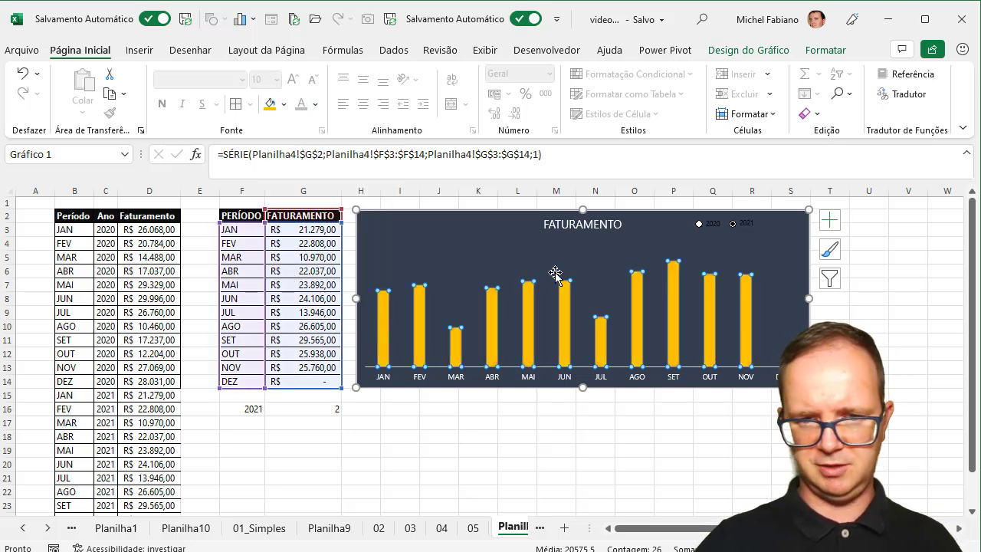
Step: Make the FATURAMENTO title bold and move it to the chart's top-left corner
{"action": "left_click", "coordinate": [604, 230]}
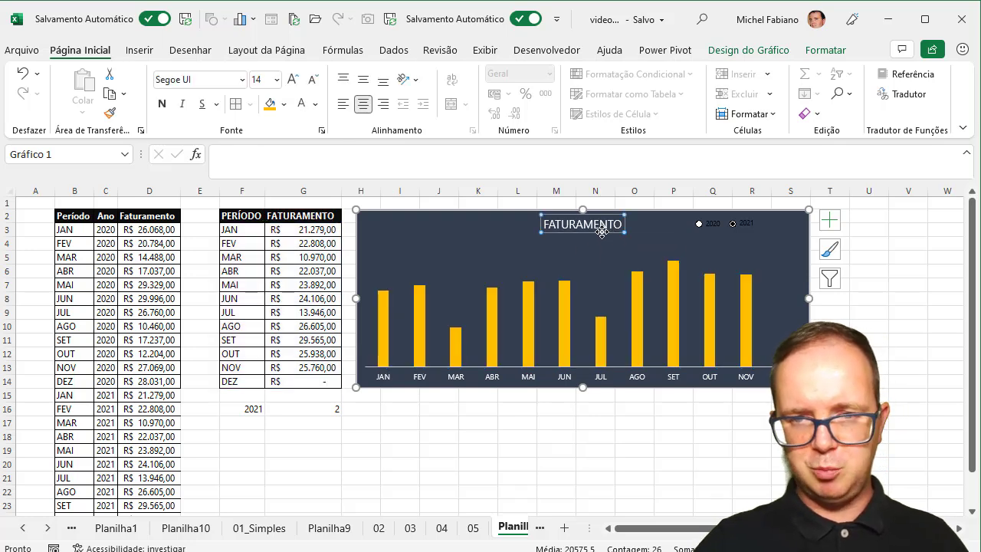
{"action": "key", "text": "ctrl+b"}
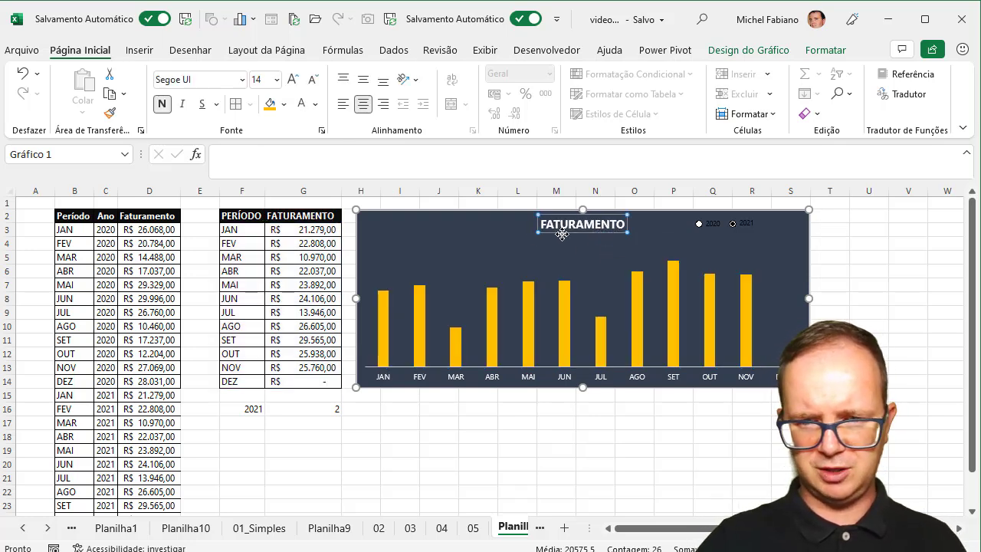
{"action": "left_click_drag", "start_coordinate": [434, 234], "coordinate": [434, 235]}
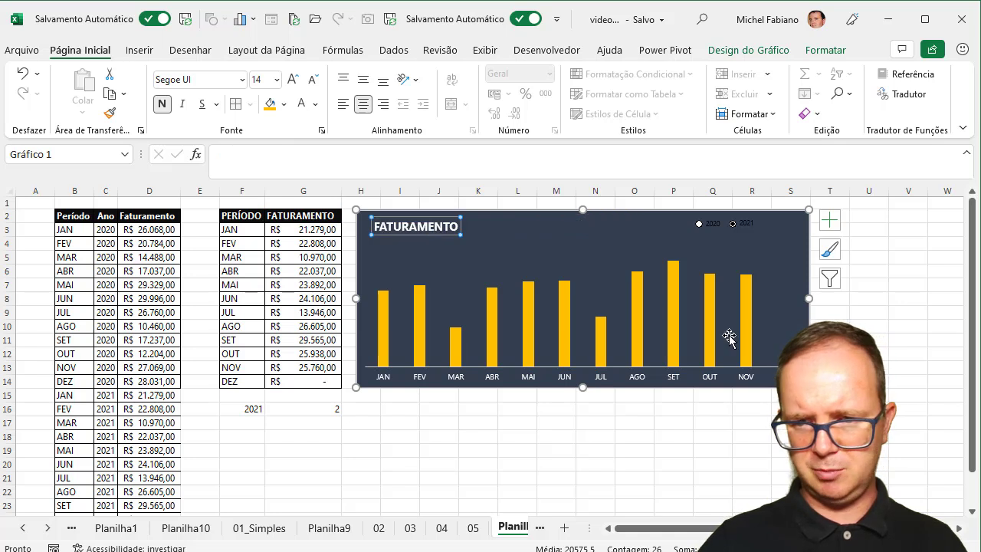
Step: Open the 2021 option button's Format Control settings and review each tab
{"action": "right_click", "coordinate": [749, 230]}
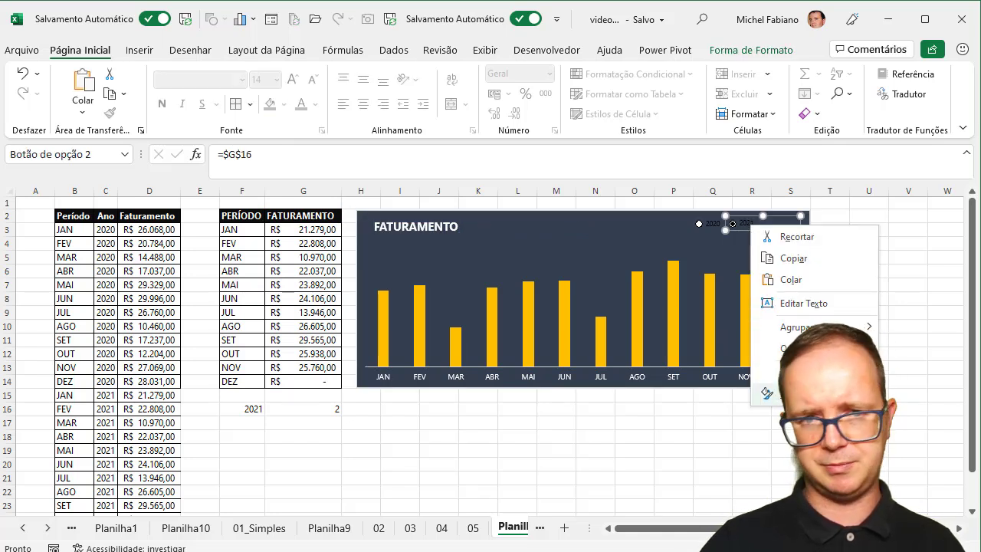
{"action": "key", "text": "Escape"}
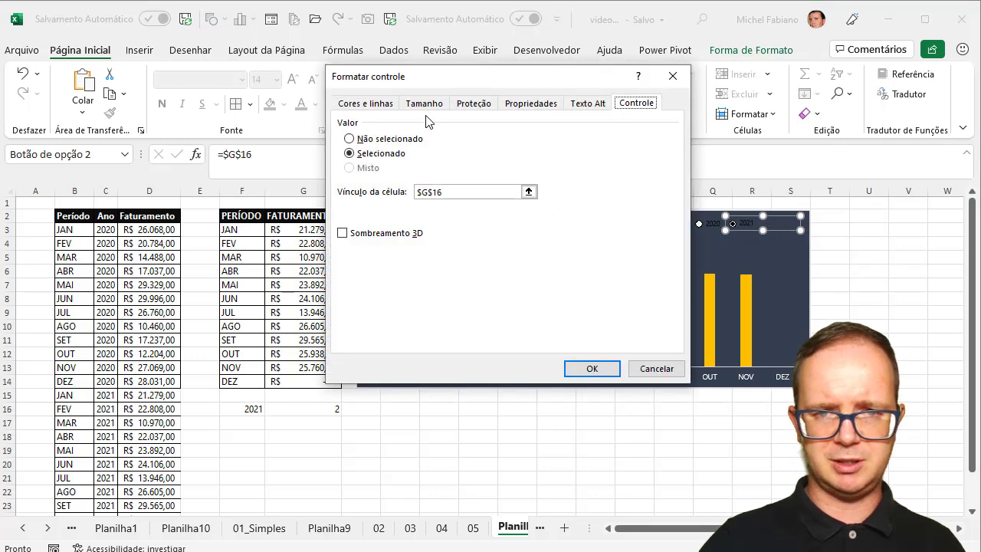
{"action": "left_click", "coordinate": [381, 105]}
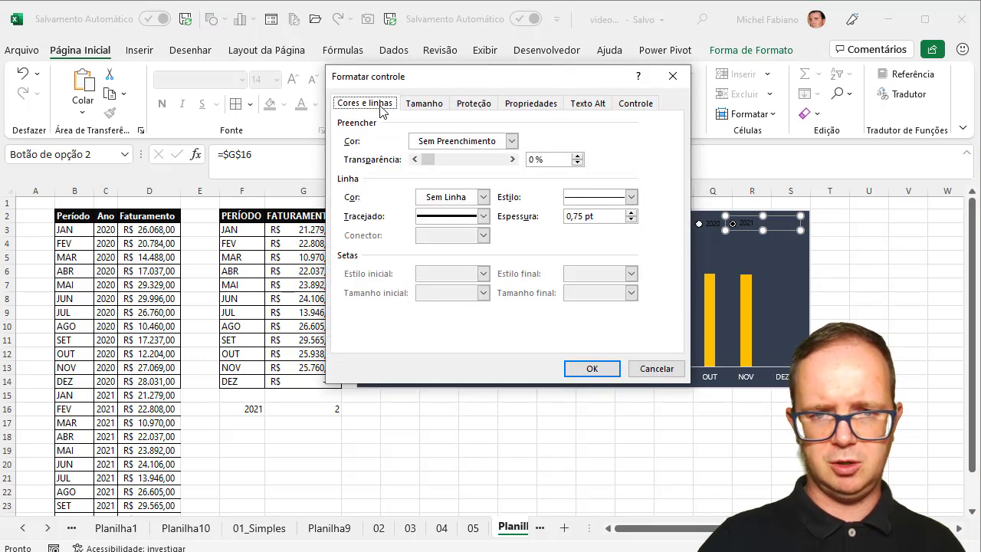
{"action": "left_click", "coordinate": [438, 105]}
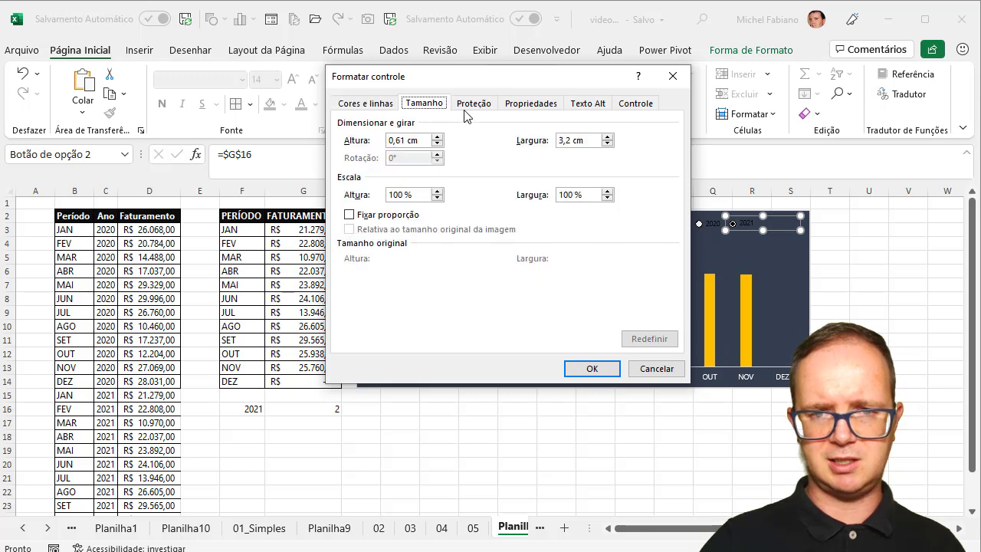
{"action": "left_click", "coordinate": [470, 105]}
{"action": "left_click", "coordinate": [537, 105]}
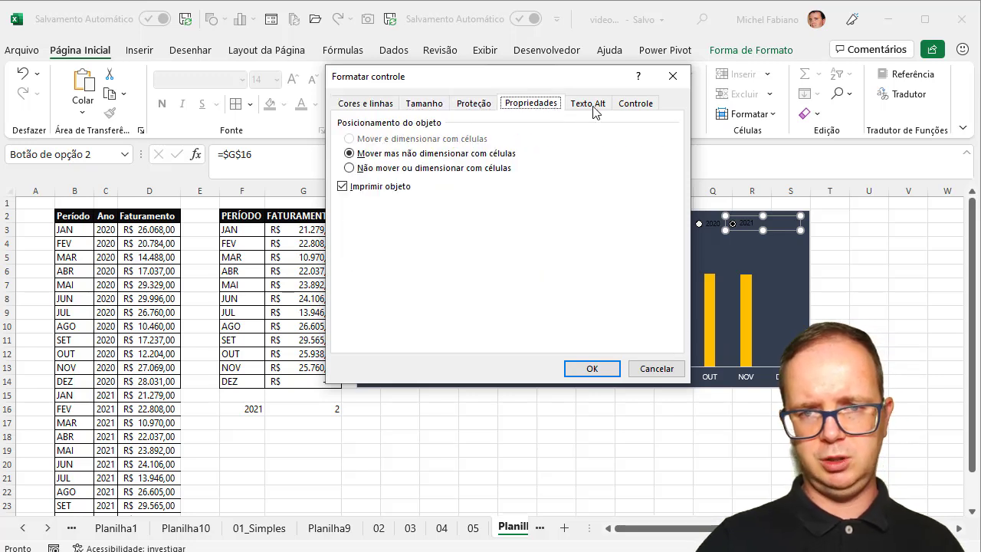
{"action": "left_click", "coordinate": [589, 105]}
{"action": "left_click", "coordinate": [631, 104]}
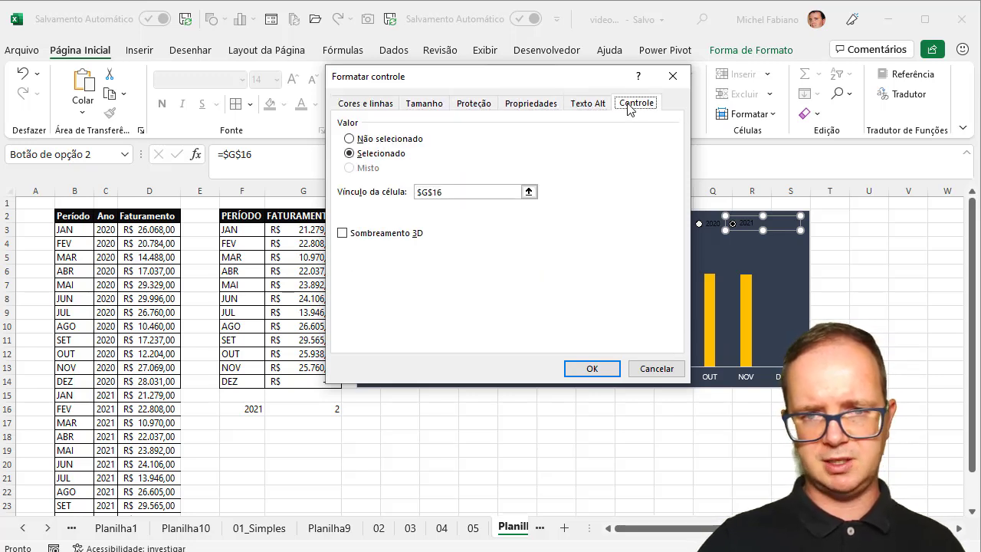
{"action": "left_click", "coordinate": [369, 104]}
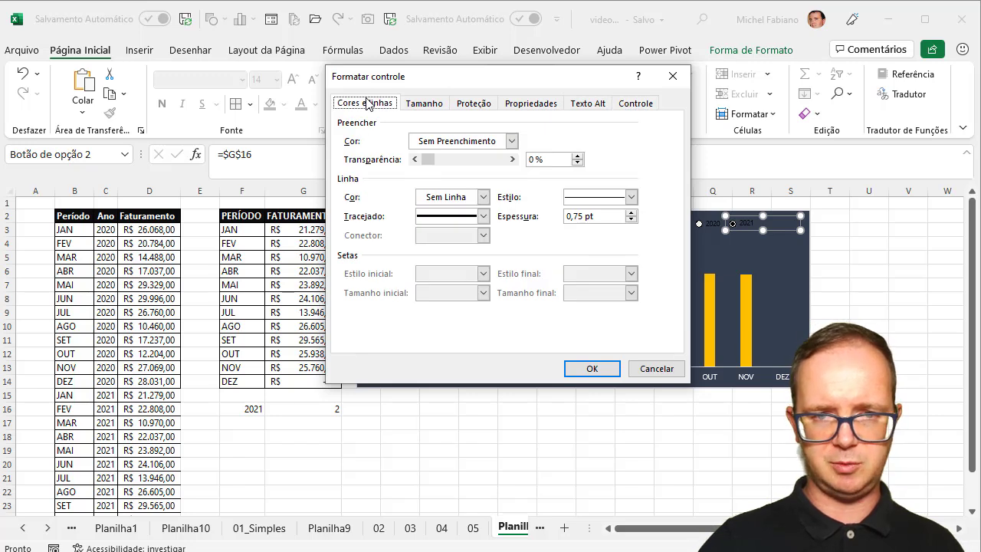
Step: Set the 2021 option button's fill colour to grey and confirm
{"action": "left_click", "coordinate": [504, 142]}
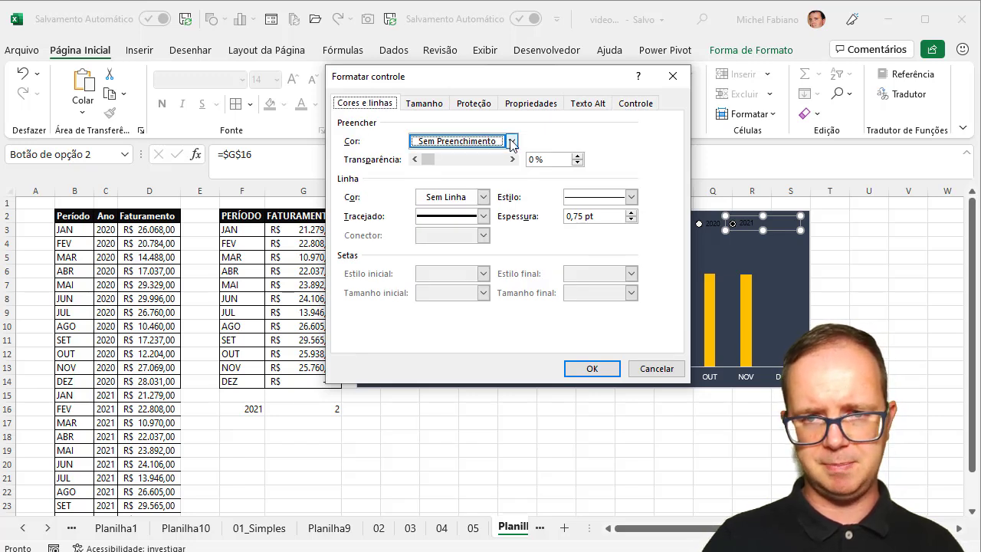
{"action": "left_click", "coordinate": [512, 142]}
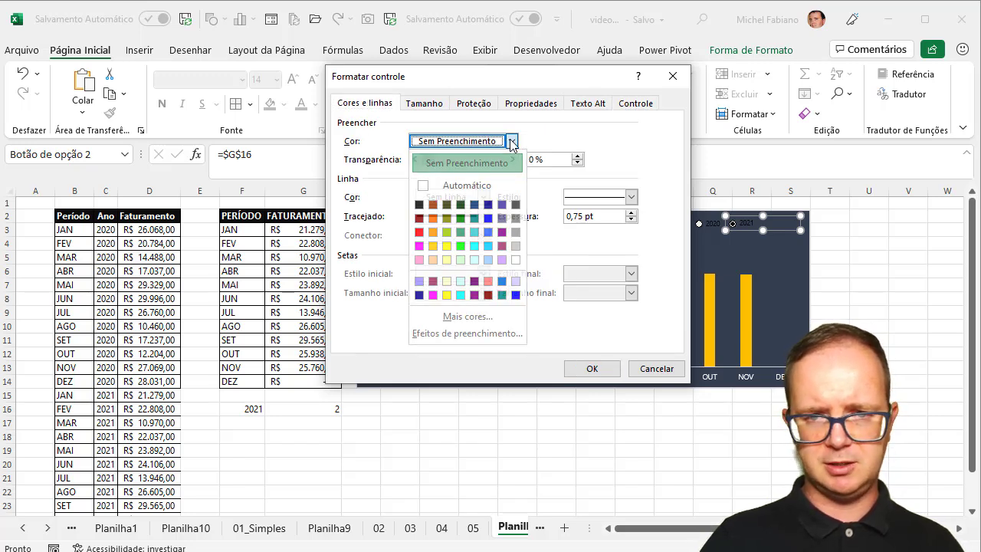
{"action": "left_click", "coordinate": [516, 259]}
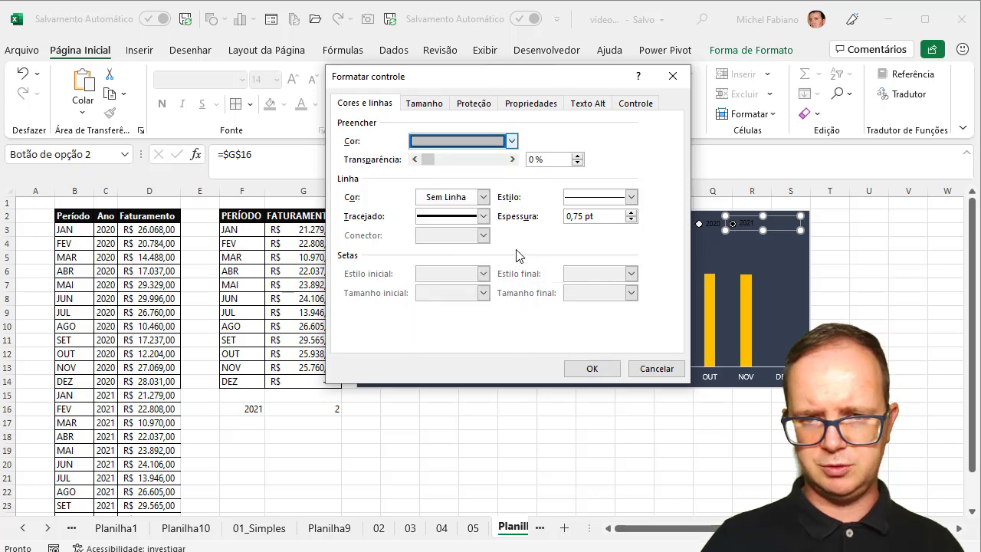
{"action": "left_click", "coordinate": [587, 371]}
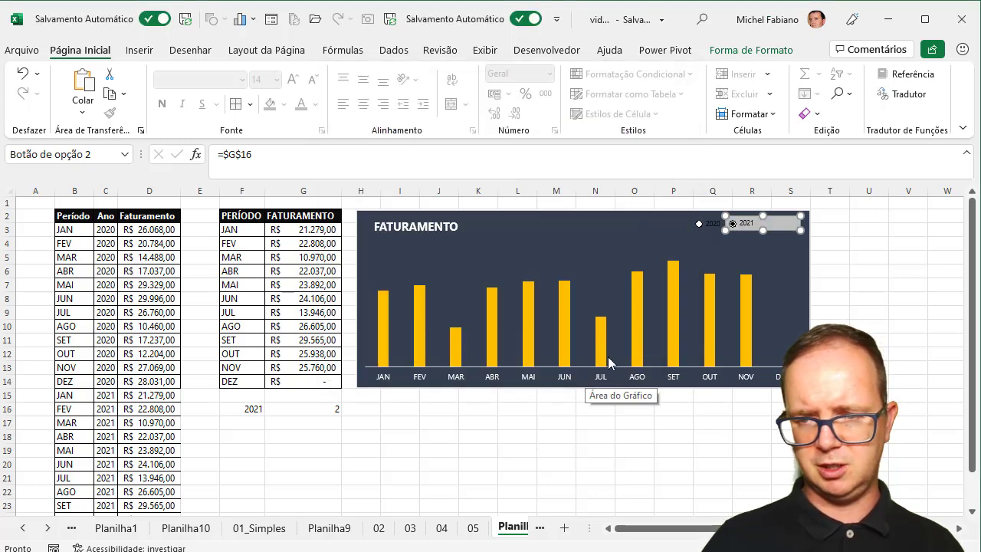
{"action": "left_click", "coordinate": [877, 253]}
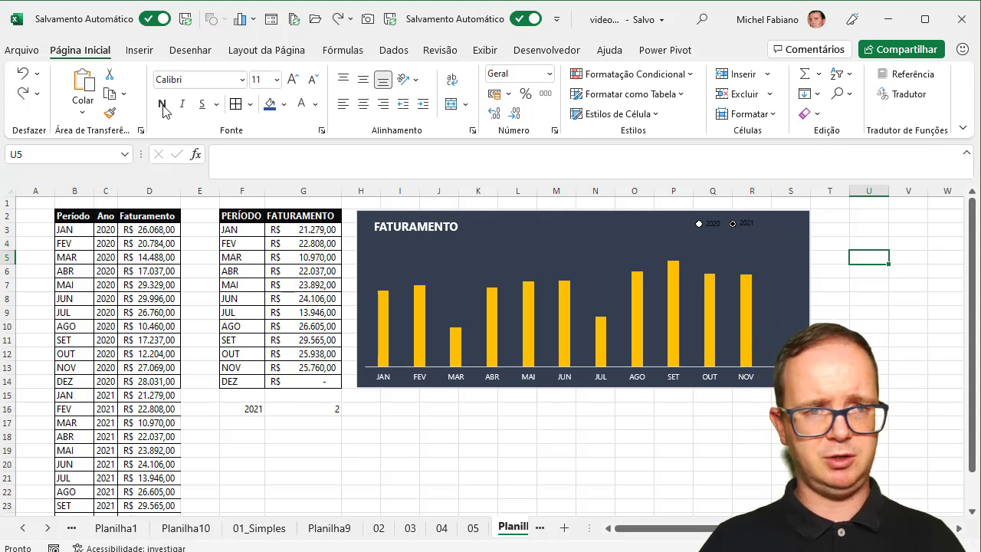
Step: Draw a rectangle over the 2020 and 2021 option buttons
{"action": "left_click", "coordinate": [140, 50]}
{"action": "left_click", "coordinate": [223, 111]}
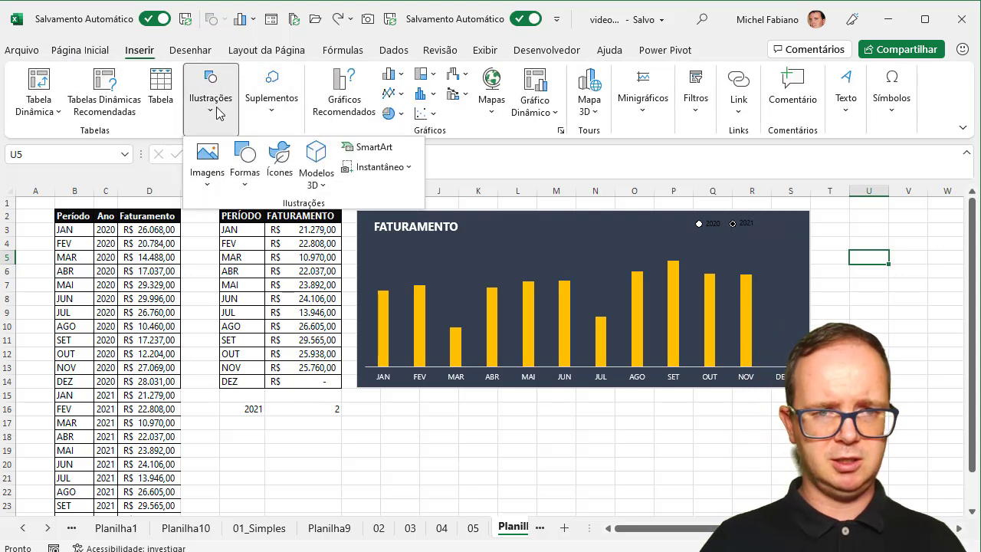
{"action": "left_click", "coordinate": [245, 176]}
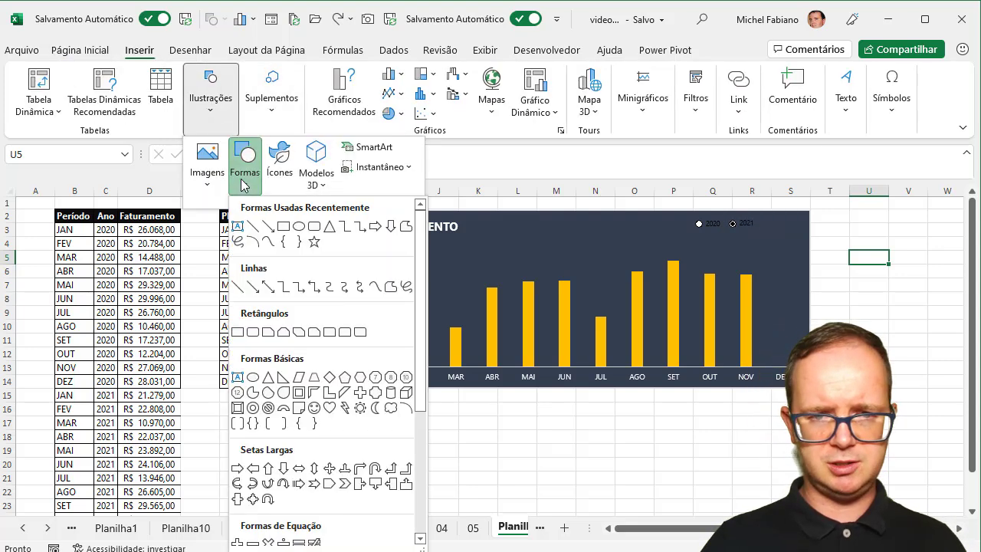
{"action": "left_click", "coordinate": [283, 227]}
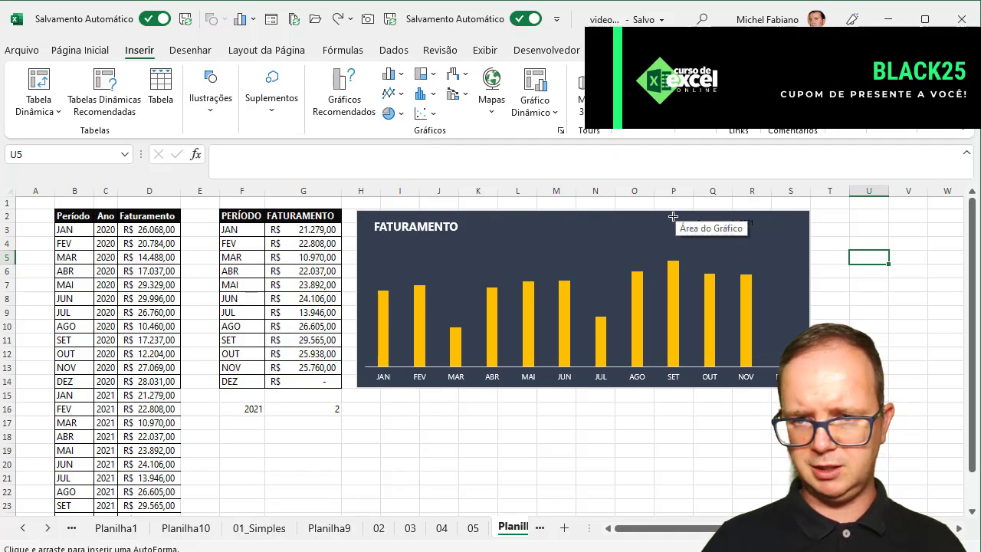
{"action": "left_click_drag", "start_coordinate": [673, 217], "coordinate": [790, 232]}
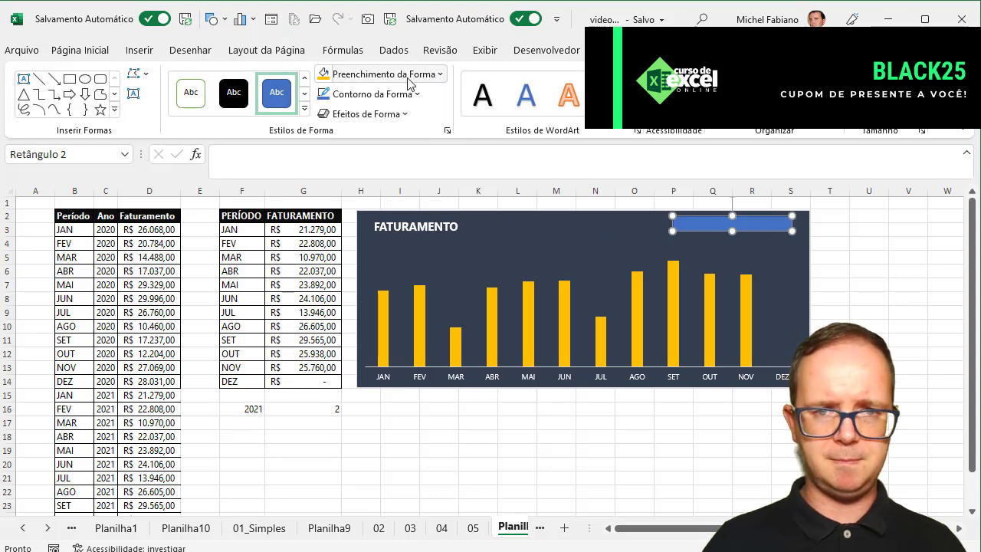
Step: Give the rectangle a light grey fill and no outline, and resize it around both buttons
{"action": "left_click", "coordinate": [406, 74]}
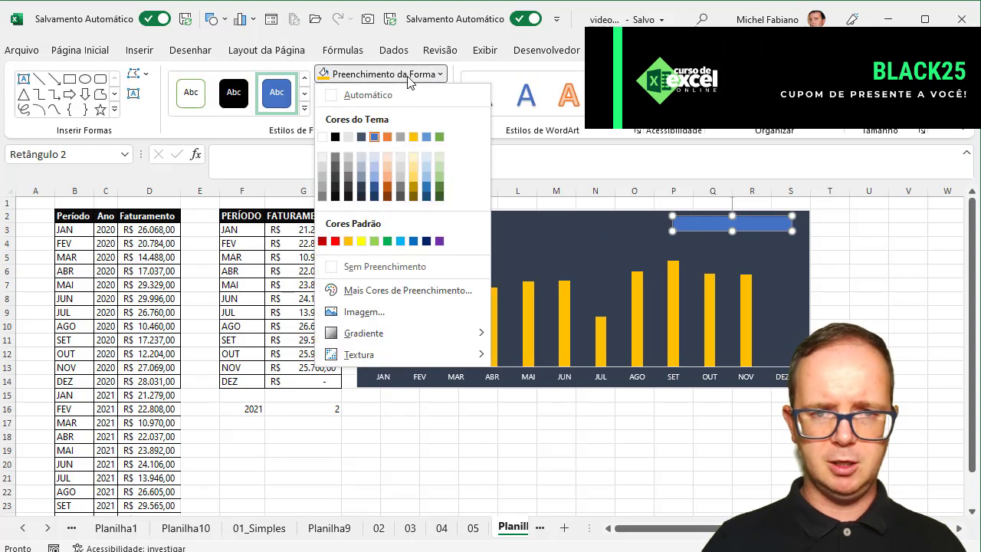
{"action": "left_click", "coordinate": [350, 160]}
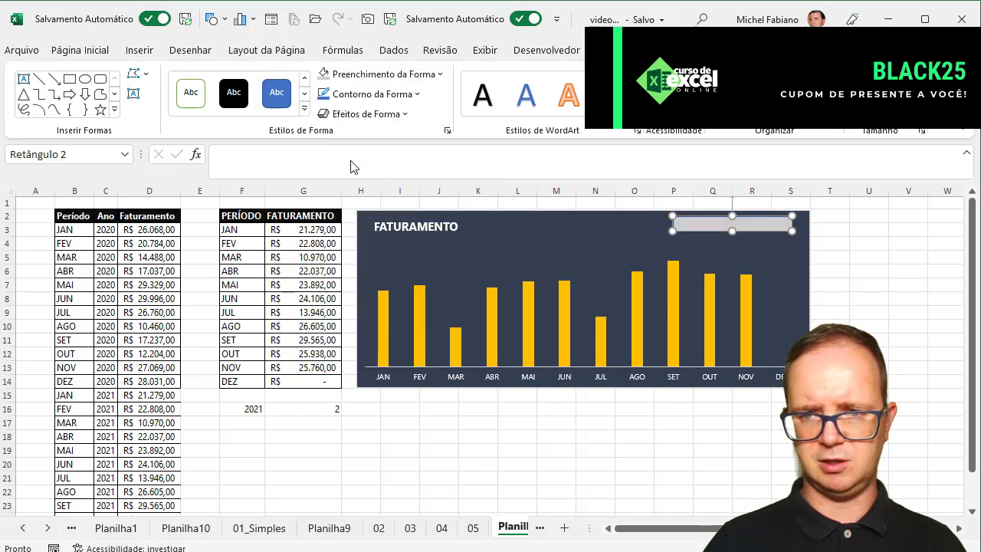
{"action": "left_click", "coordinate": [355, 94]}
{"action": "left_click", "coordinate": [364, 287]}
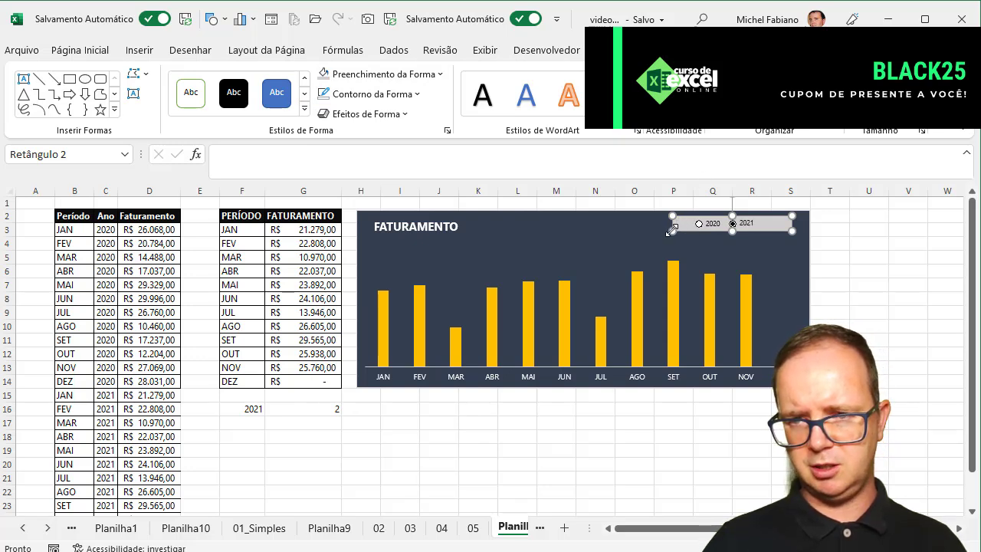
{"action": "left_click_drag", "start_coordinate": [671, 231], "coordinate": [686, 230]}
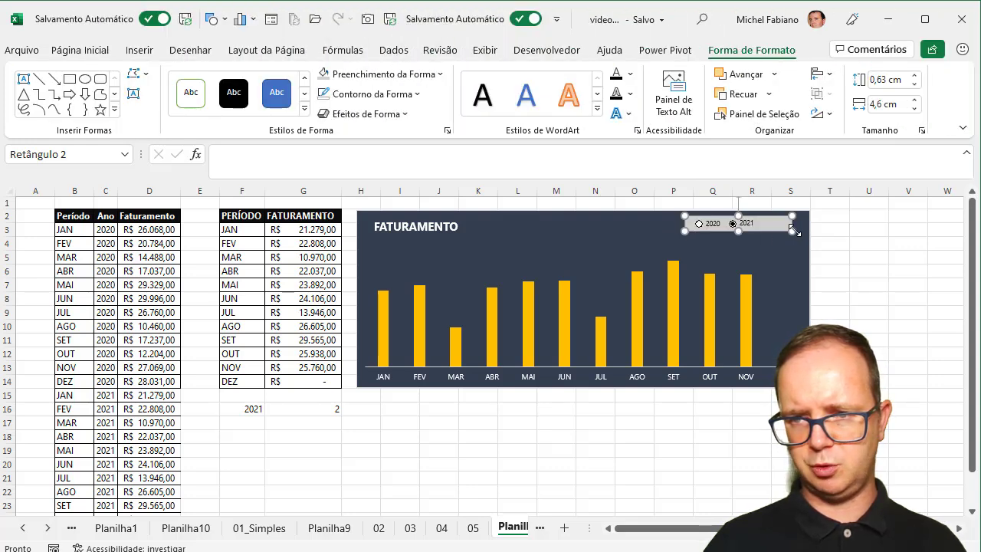
{"action": "left_click_drag", "start_coordinate": [793, 228], "coordinate": [775, 229]}
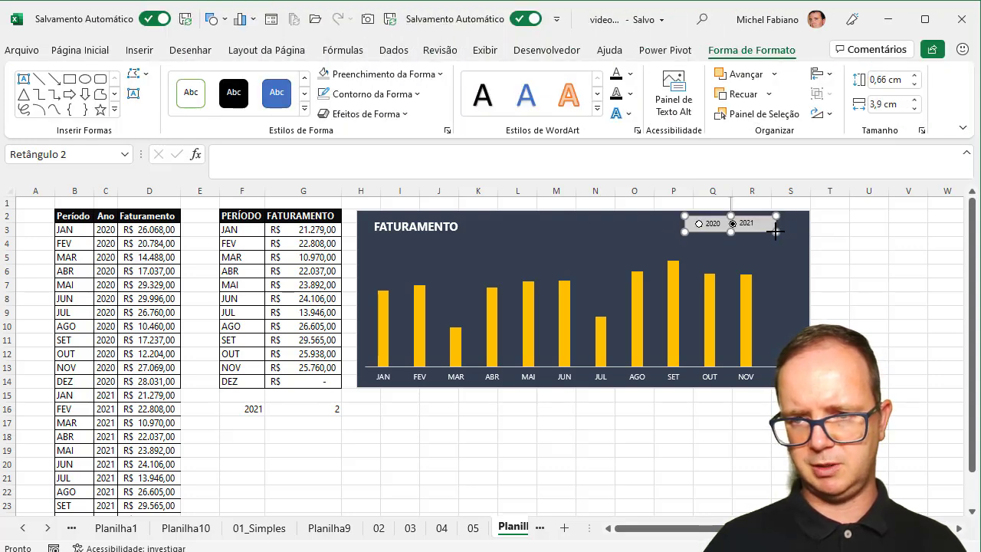
{"action": "left_click", "coordinate": [900, 243]}
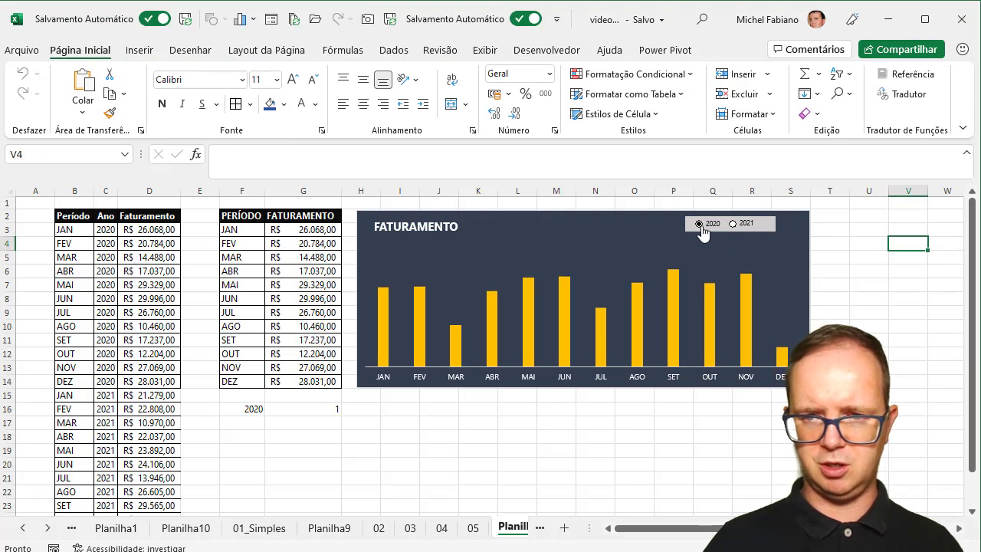
Step: Toggle the chart between years, leaving 2020 selected
{"action": "left_click", "coordinate": [699, 224]}
{"action": "left_click", "coordinate": [734, 224]}
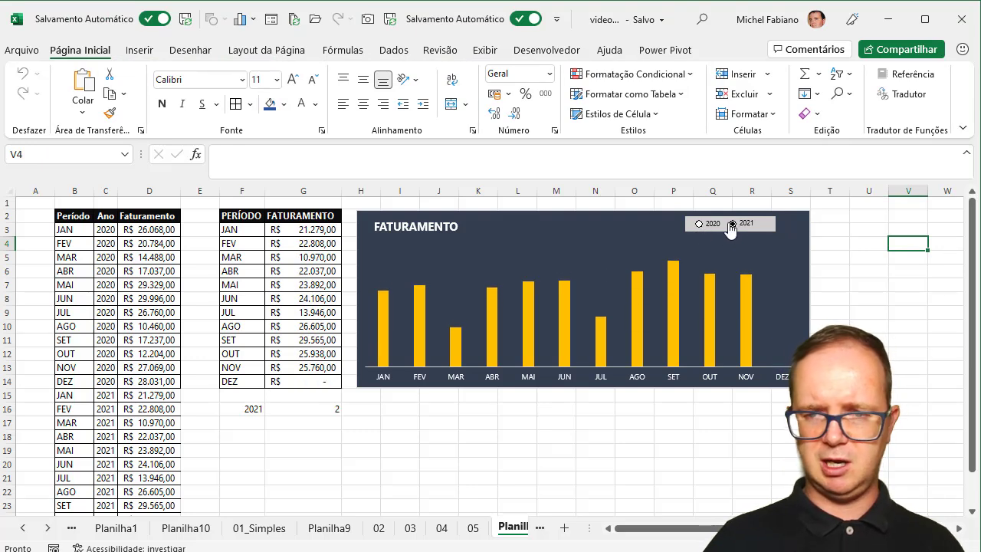
{"action": "left_click", "coordinate": [703, 224]}
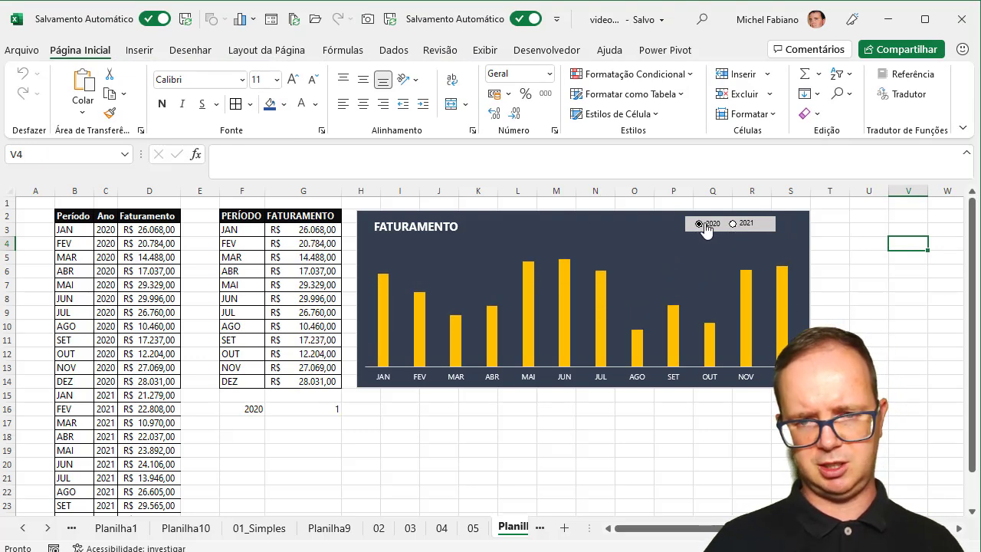
Step: Set the FATURAMENTO series gap width to 50% to widen the bars
{"action": "left_click", "coordinate": [385, 307]}
{"action": "right_click", "coordinate": [385, 307]}
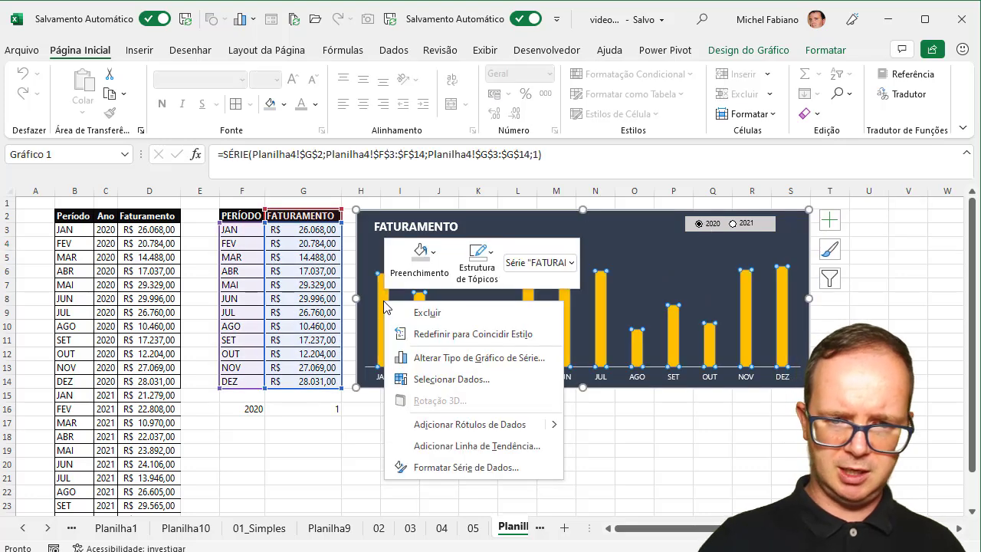
{"action": "left_click", "coordinate": [469, 473]}
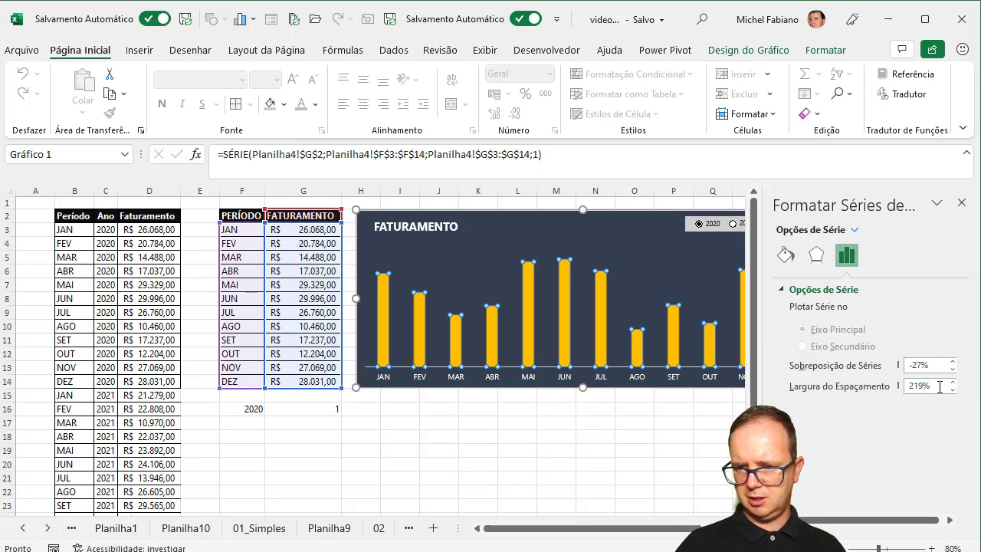
{"action": "double_click", "coordinate": [940, 387]}
{"action": "type", "text": "50"}
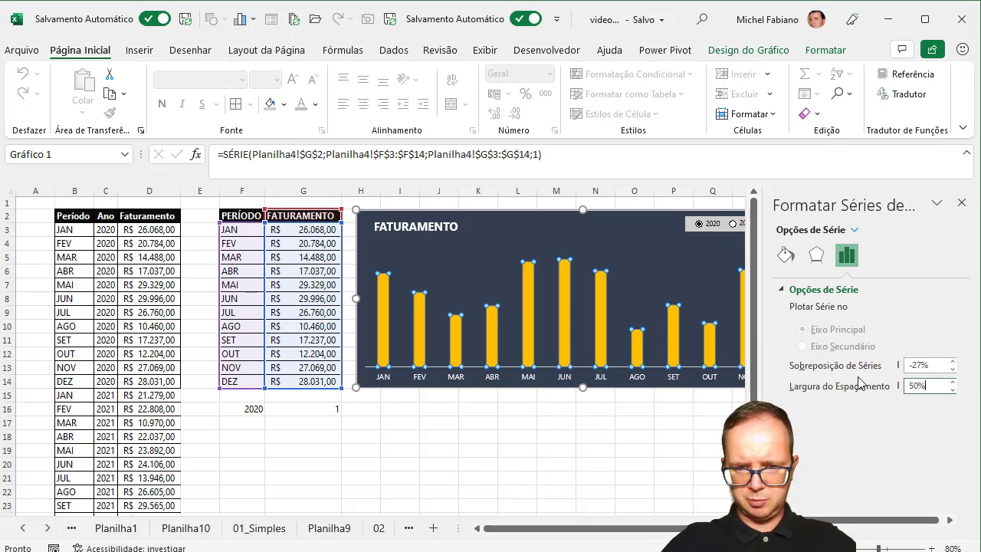
{"action": "key", "text": "Return"}
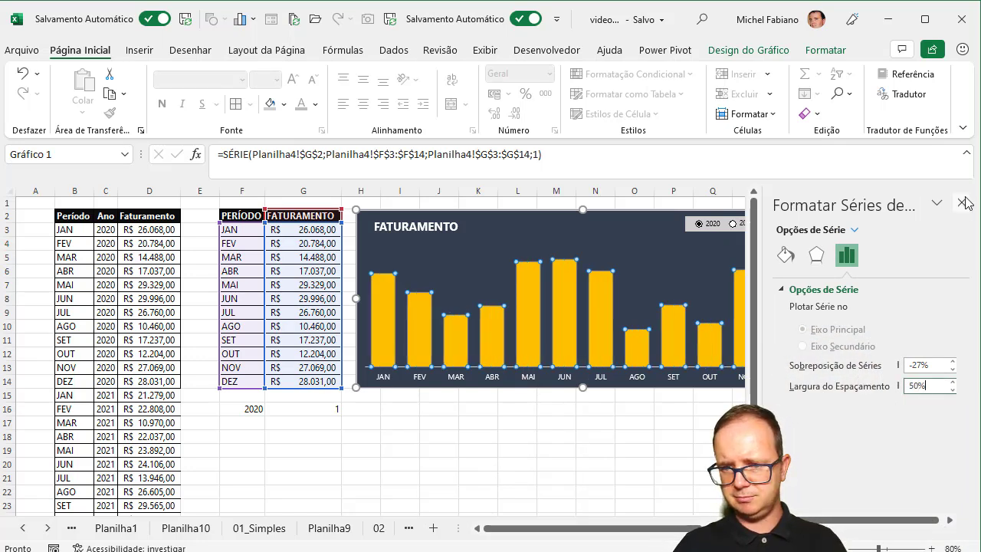
{"action": "left_click", "coordinate": [962, 203]}
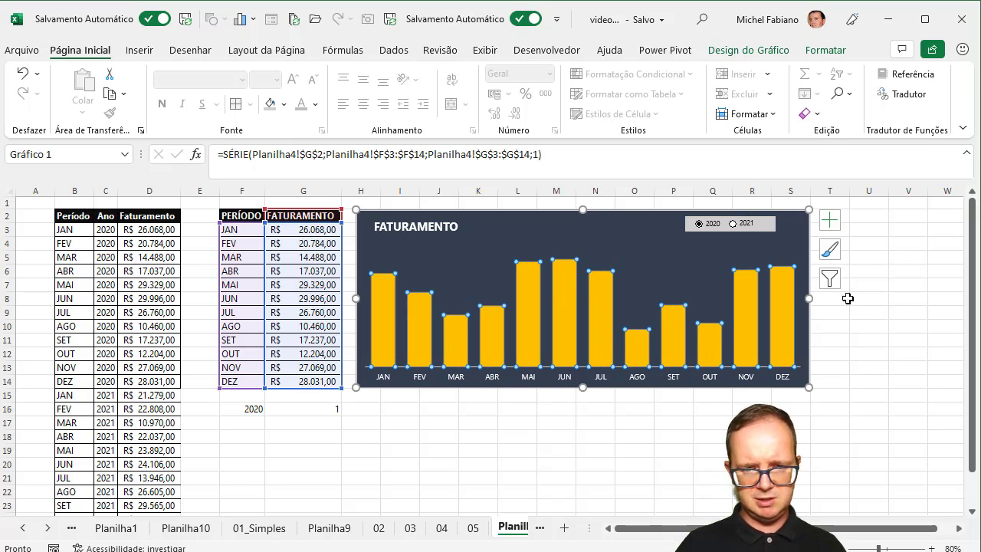
Step: Widen the chart to the right and apply an outer shadow to it
{"action": "left_click_drag", "start_coordinate": [814, 297], "coordinate": [852, 298]}
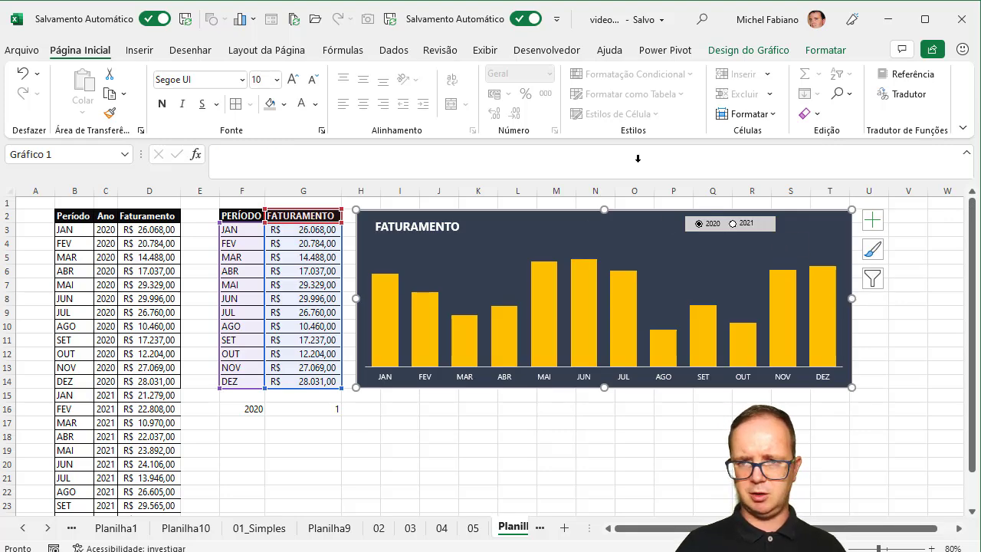
{"action": "left_click", "coordinate": [825, 51]}
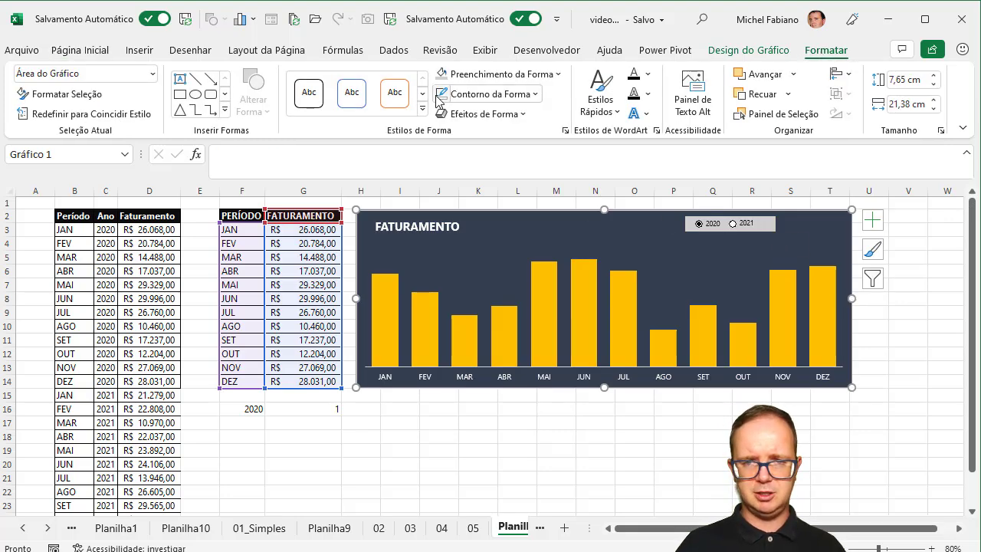
{"action": "left_click", "coordinate": [491, 115]}
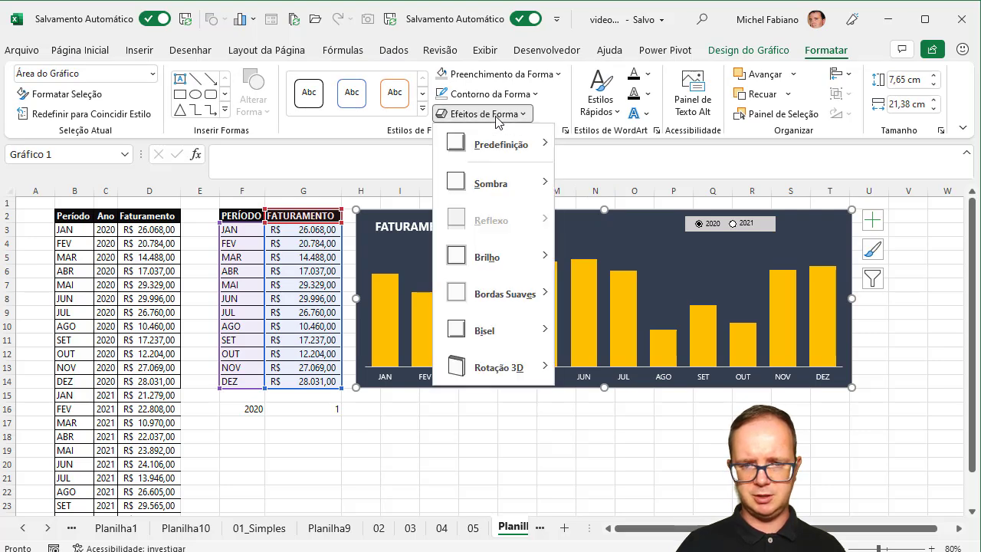
{"action": "mouse_move", "coordinate": [536, 257]}
{"action": "mouse_move", "coordinate": [540, 192]}
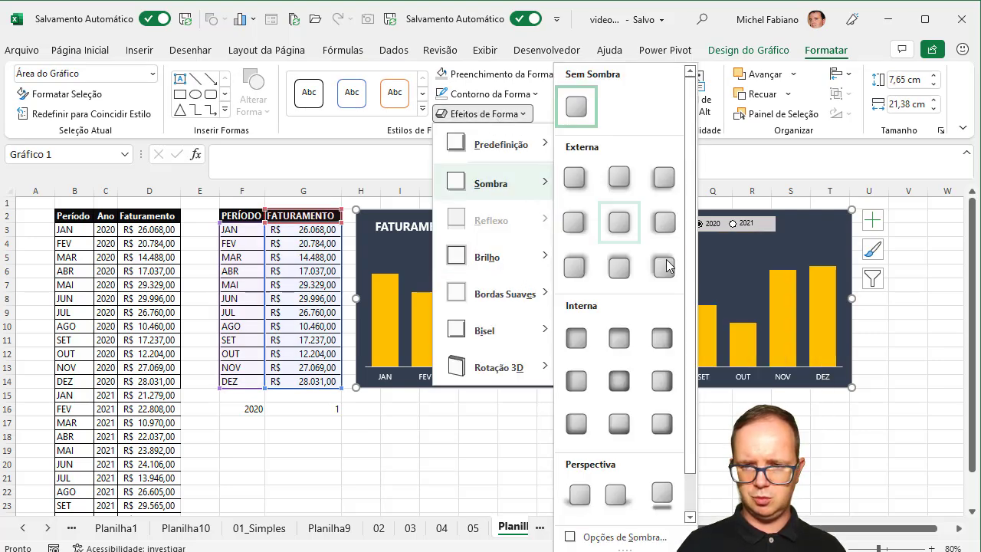
{"action": "left_click", "coordinate": [617, 234]}
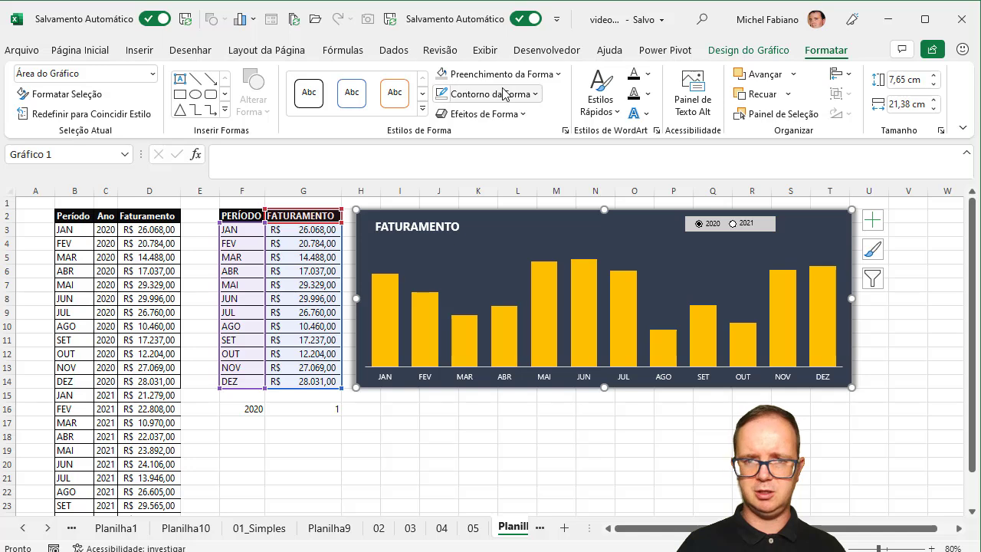
Step: Hide the worksheet gridlines
{"action": "left_click", "coordinate": [483, 52]}
{"action": "left_click", "coordinate": [434, 112]}
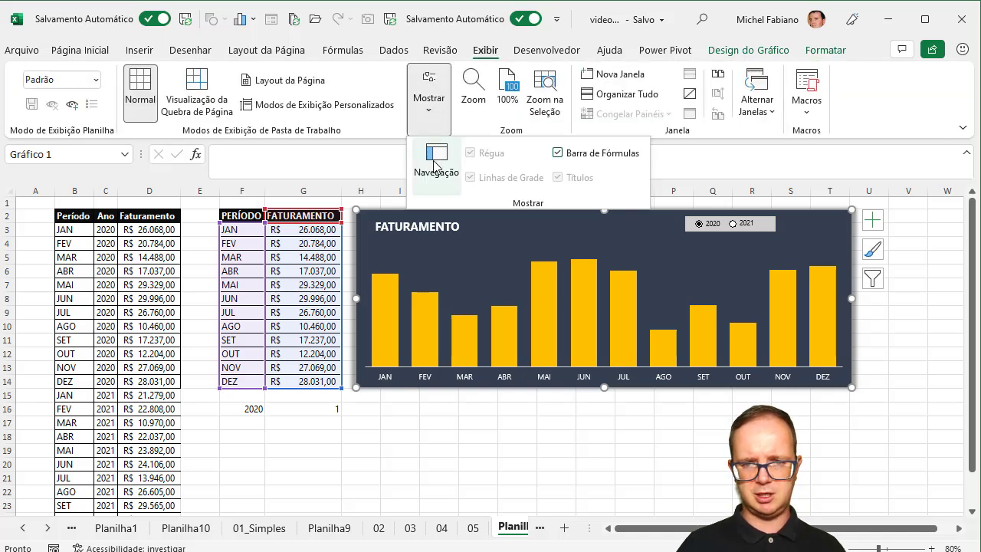
{"action": "left_click", "coordinate": [408, 399]}
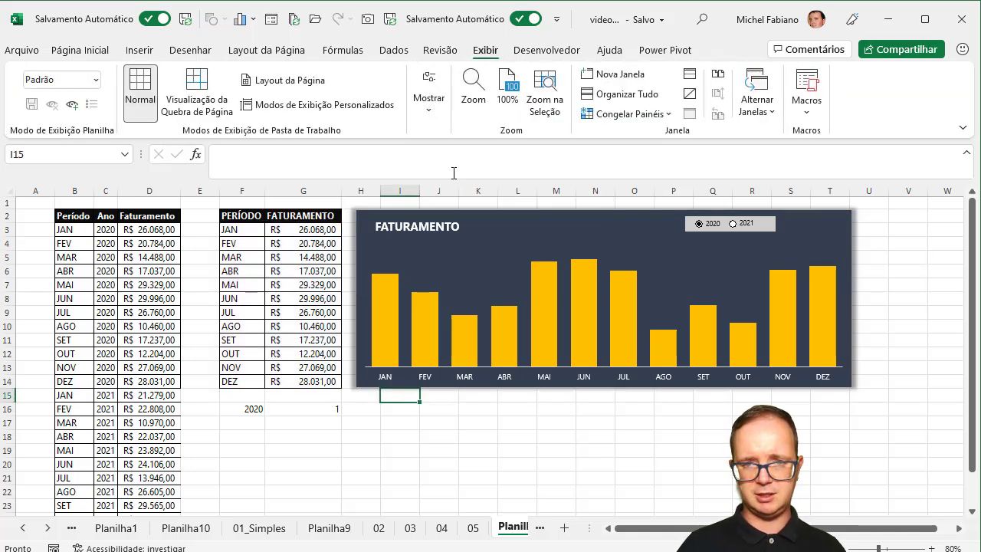
{"action": "left_click", "coordinate": [444, 121]}
{"action": "left_click", "coordinate": [481, 179]}
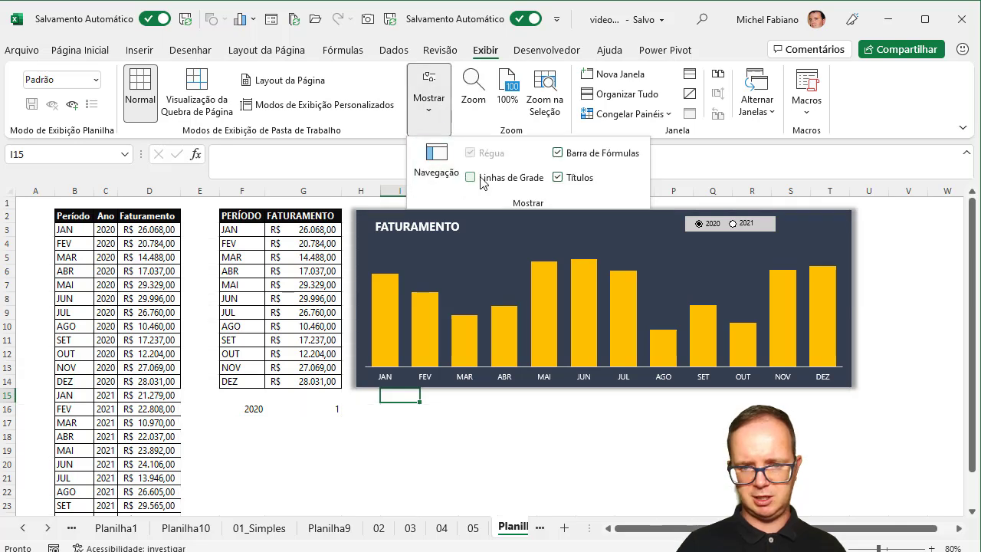
{"action": "left_click", "coordinate": [403, 475]}
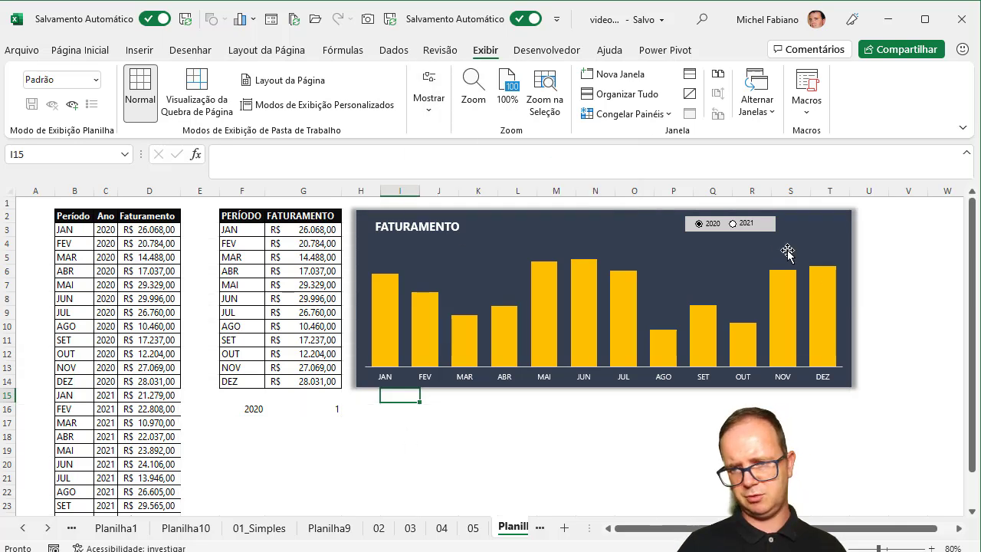
Step: Test the 2020/2021 option buttons, finishing with 2021 shown
{"action": "left_click", "coordinate": [733, 224]}
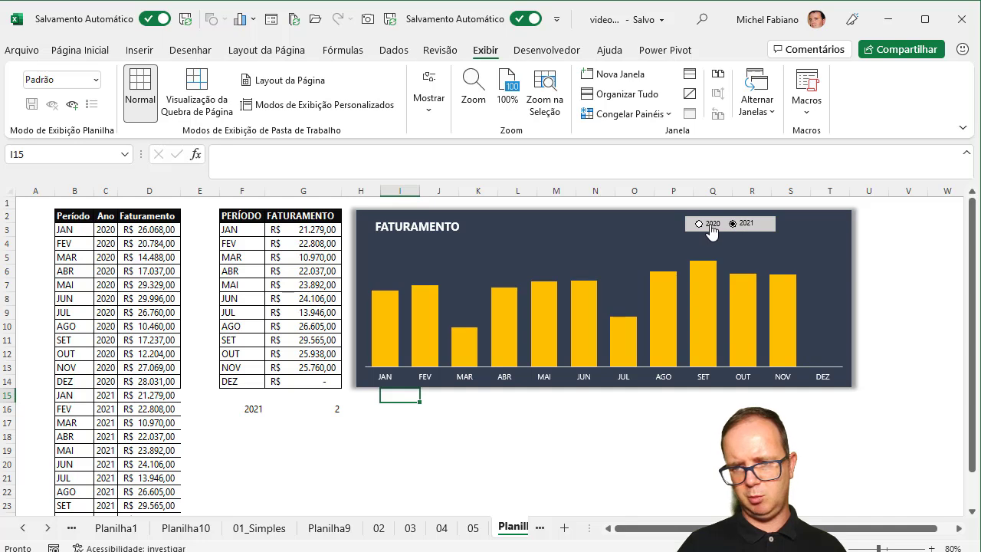
{"action": "left_click", "coordinate": [704, 226]}
{"action": "left_click", "coordinate": [733, 225]}
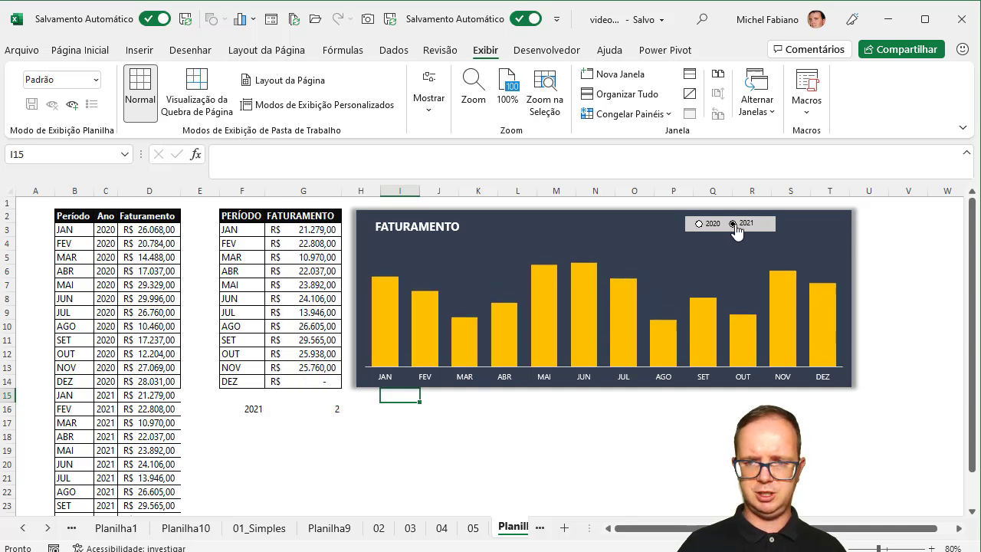
{"action": "left_click", "coordinate": [711, 233]}
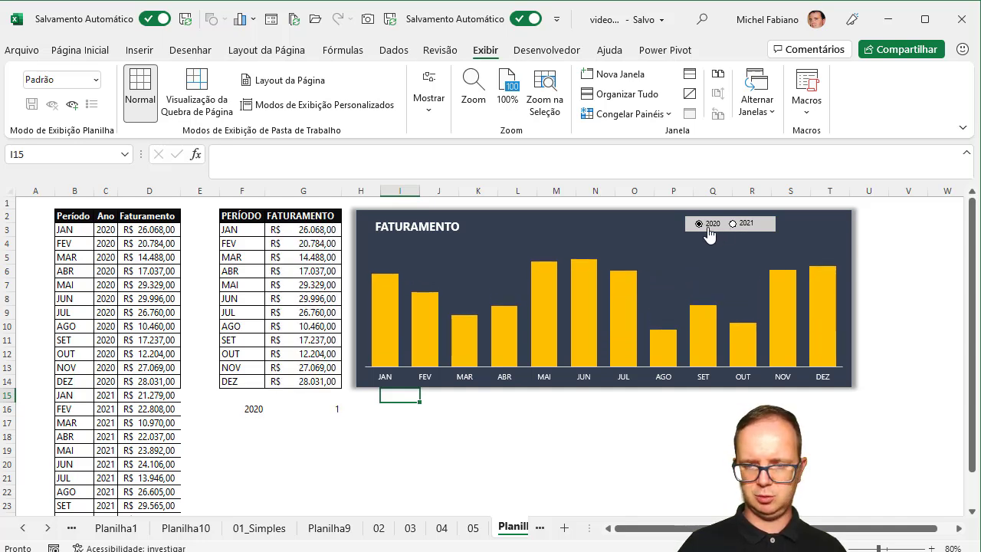
{"action": "left_click", "coordinate": [745, 230]}
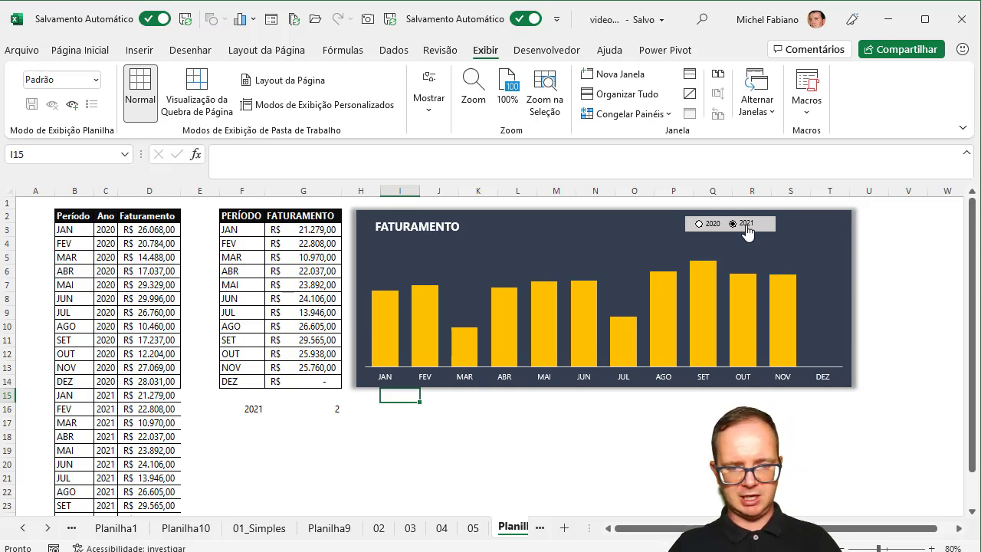
Step: On sheet 02, try the chart's scroll bar, then widen the scroll bar control
{"action": "left_click", "coordinate": [378, 528]}
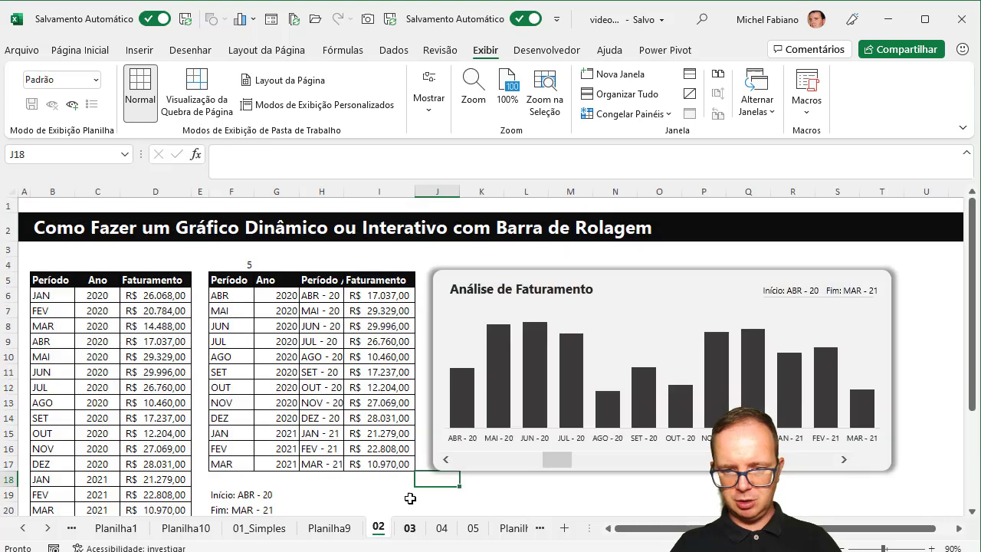
{"action": "left_click", "coordinate": [447, 460]}
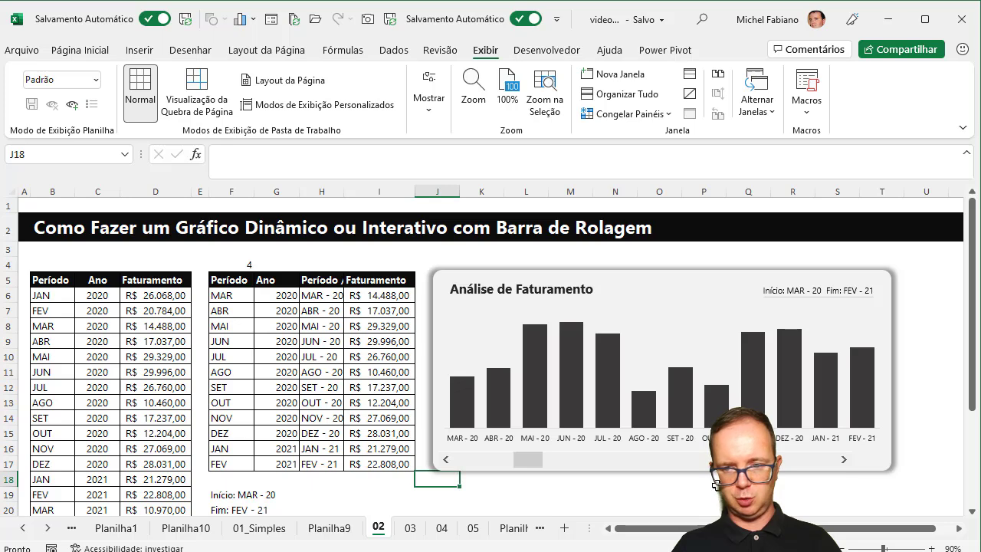
{"action": "left_click", "coordinate": [835, 462]}
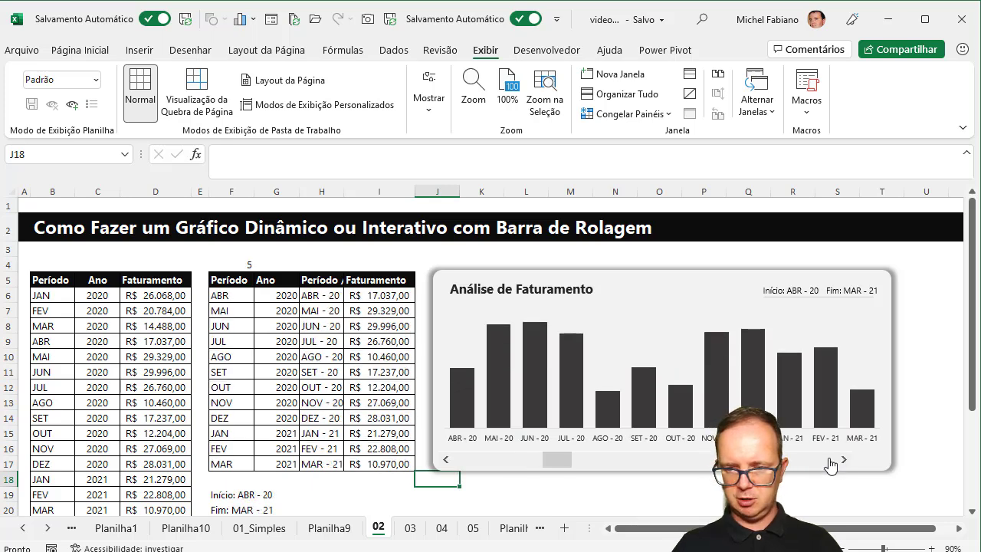
{"action": "right_click", "coordinate": [831, 463]}
{"action": "left_click", "coordinate": [853, 471]}
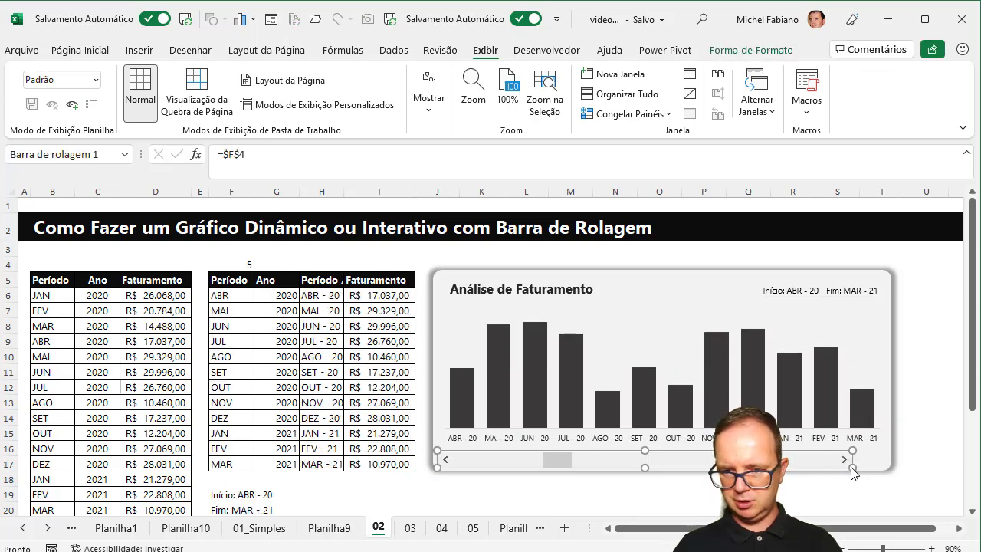
{"action": "left_click_drag", "start_coordinate": [851, 466], "coordinate": [878, 465]}
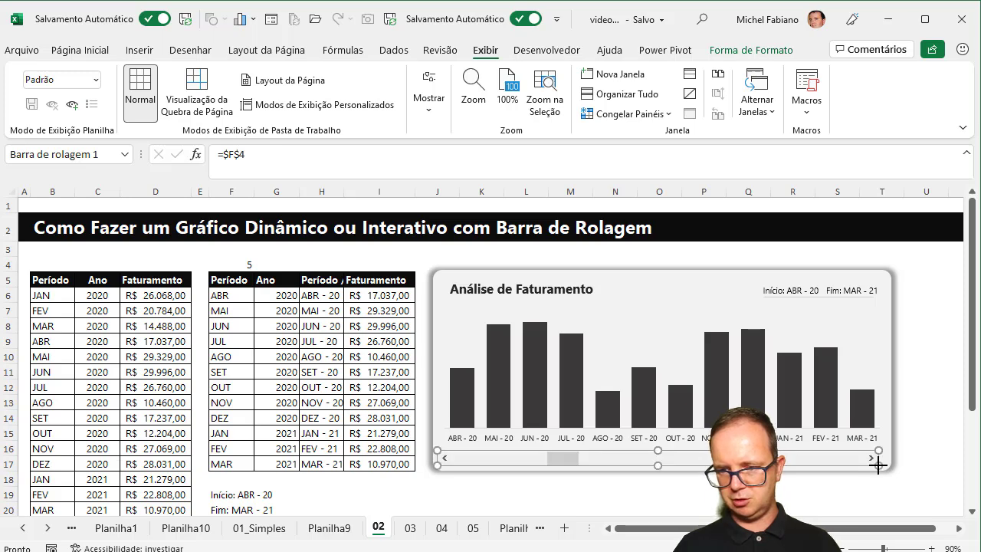
{"action": "left_click", "coordinate": [927, 453]}
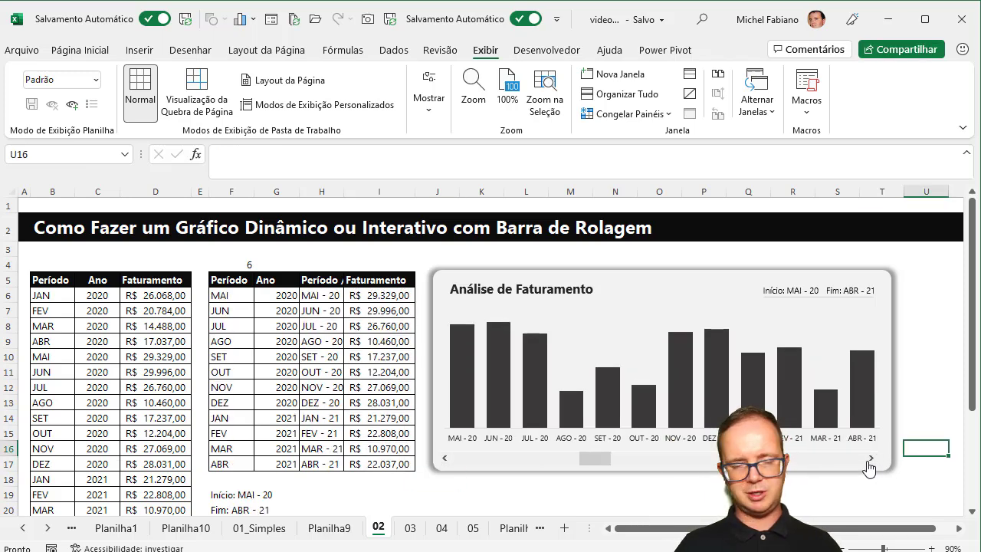
Step: Advance the scroll bar to AGO-20 through JUL-21, then return to Planilha4
{"action": "left_click", "coordinate": [867, 462]}
{"action": "left_click", "coordinate": [868, 462]}
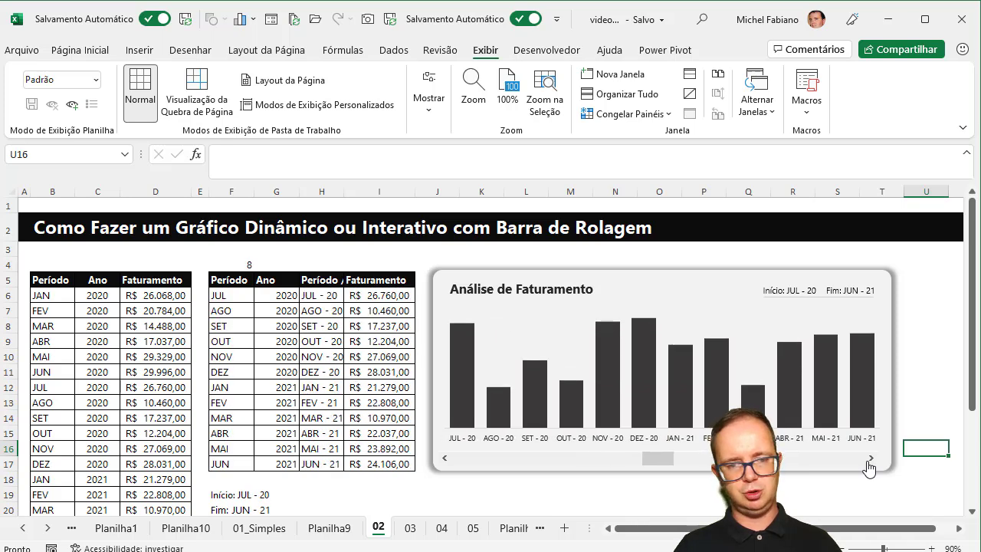
{"action": "left_click", "coordinate": [868, 462]}
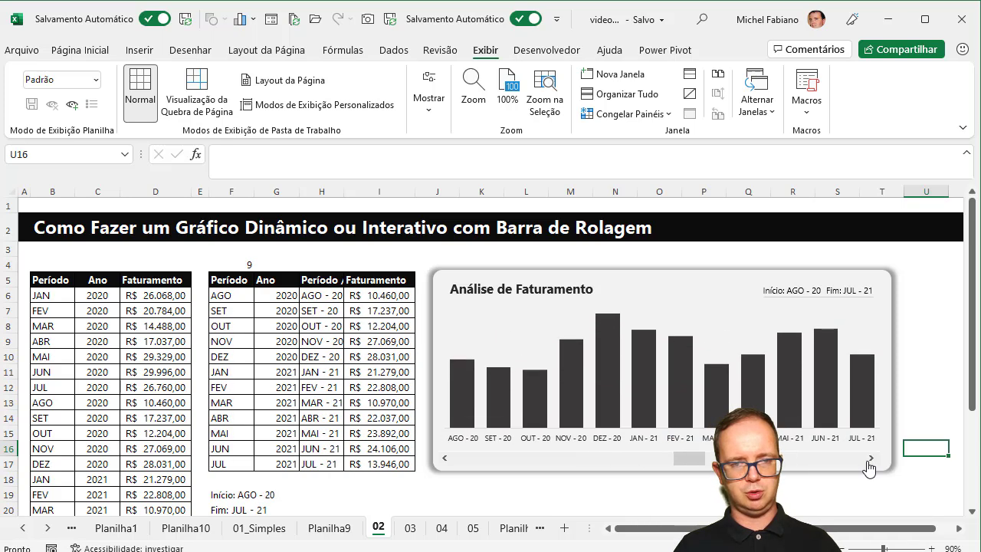
{"action": "left_click", "coordinate": [512, 529]}
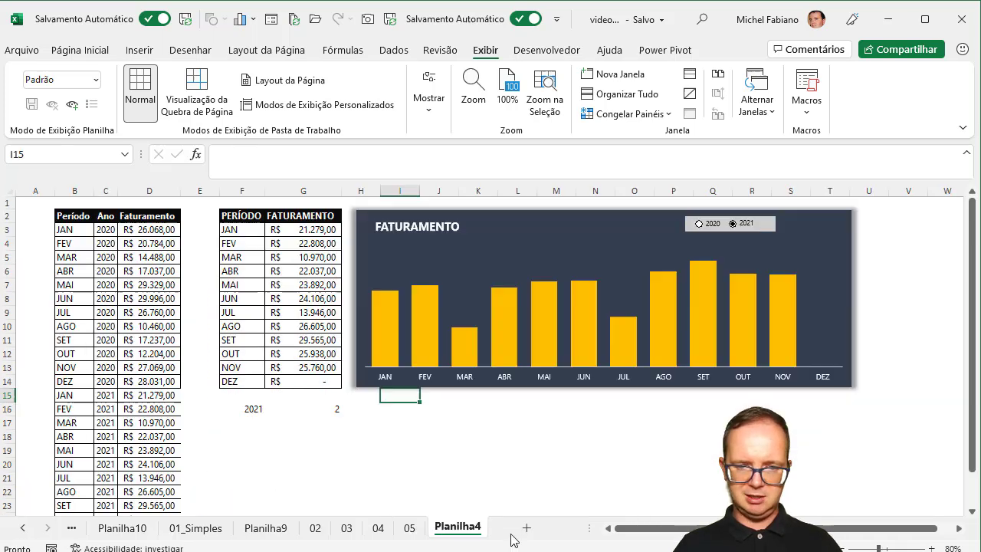
Step: Select the 2020 option button so the chart shows all twelve 2020 revenues
{"action": "left_click", "coordinate": [700, 223]}
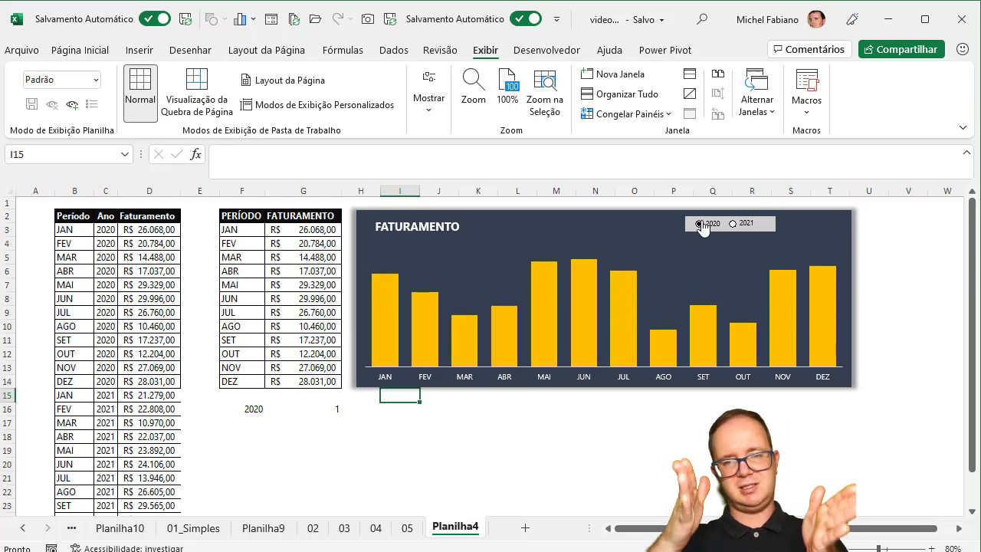